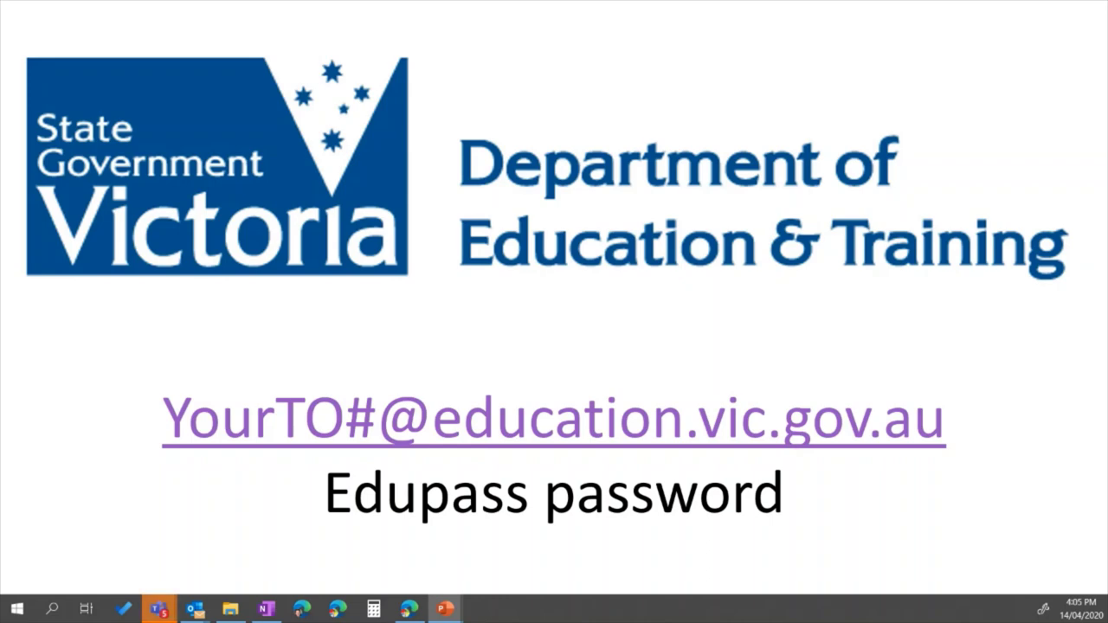
Look over the Office 365 home page and its app launcher, and return to the Forms page listing existing forms
mouse_move(159, 607)
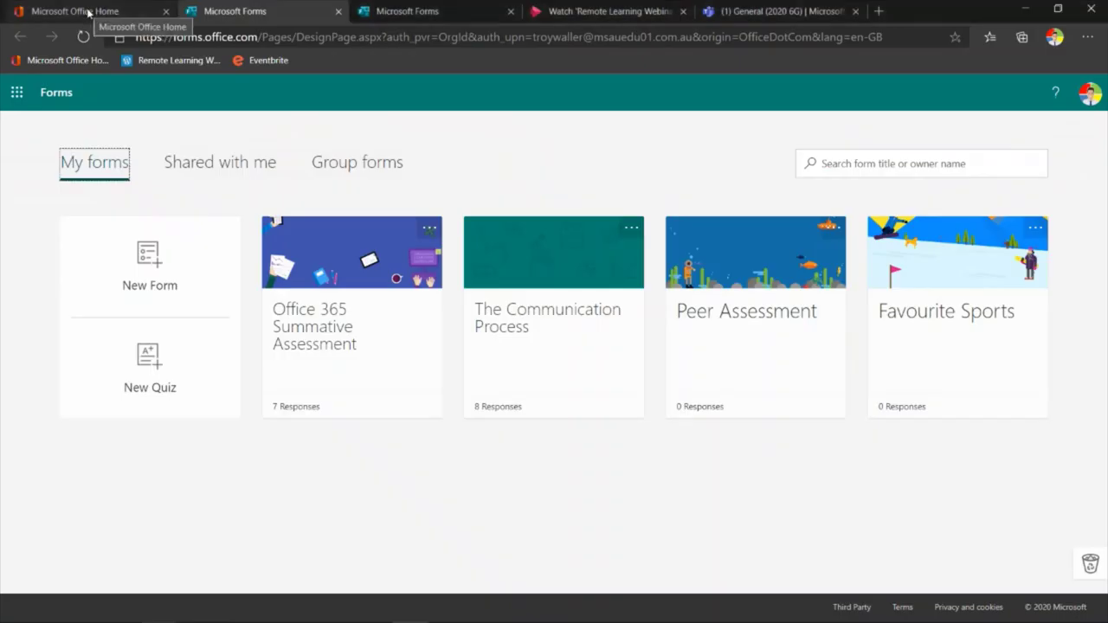
click(87, 11)
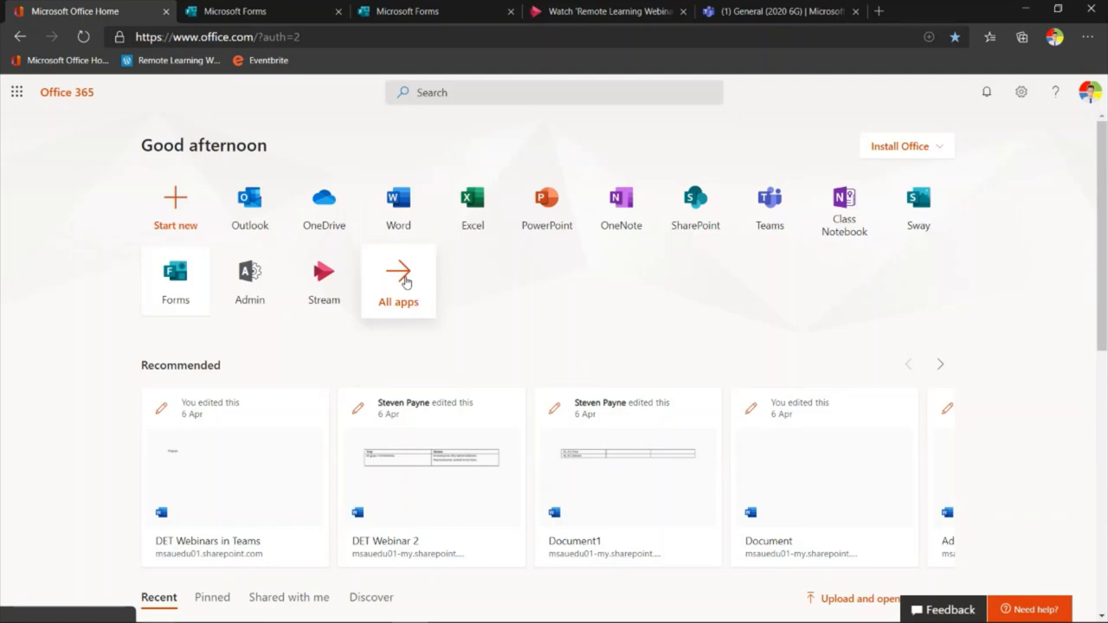
click(17, 94)
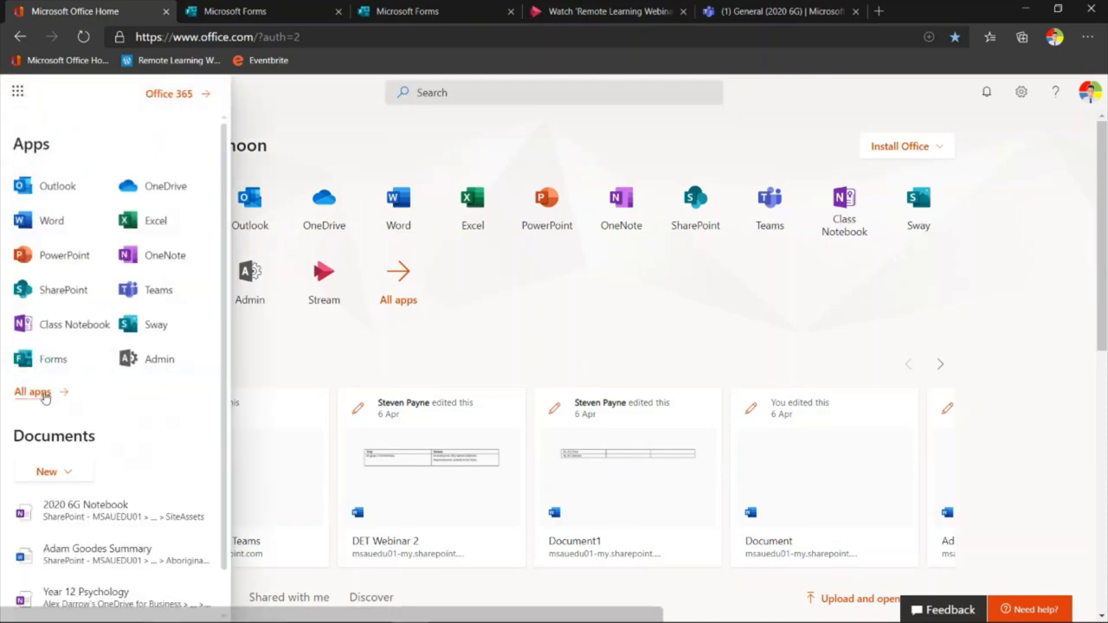
click(326, 140)
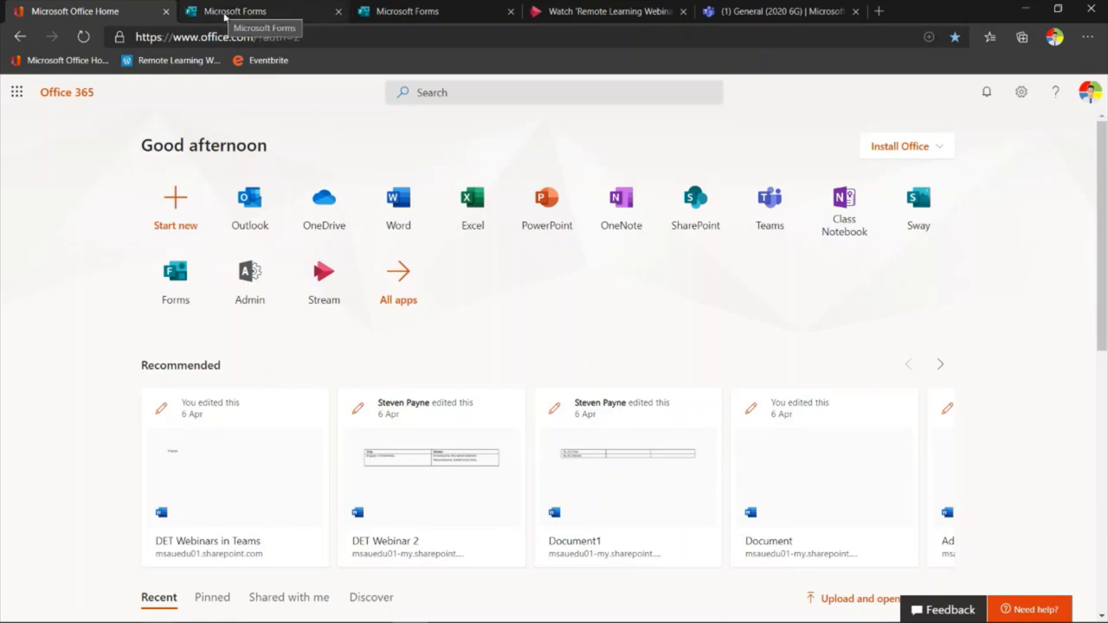
click(270, 14)
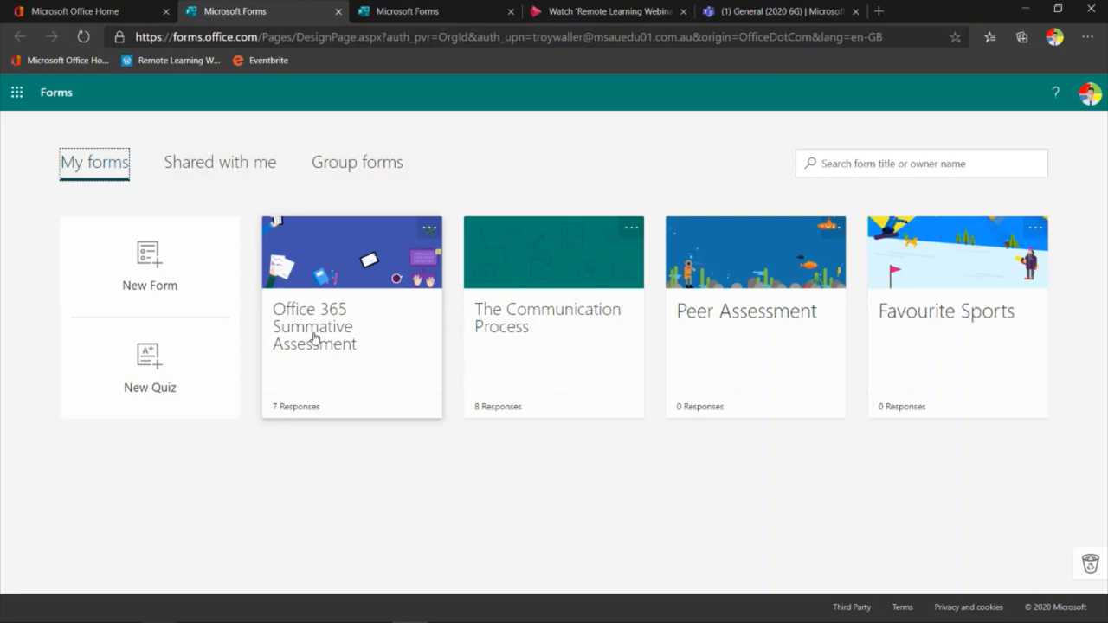
Open the Office 365 Summative Assessment quiz and preview it in the mobile layout and in the computer layout
click(322, 336)
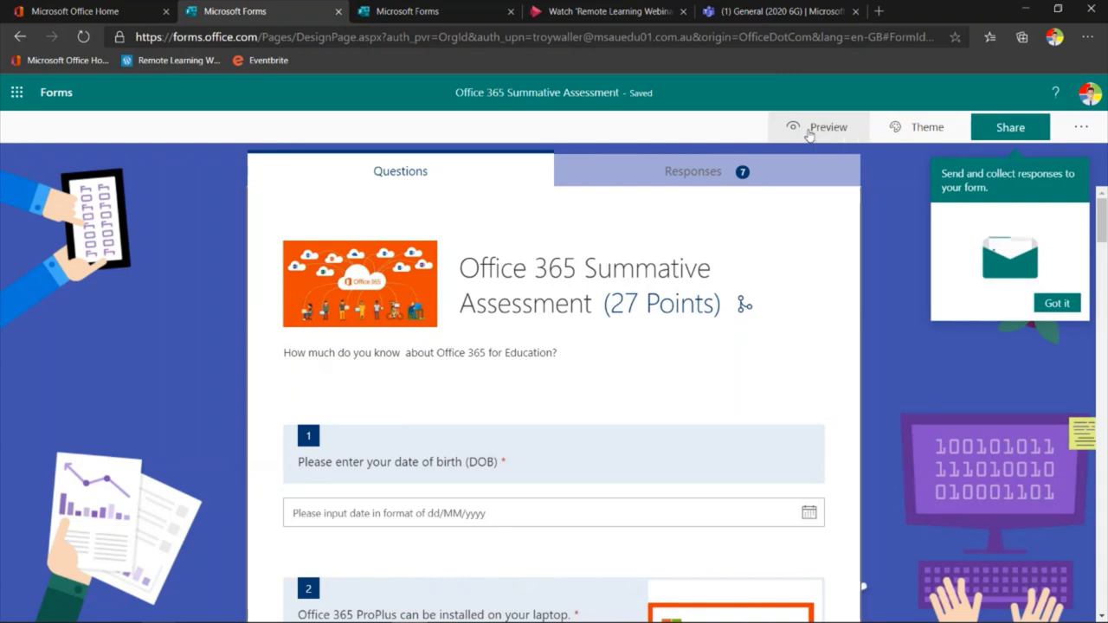
click(809, 135)
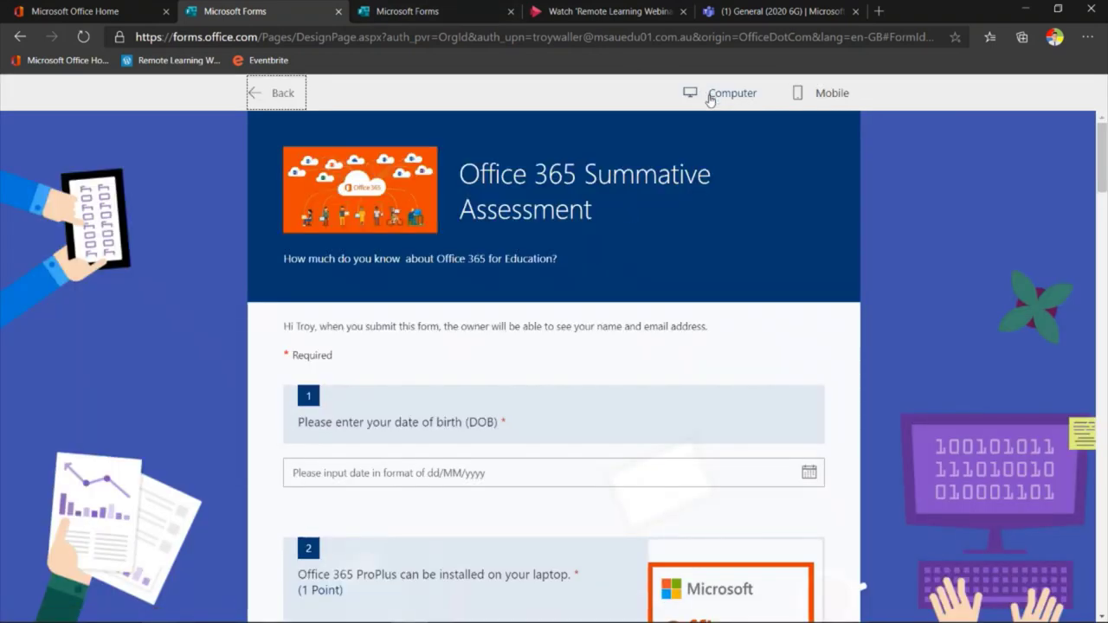
click(823, 97)
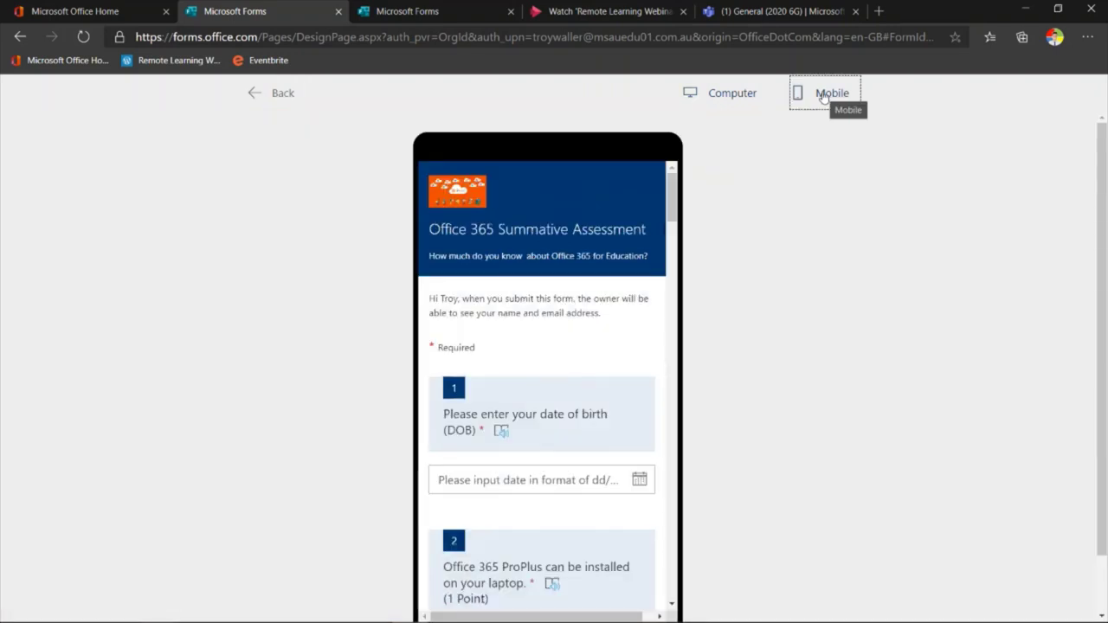
scroll(596, 284, down, 3)
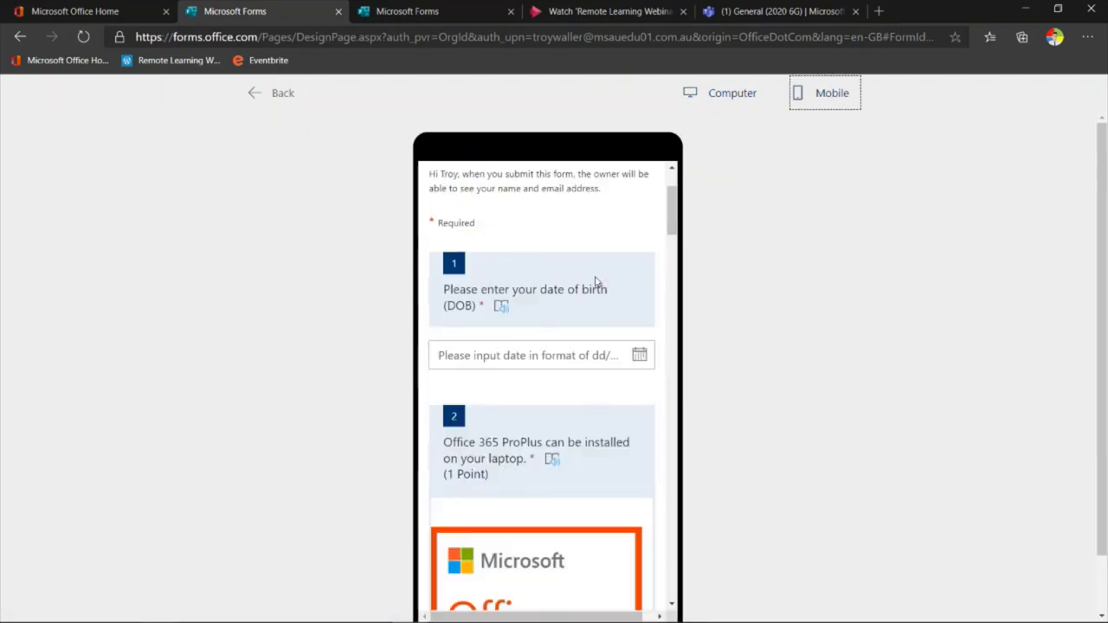
scroll(596, 284, up, 2)
scroll(595, 284, up, 2)
click(718, 93)
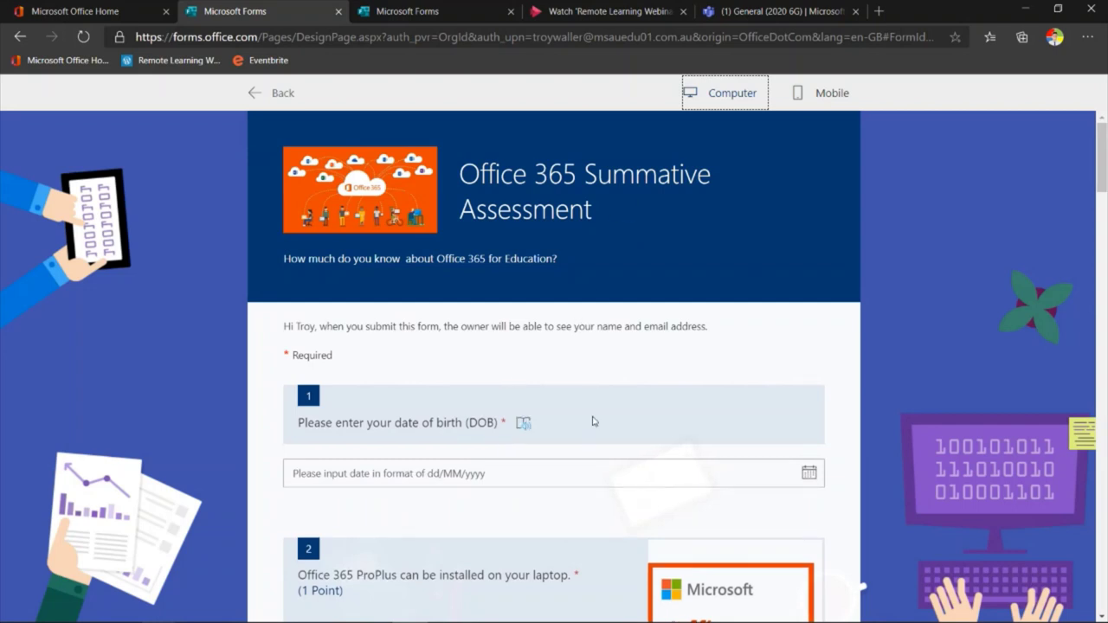
Examine questions 1 to 5 in the computer preview and try the ranking question by moving OneNote above Word
scroll(593, 422, down, 1)
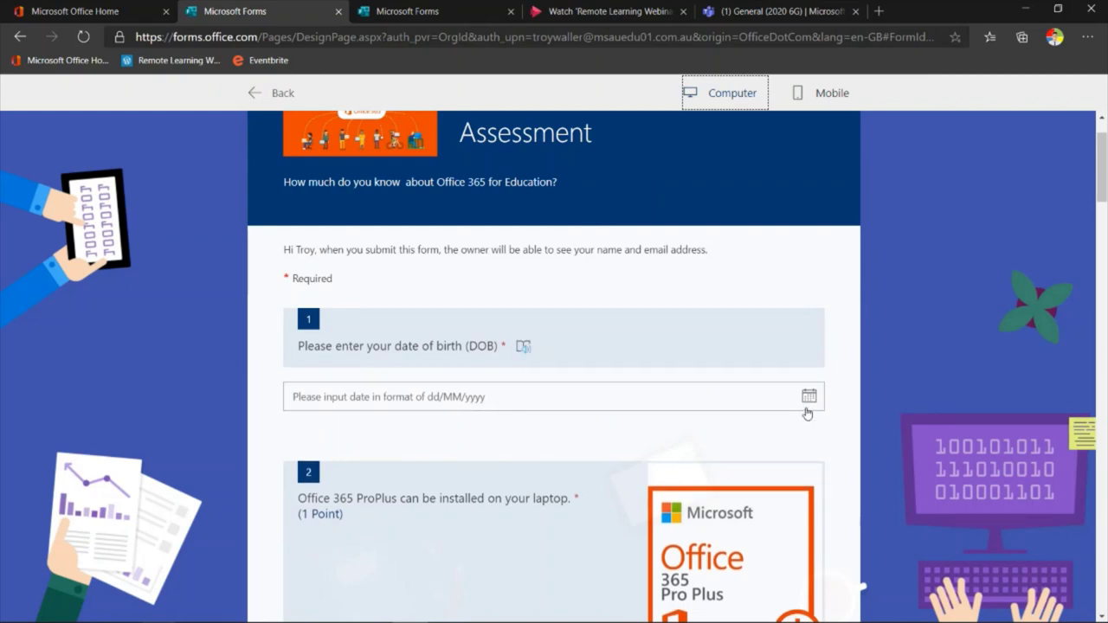
scroll(655, 422, down, 2)
scroll(653, 424, down, 1)
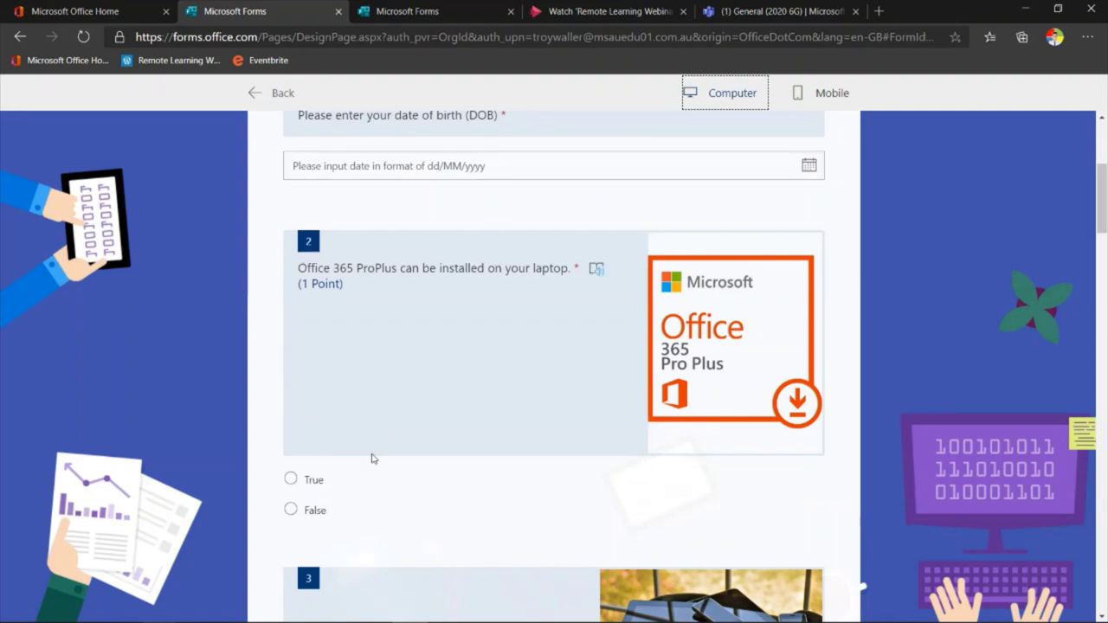
scroll(372, 458, down, 5)
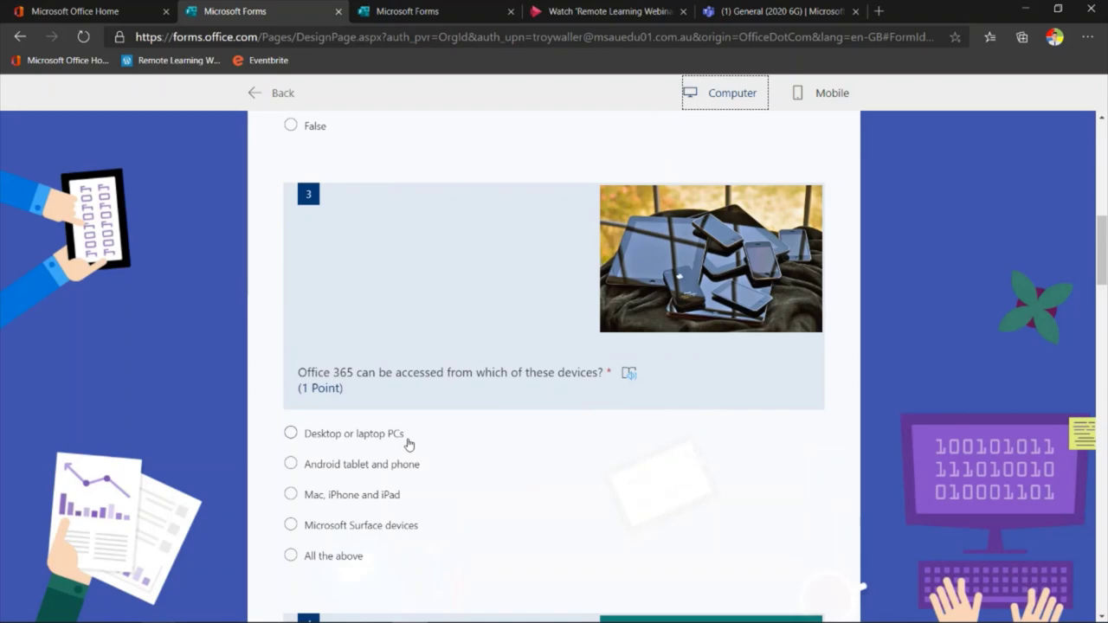
scroll(409, 416, down, 4)
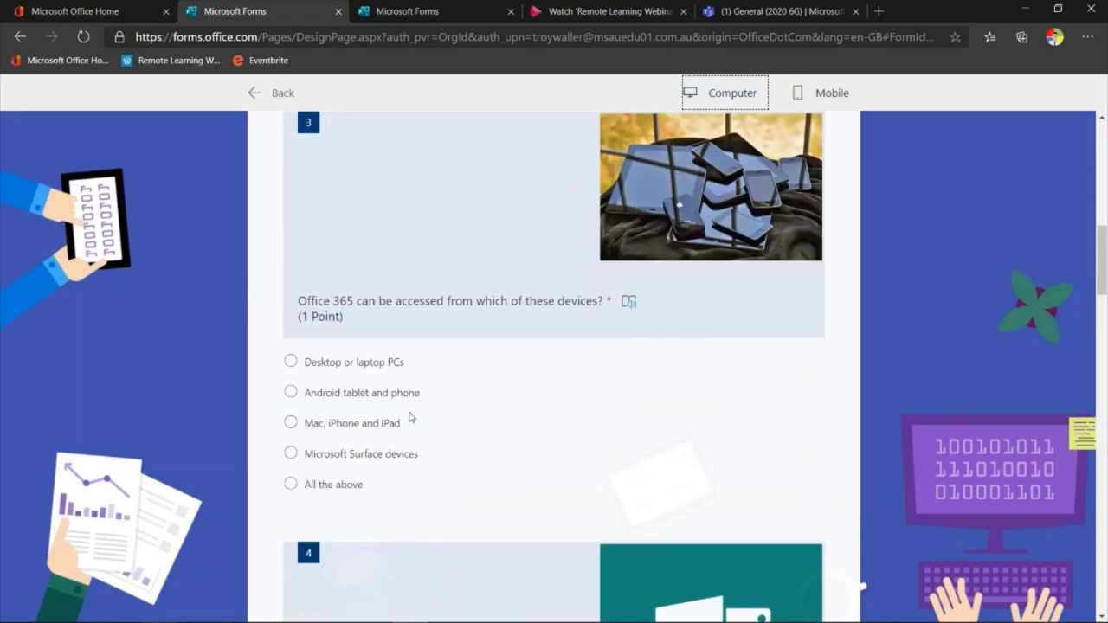
scroll(411, 418, down, 3)
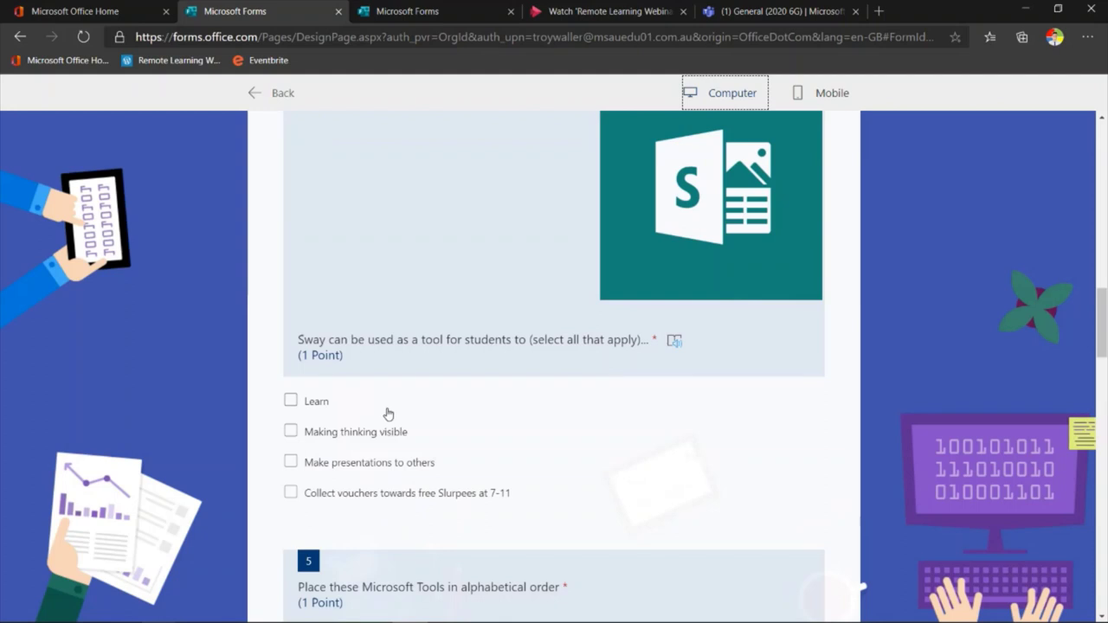
scroll(476, 421, down, 3)
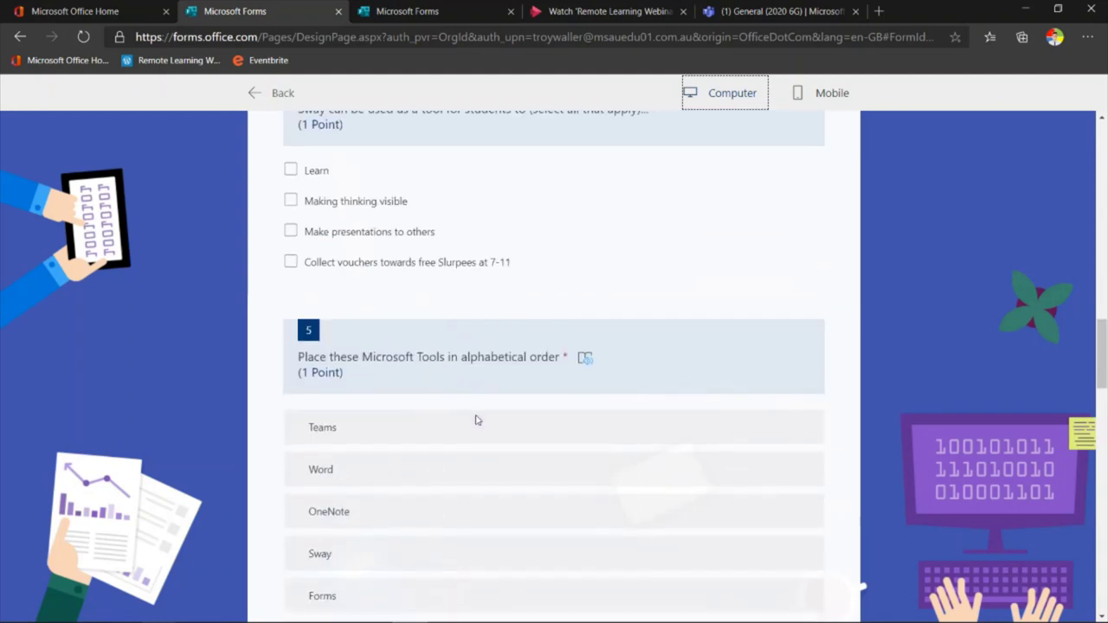
scroll(477, 420, down, 1)
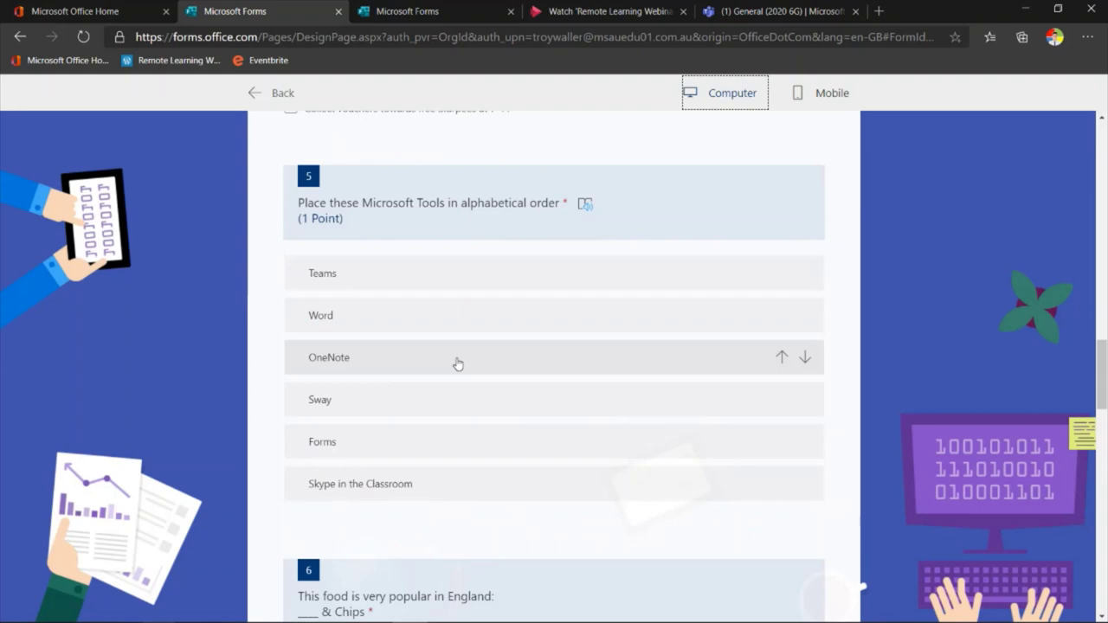
drag(458, 363, 467, 317)
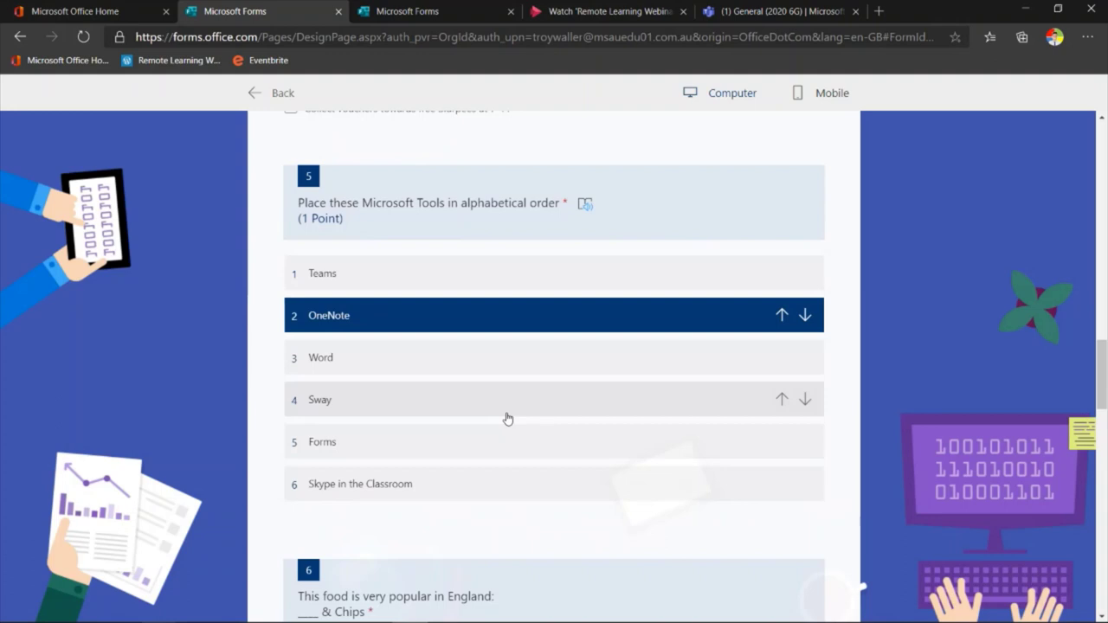
Examine questions 6 to 10 of the previewed assessment, from the fill-in-the-blank question to the spreadsheet upload
scroll(508, 420, down, 4)
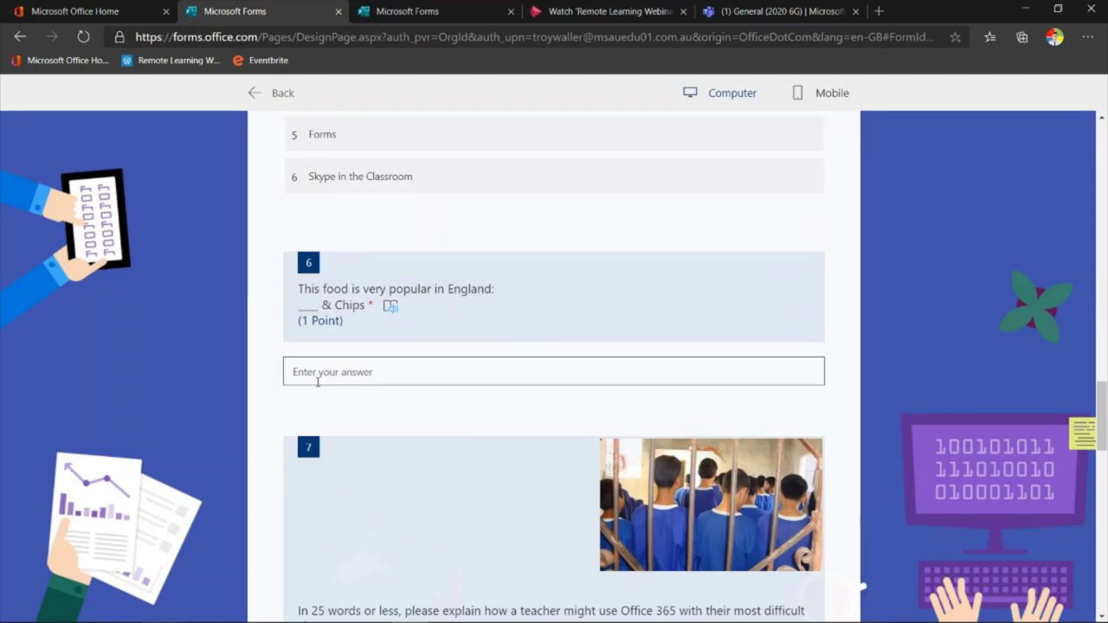
scroll(318, 382, down, 4)
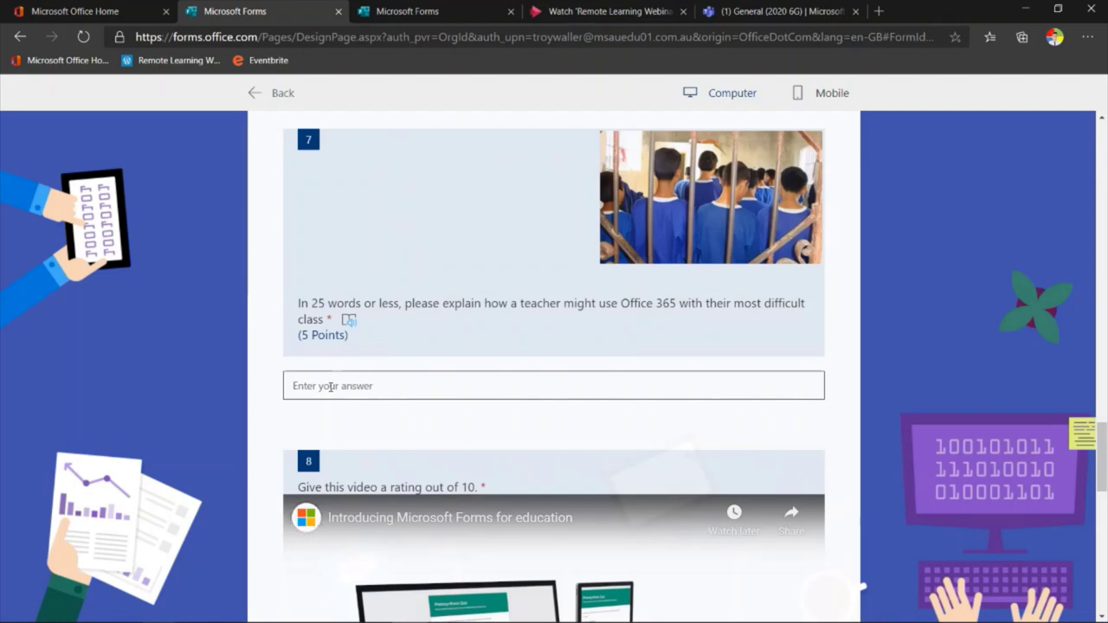
scroll(450, 390, down, 2)
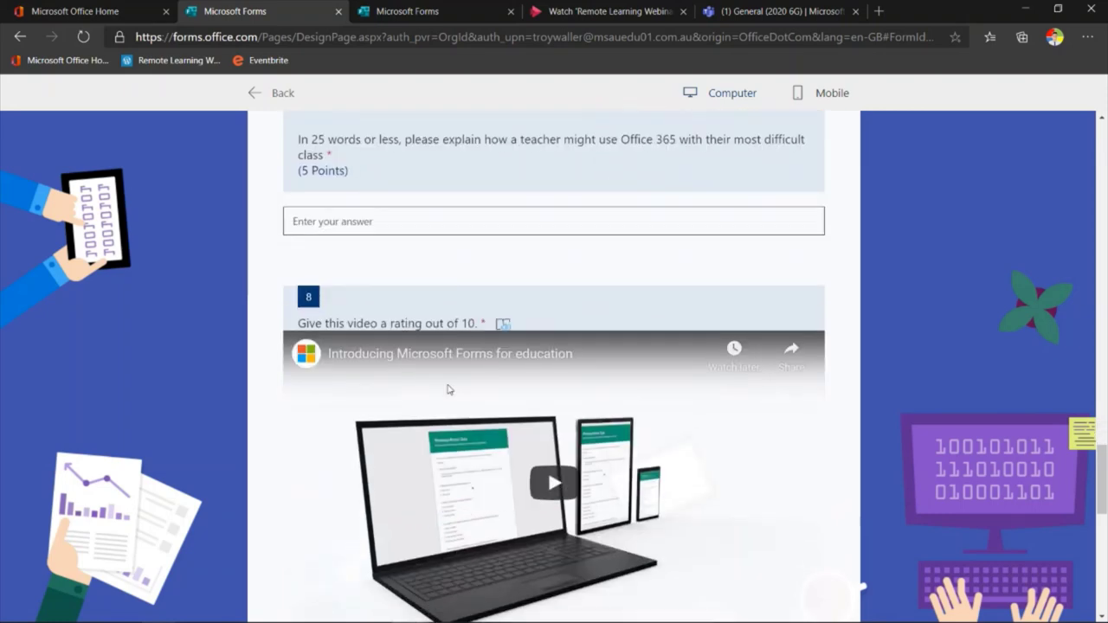
scroll(449, 389, down, 2)
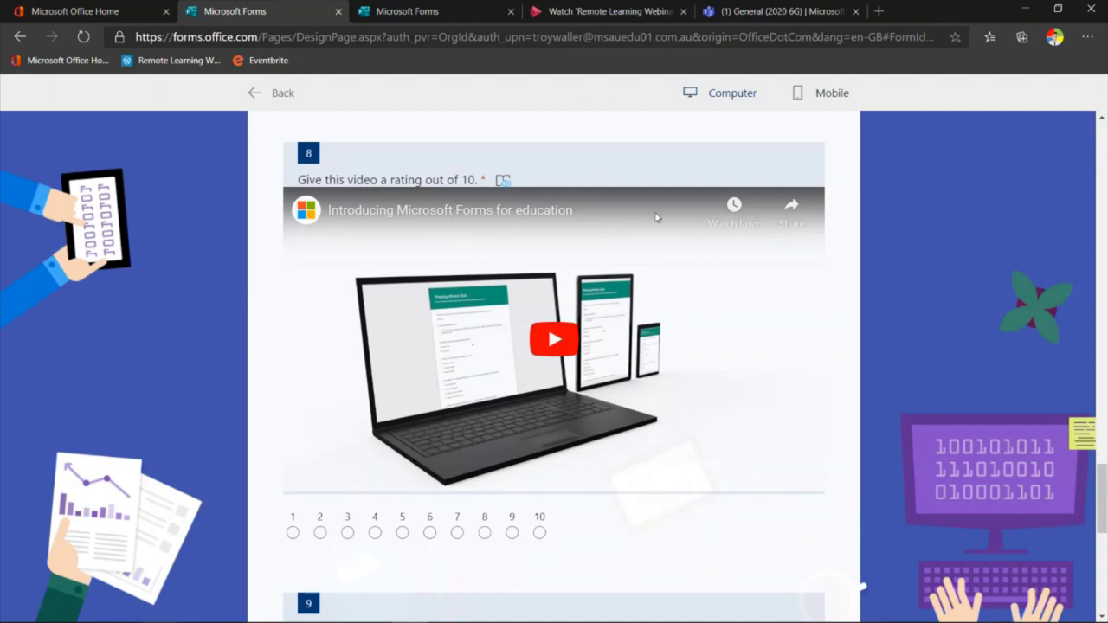
scroll(647, 285, up, 4)
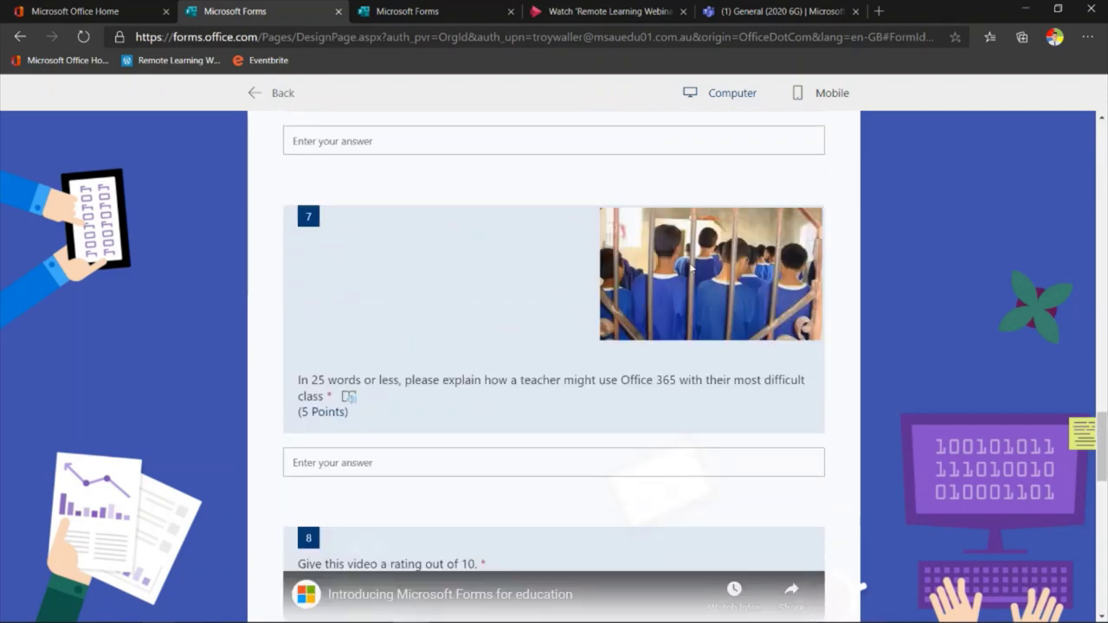
scroll(554, 316, down, 1)
scroll(551, 319, down, 3)
scroll(546, 327, down, 3)
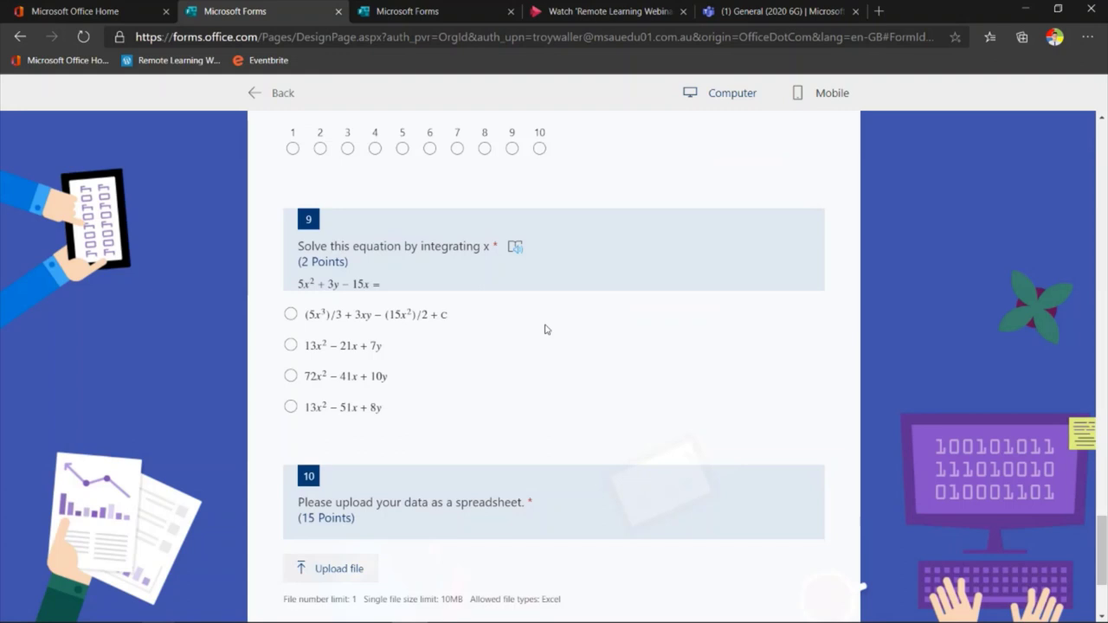
scroll(445, 440, down, 2)
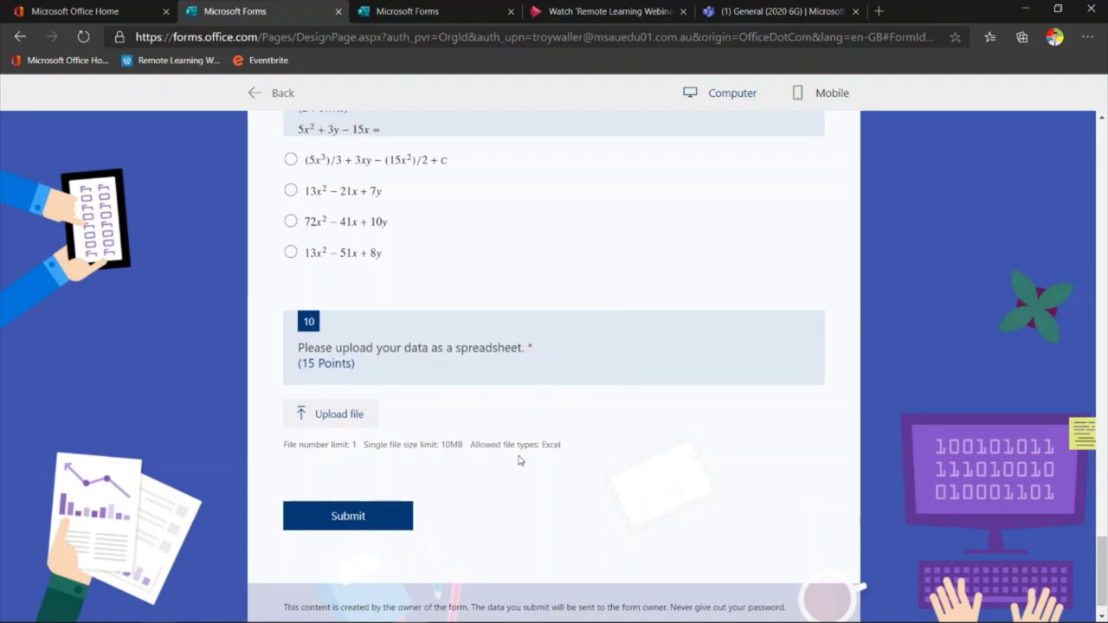
Leave the assessment preview, return to the forms list and create a new quiz
click(256, 94)
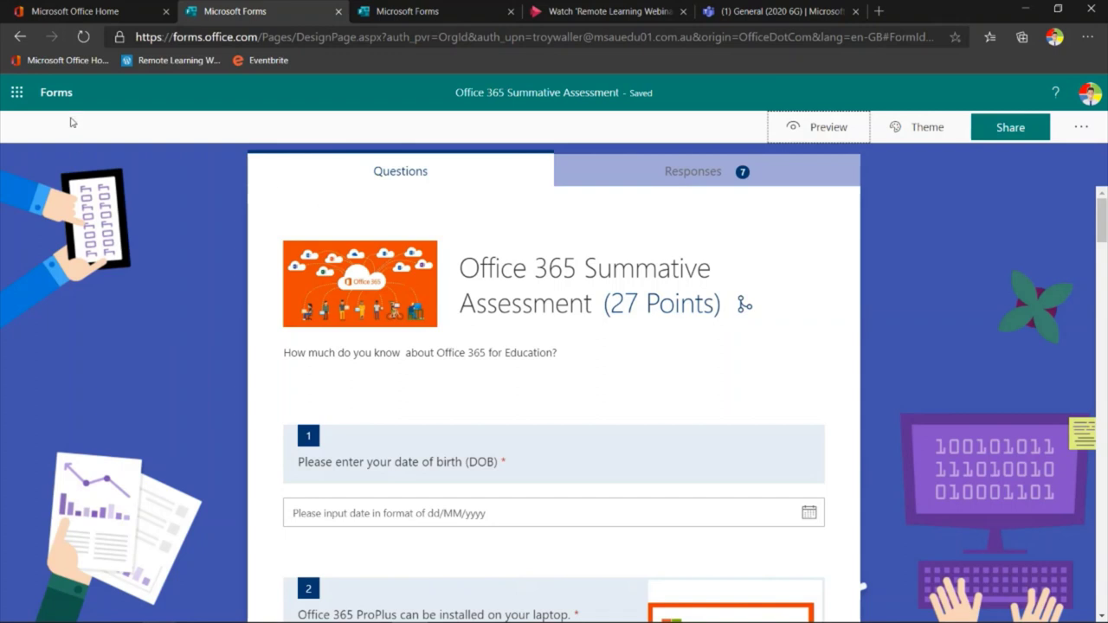
click(57, 93)
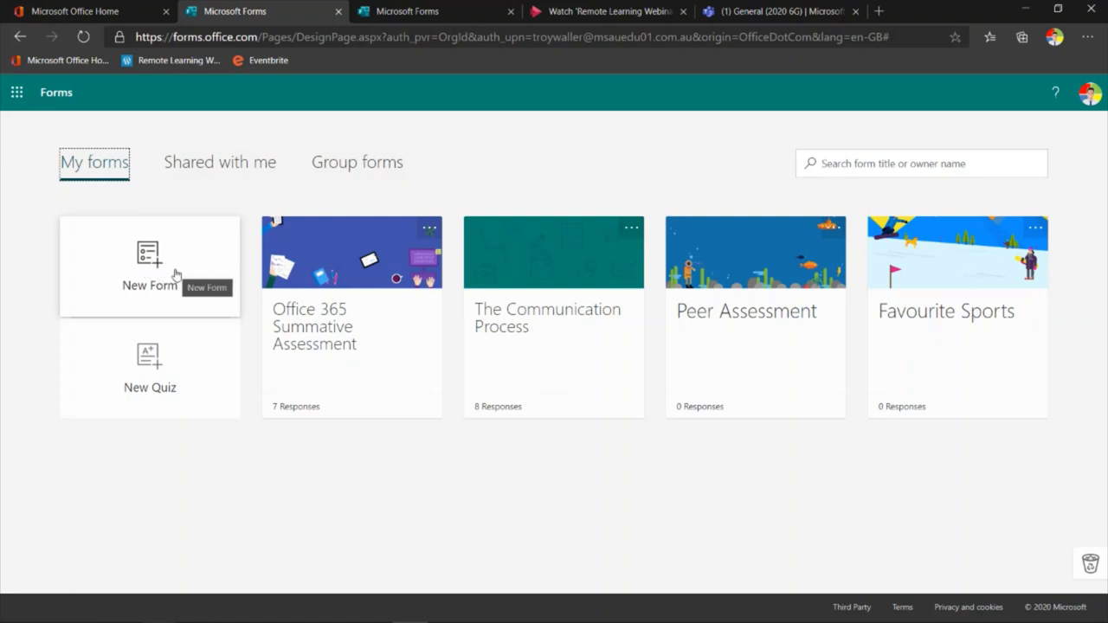
click(156, 367)
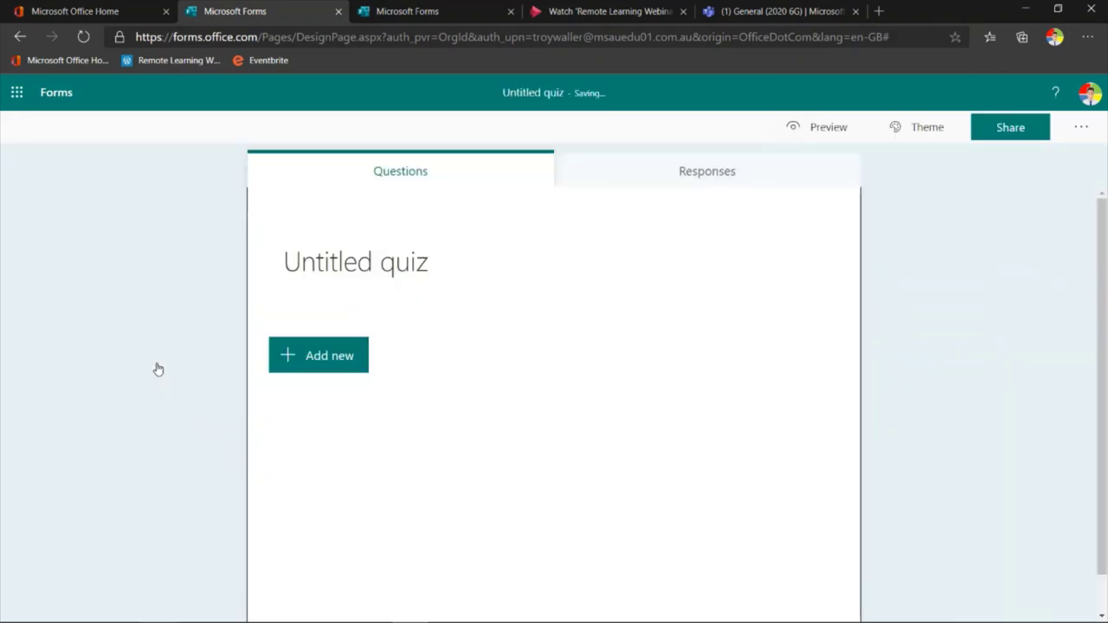
Title the new quiz "Test Assessment"
click(325, 279)
text(Test Qui)
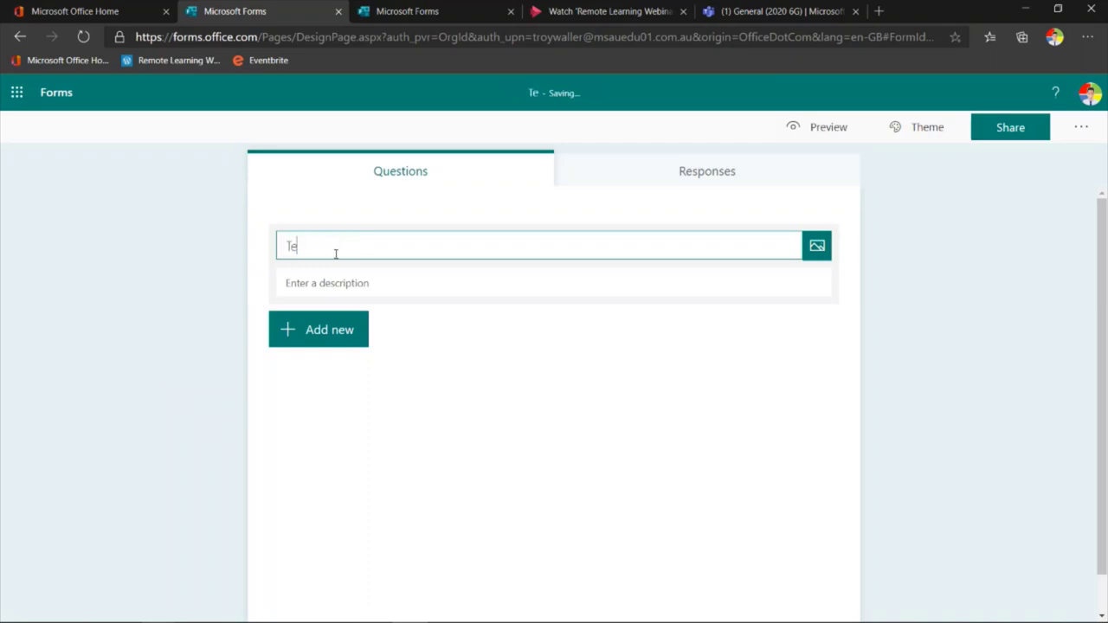
key(BackSpace)
key(BackSpace)
key(BackSpace)
text(Assessment)
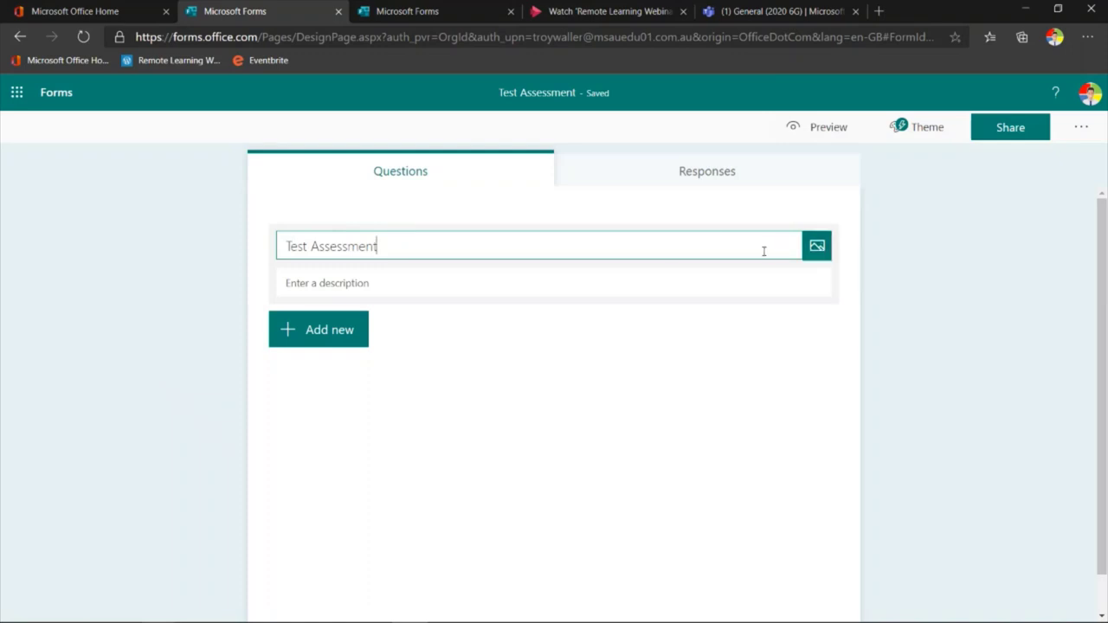
View the available question types and add a Choice question to the quiz
click(342, 340)
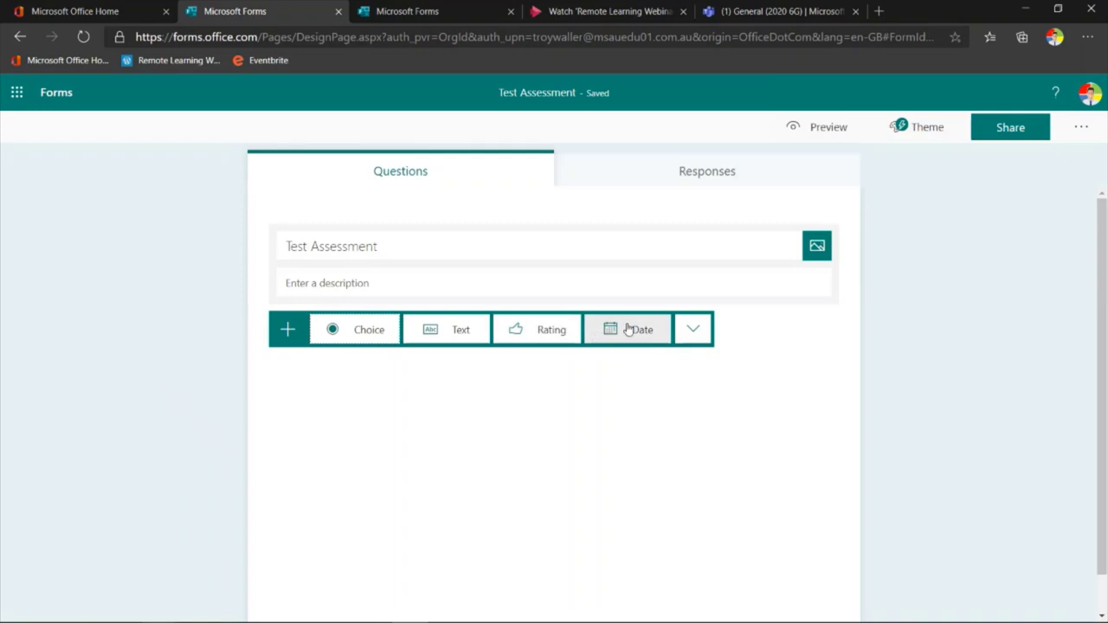
click(691, 331)
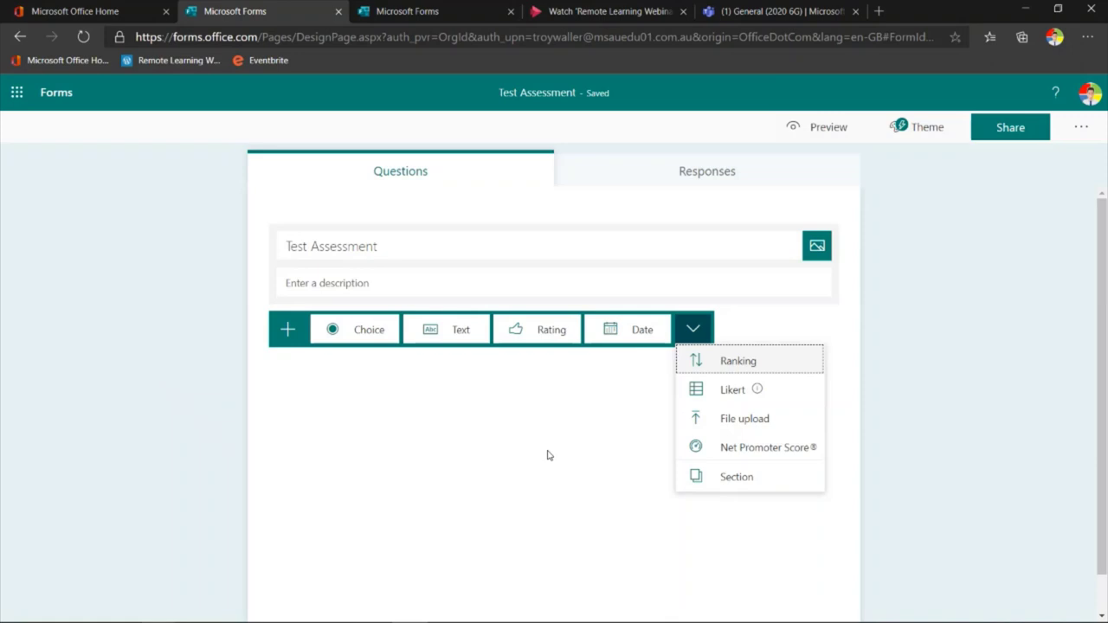
click(362, 331)
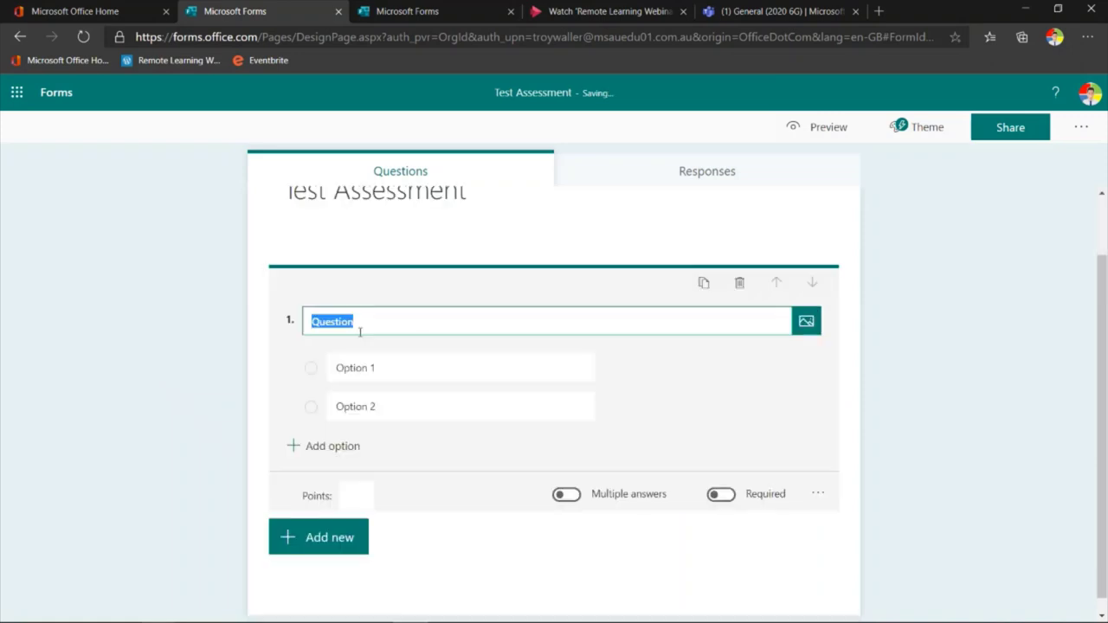
Set the first answer option of question 1 to "True"
click(384, 365)
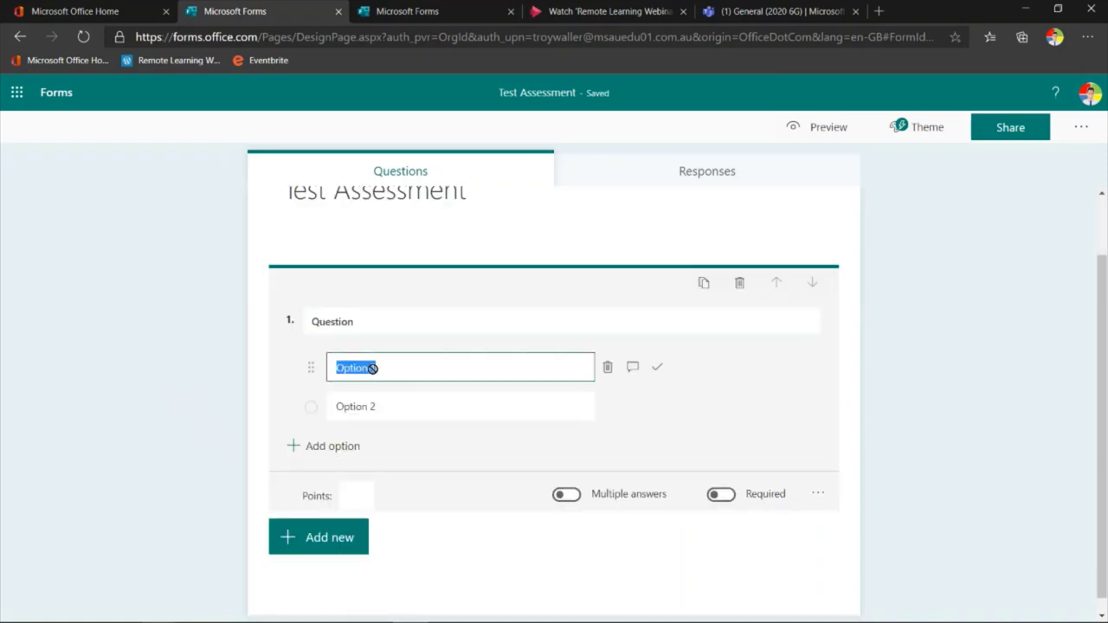
mouse_move(372, 367)
mouse_down()
mouse_move(322, 366)
mouse_move(387, 378)
mouse_up()
text(True)
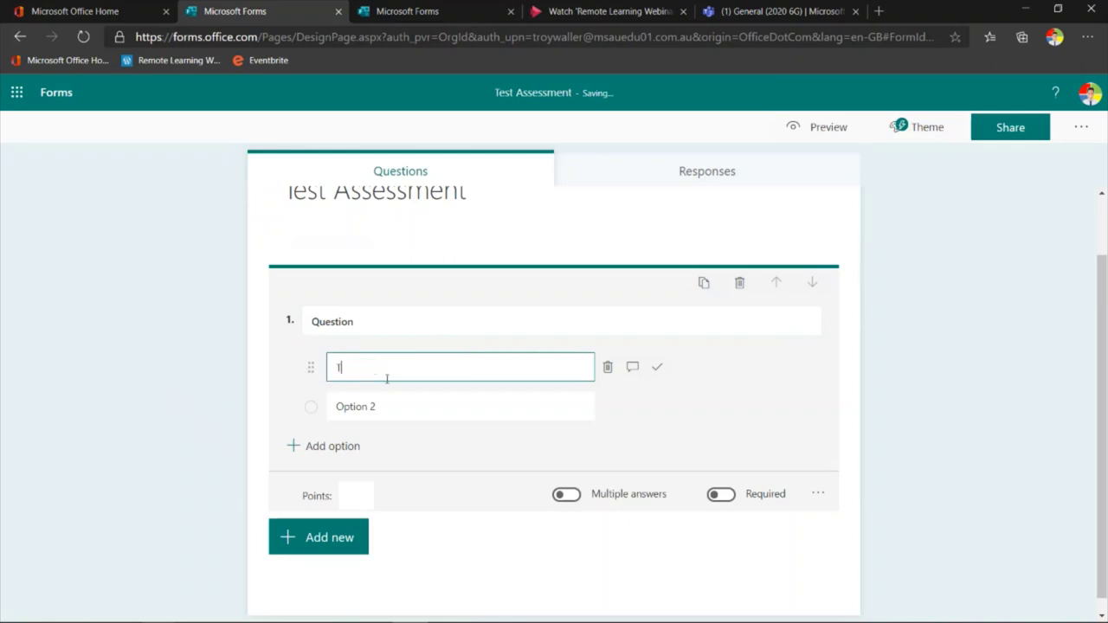
Set the second answer option to "False" and word question 1 to ask whether the named person "is a good webinar host?"
click(373, 405)
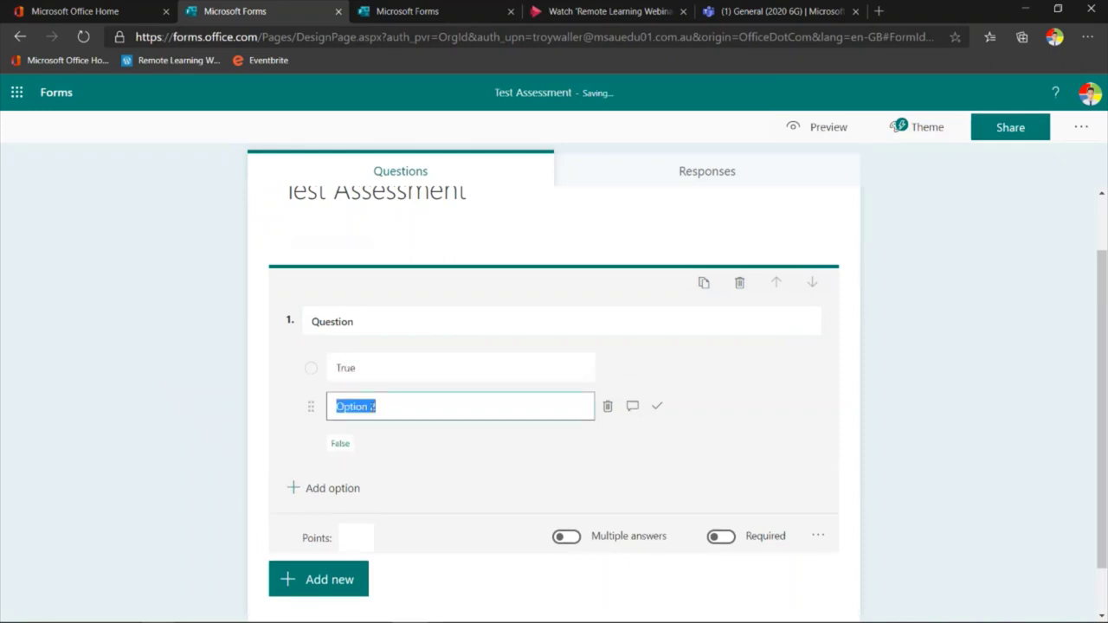
click(340, 445)
click(392, 323)
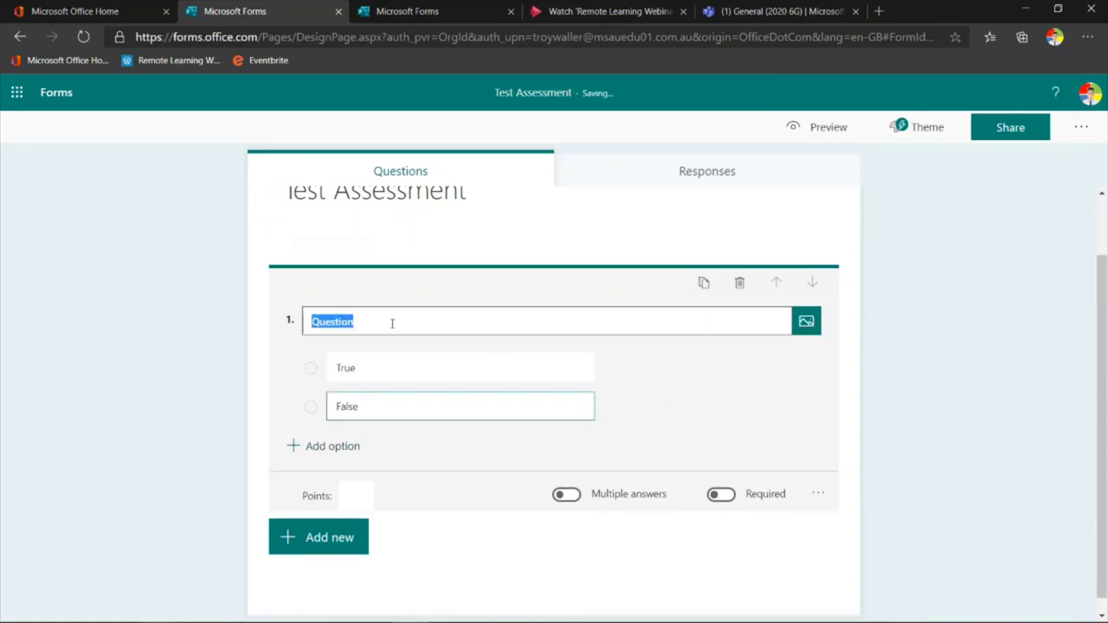
text(Troy)
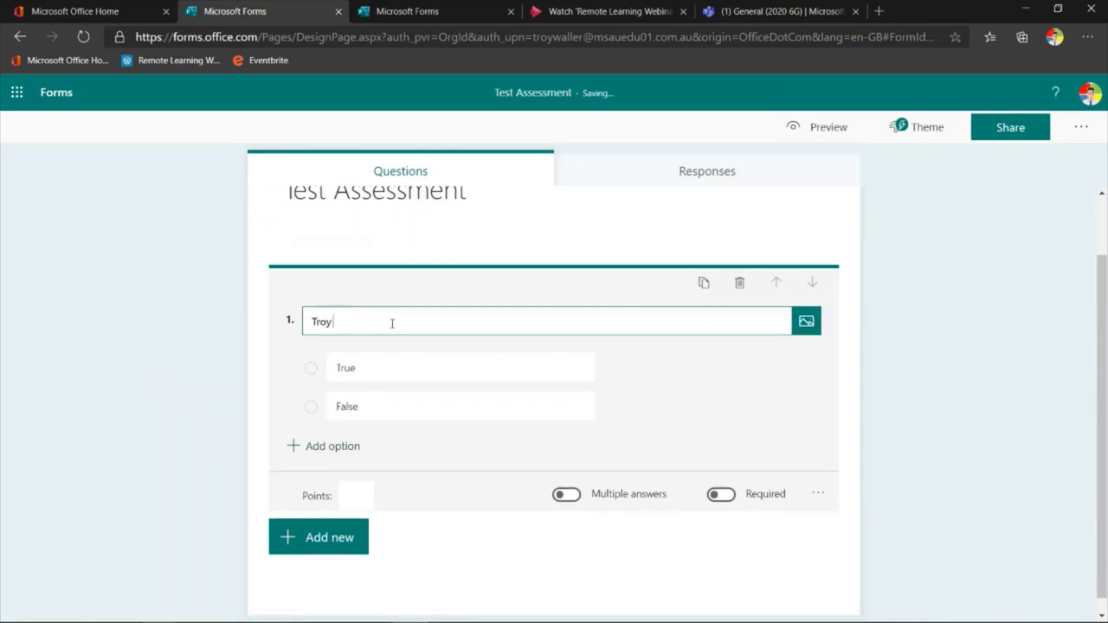
text( is a good webinar host?)
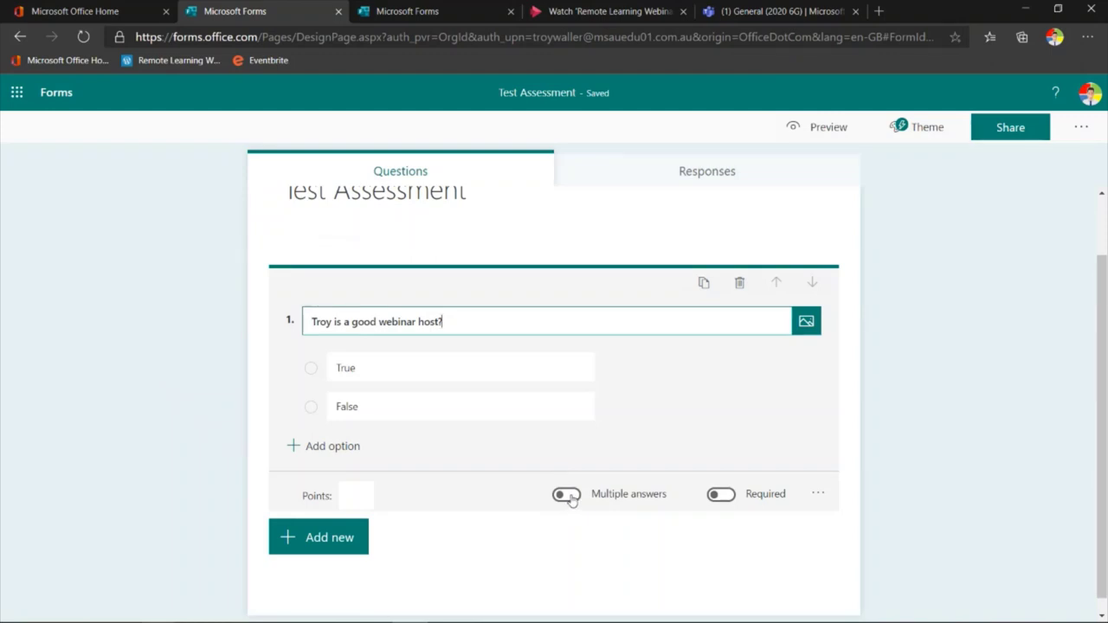
Configure question 1 as required, with a subtitle field and a value of 1 point
click(721, 495)
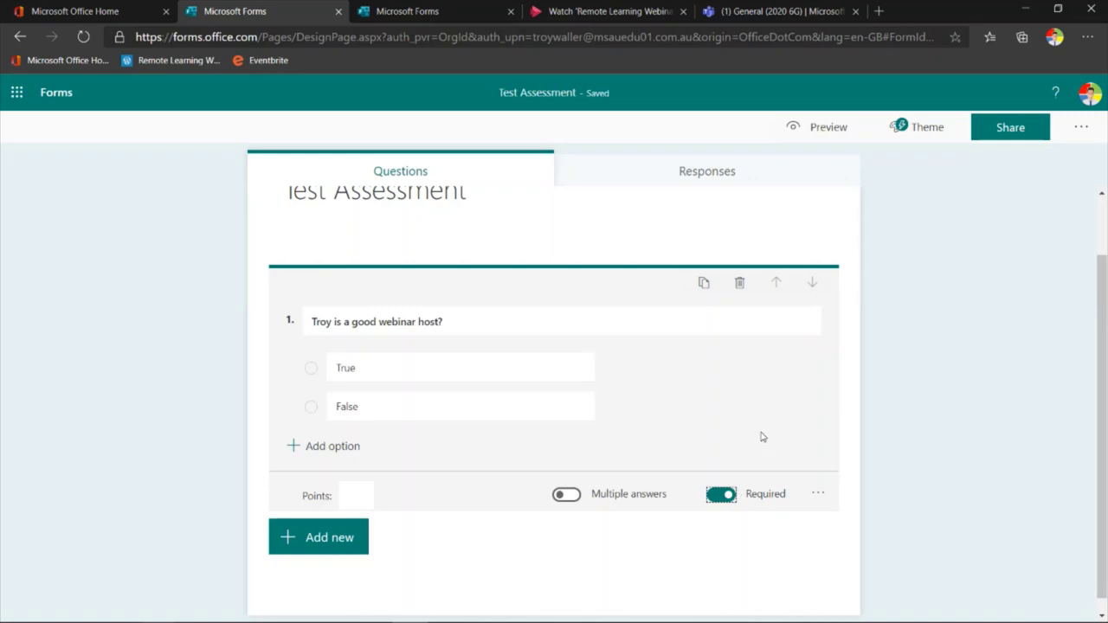
click(818, 493)
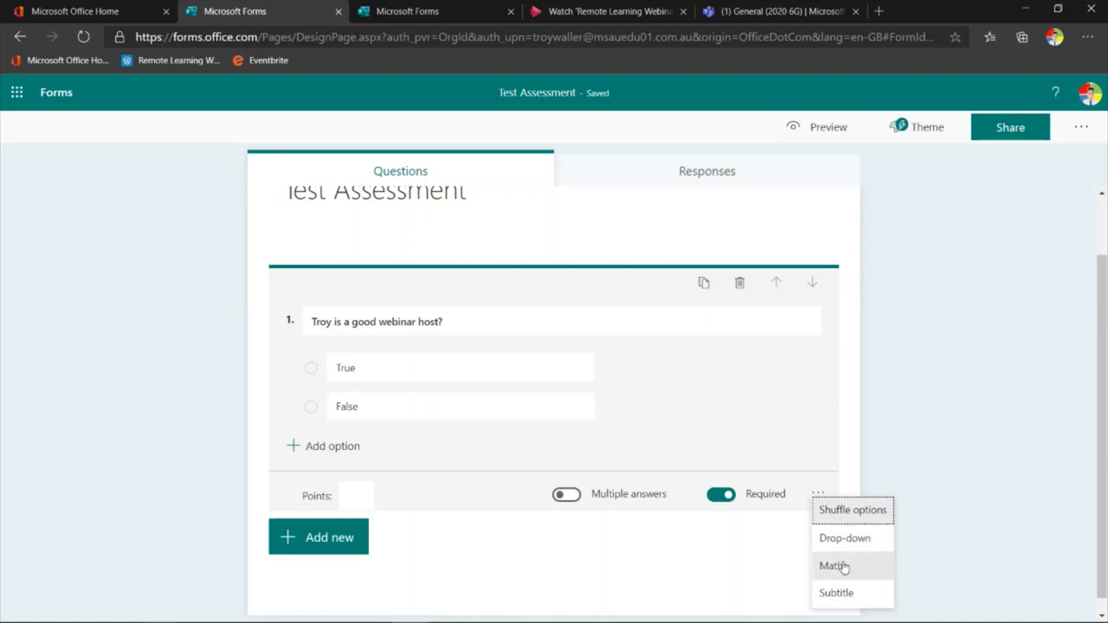
click(837, 594)
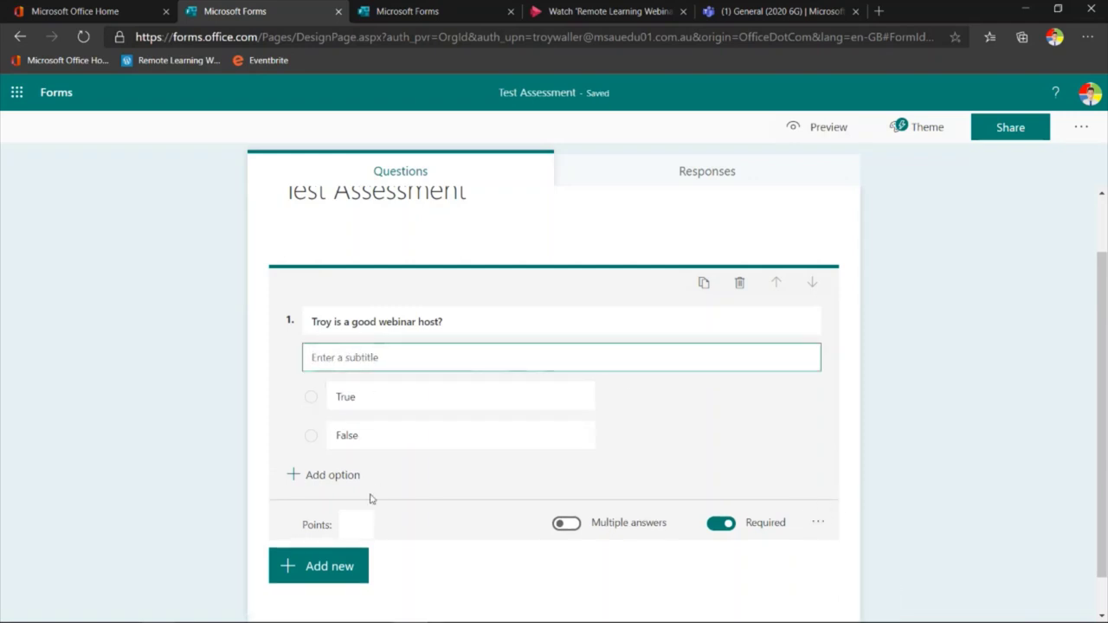
click(355, 526)
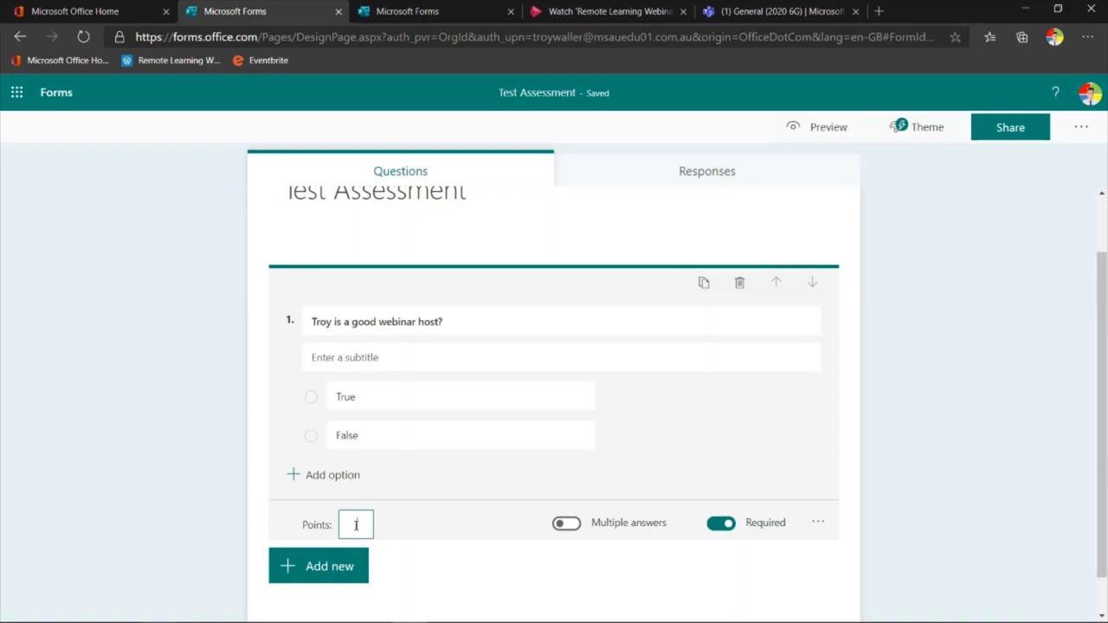
text(1)
Browse the theme ideas and apply the green laboratory theme with coloured flasks to the quiz
click(928, 130)
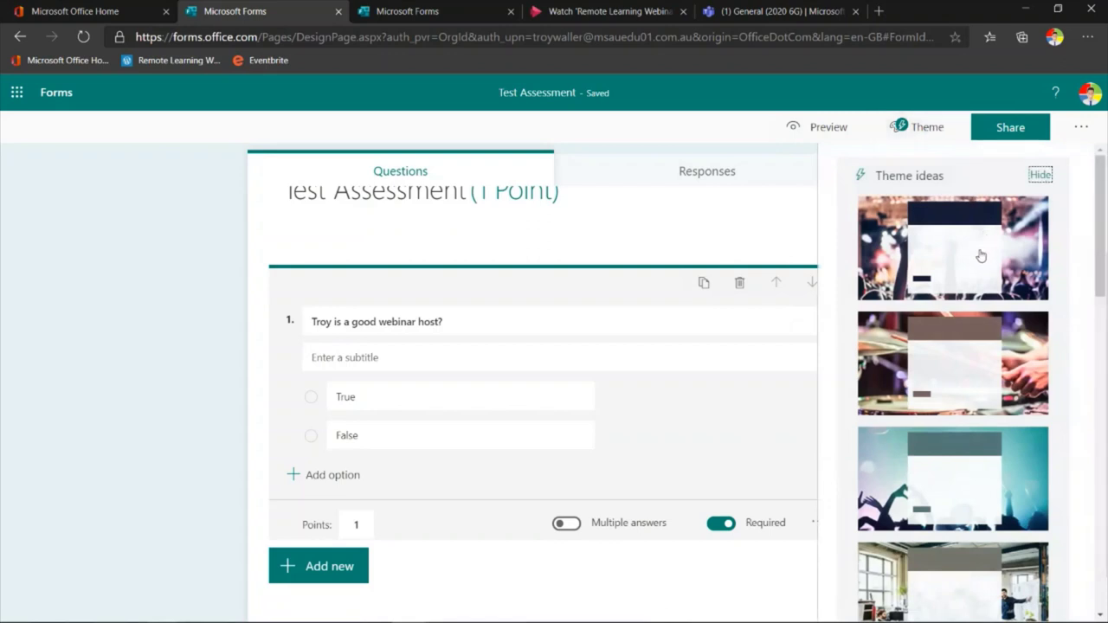
scroll(981, 257, down, 7)
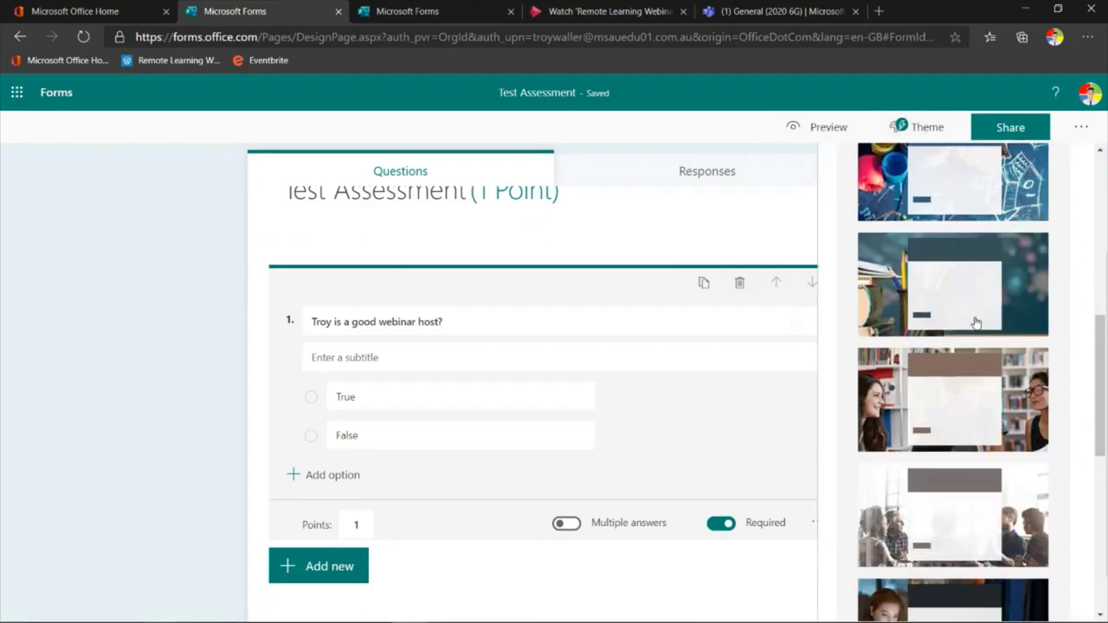
scroll(975, 323, down, 8)
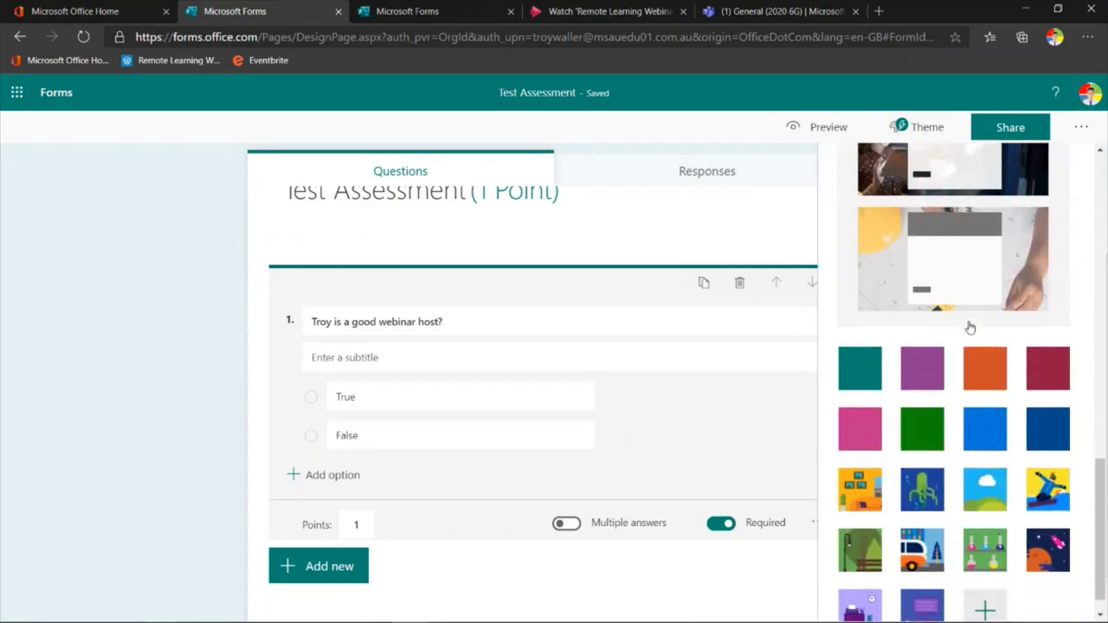
scroll(970, 327, down, 1)
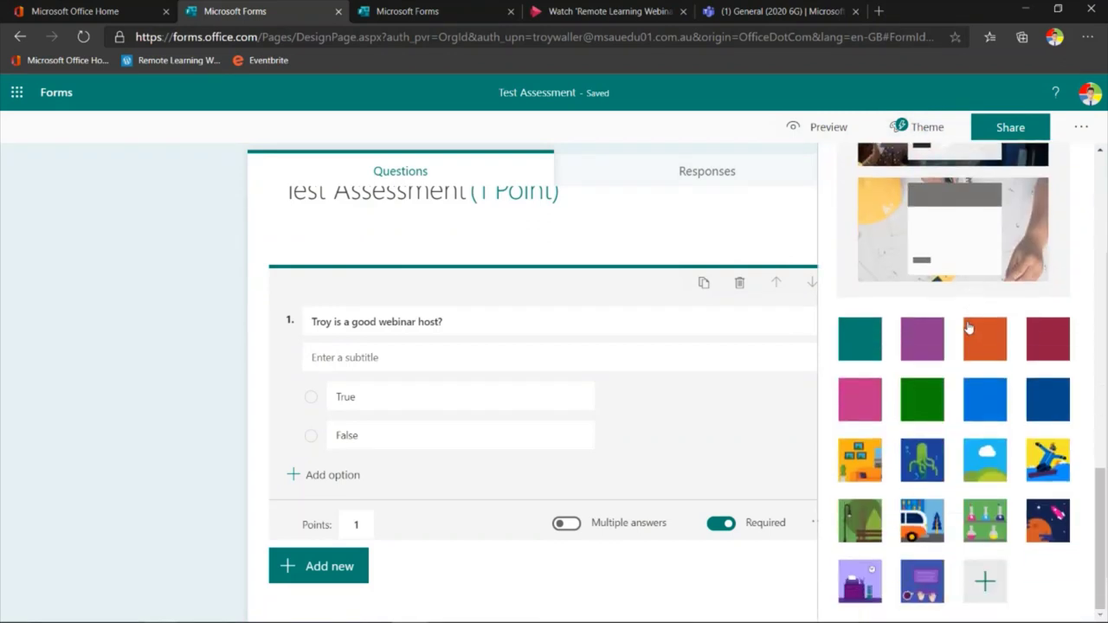
click(985, 524)
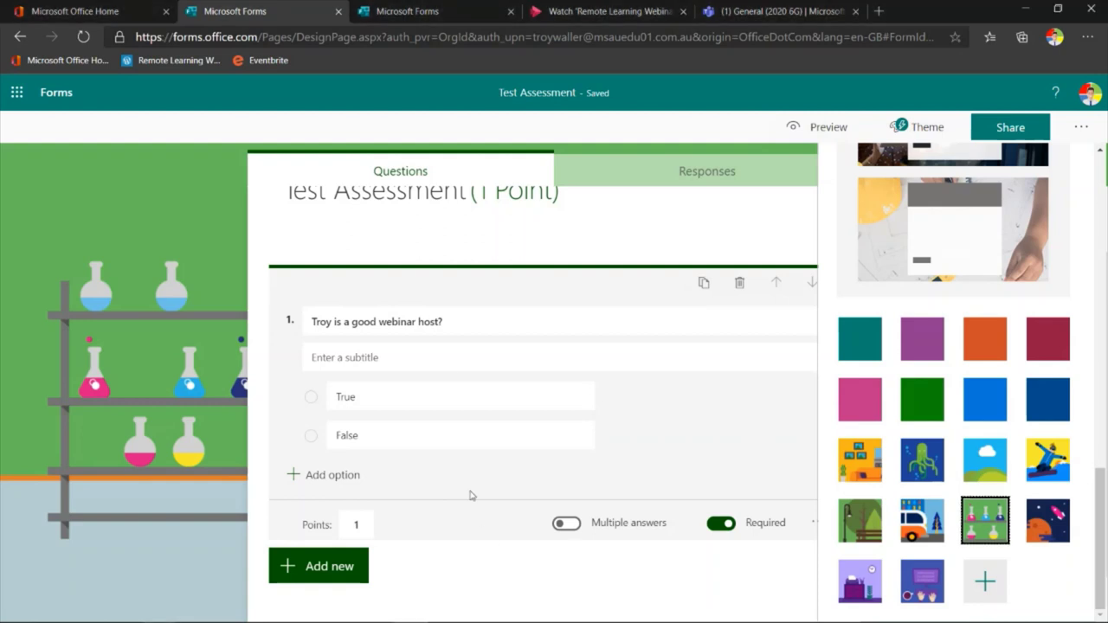
Add a second Choice question to the quiz and switch it to the Maths format
scroll(322, 522, down, 1)
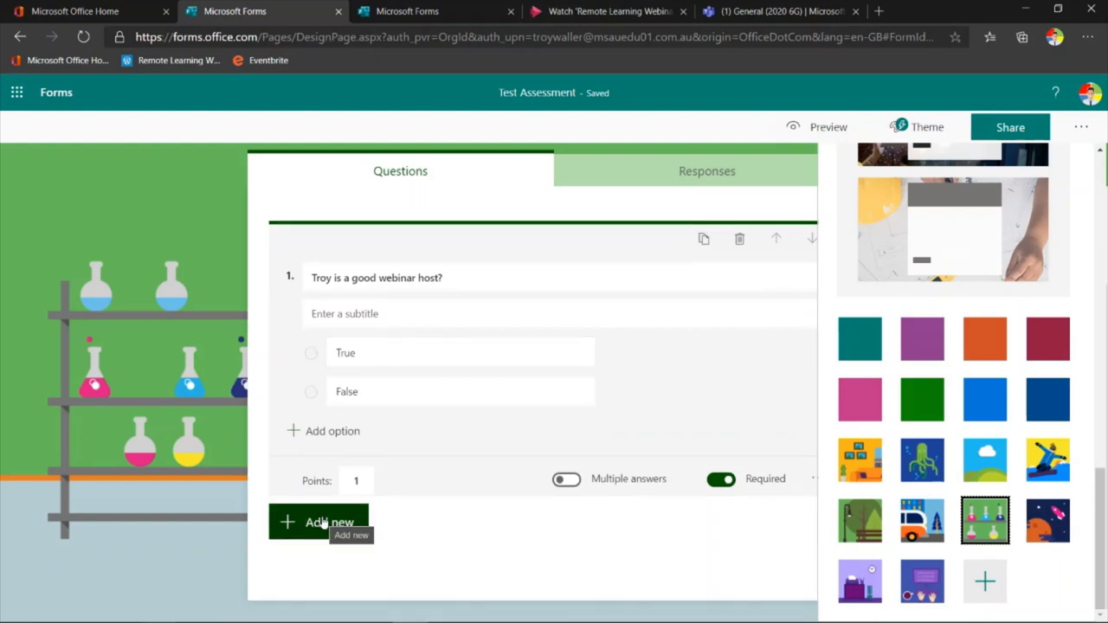
click(322, 522)
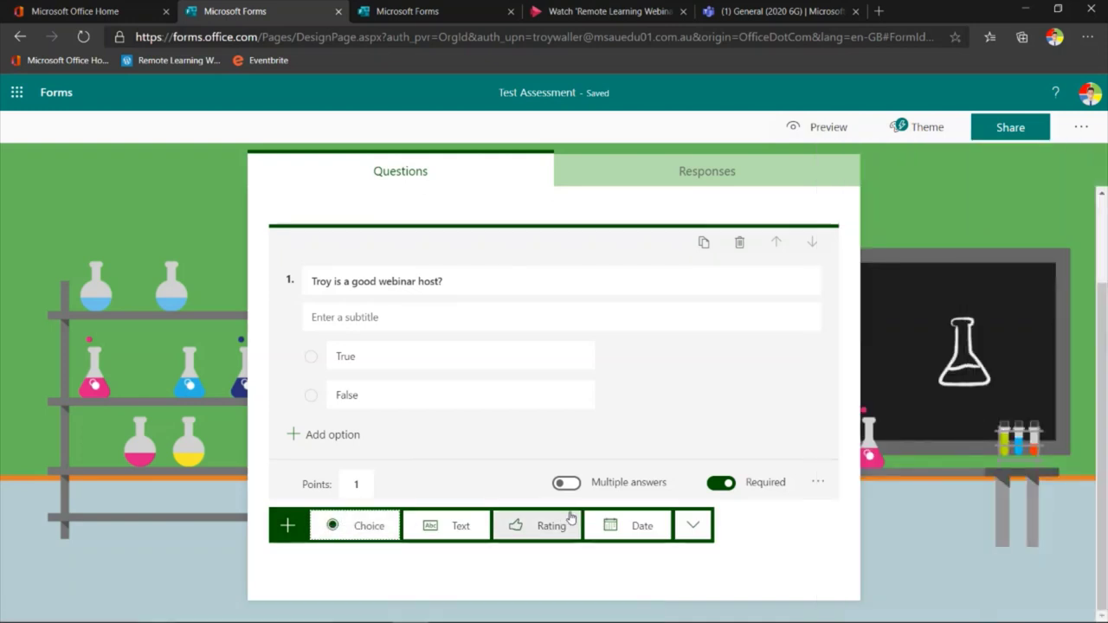
click(375, 526)
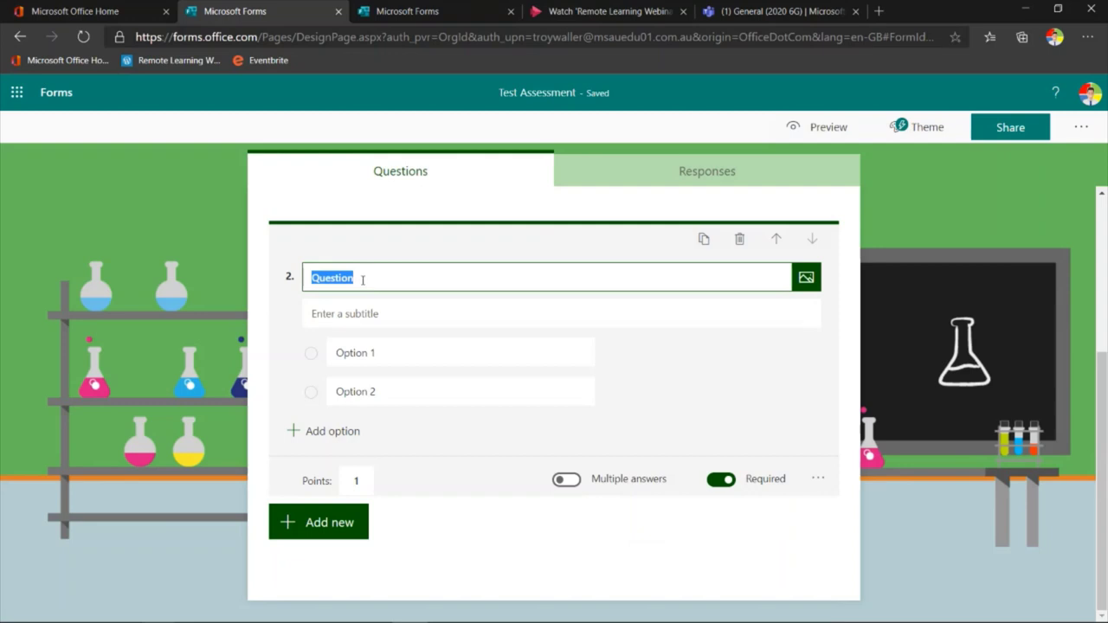
click(819, 480)
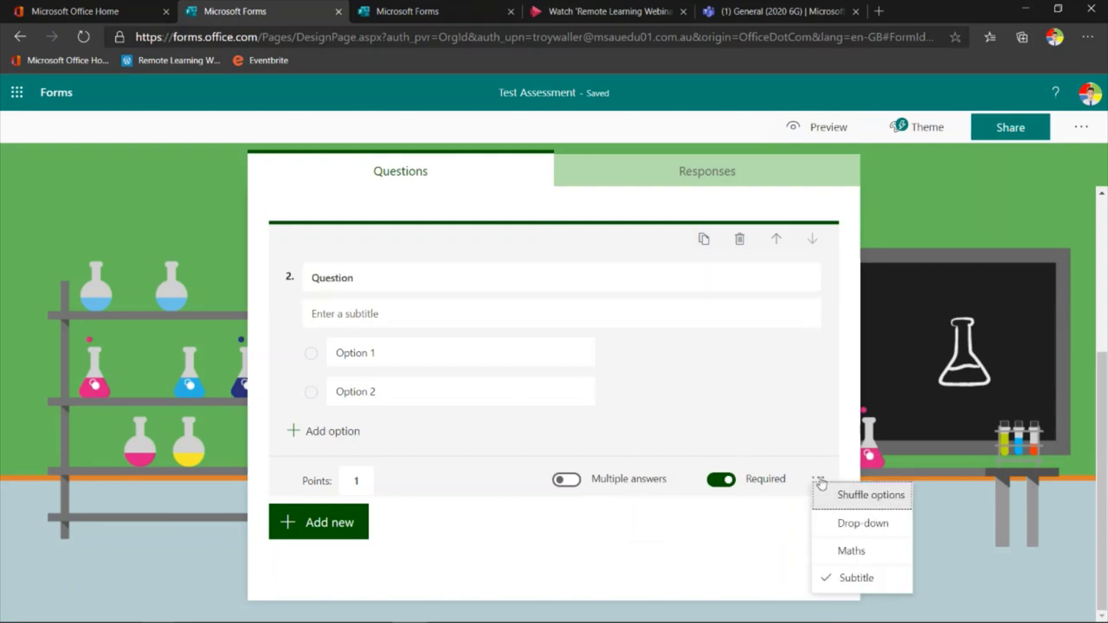
click(844, 554)
Set the text of question 2 to "Solve this equation."
click(340, 275)
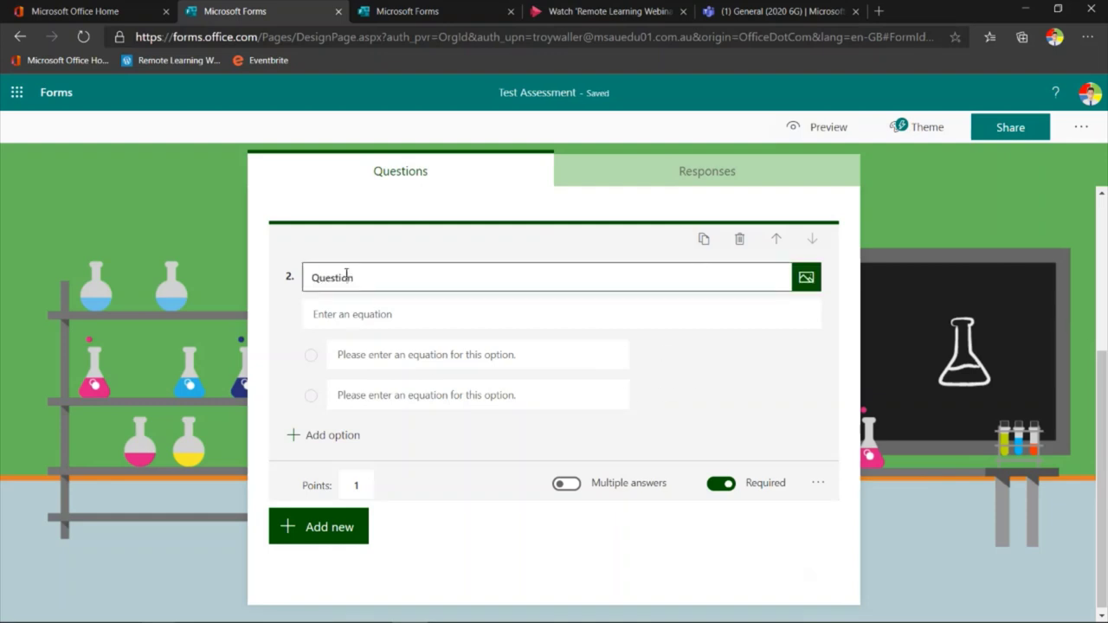
double_click(340, 275)
text(Solve this e)
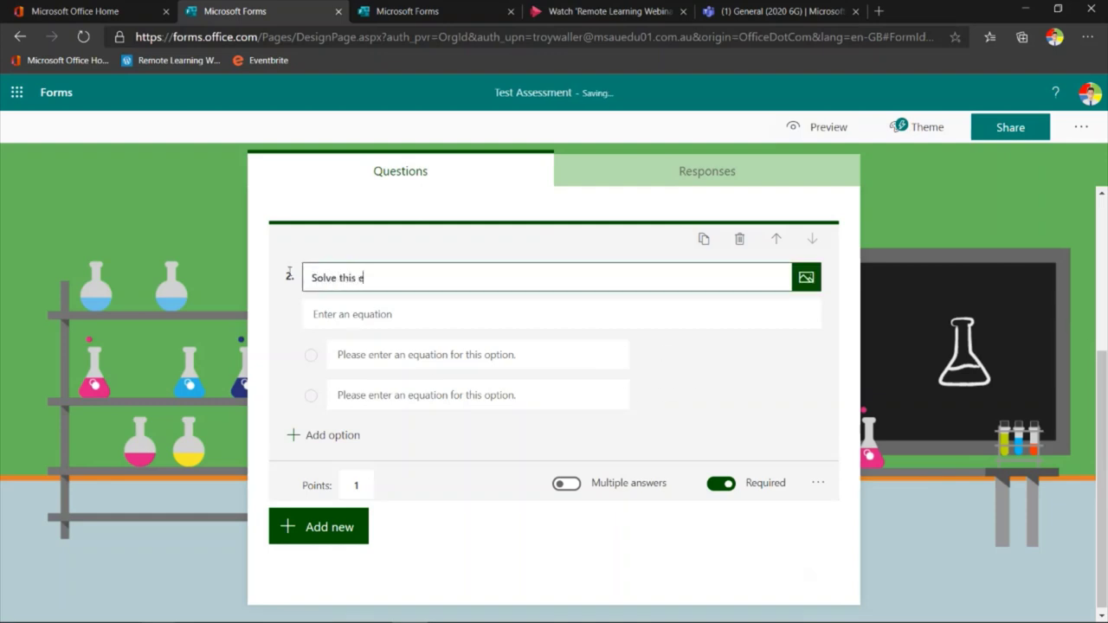
text(quation.)
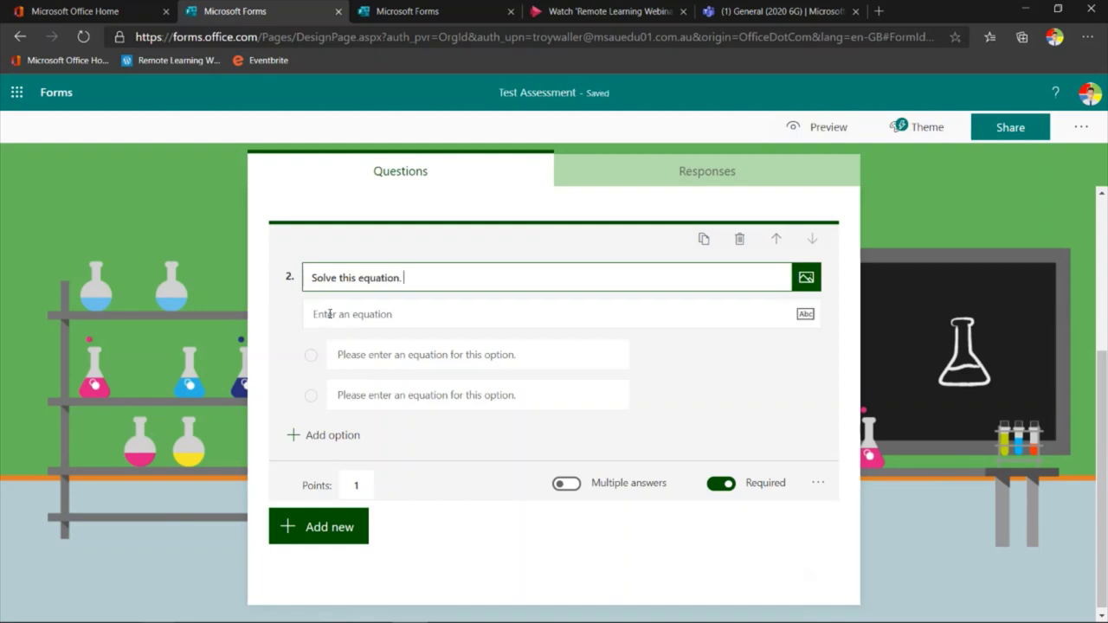
Enter the equation 3x × 5x = 1023 for question 2 and confirm it
click(330, 313)
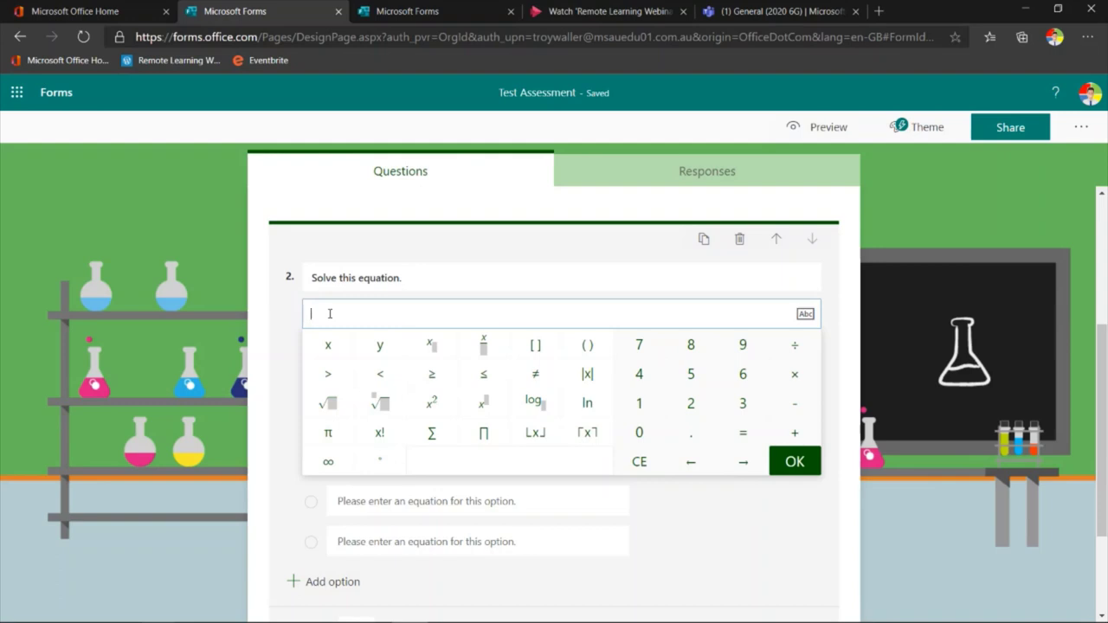
click(737, 414)
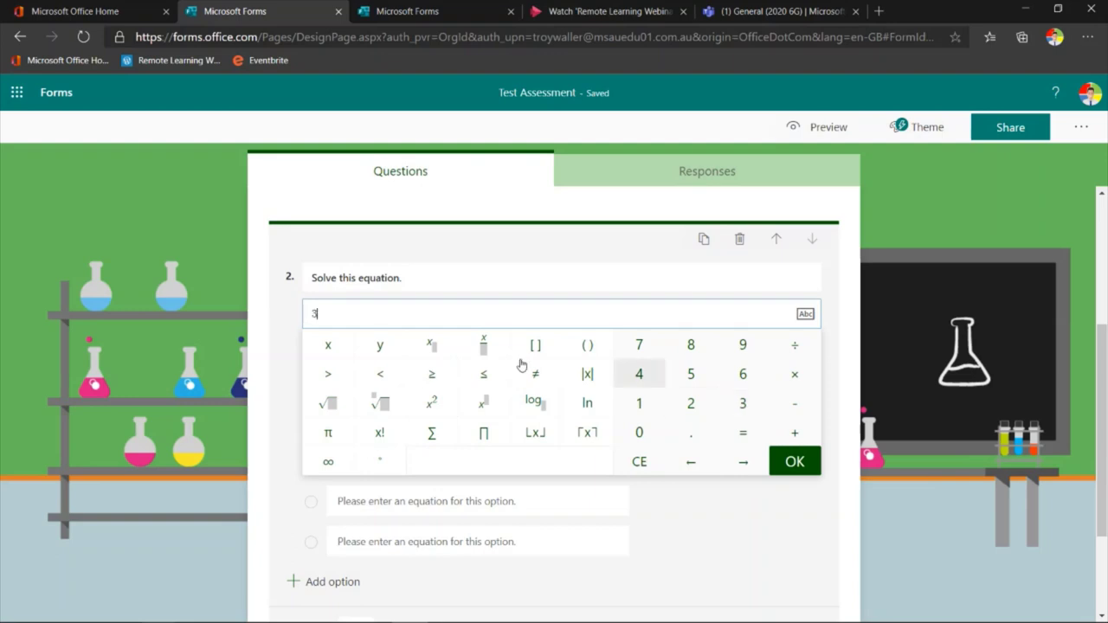
click(343, 348)
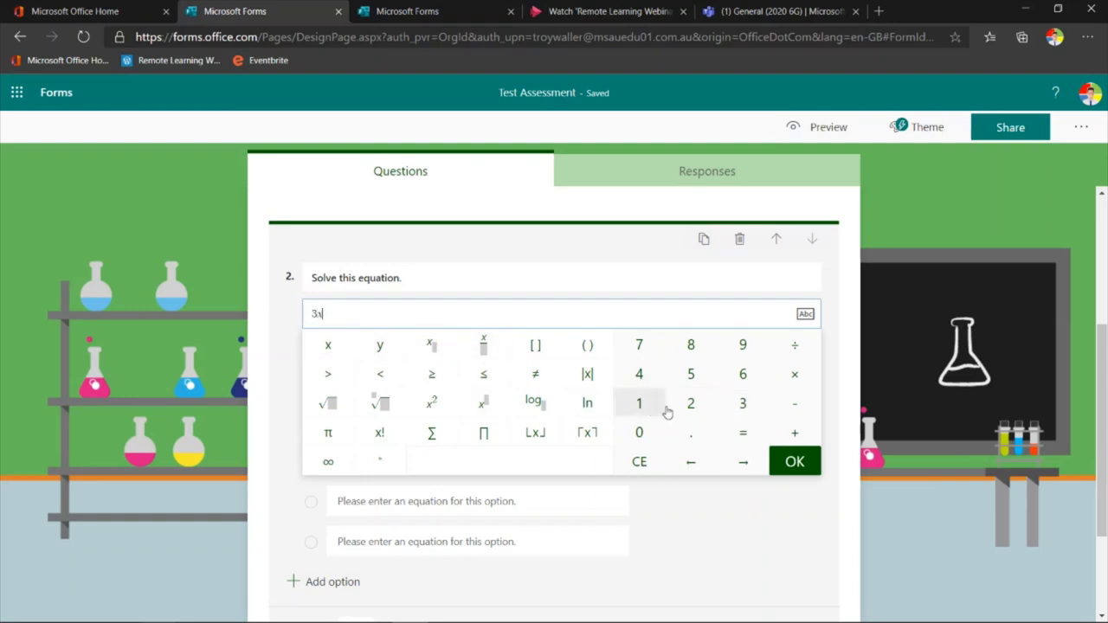
click(794, 374)
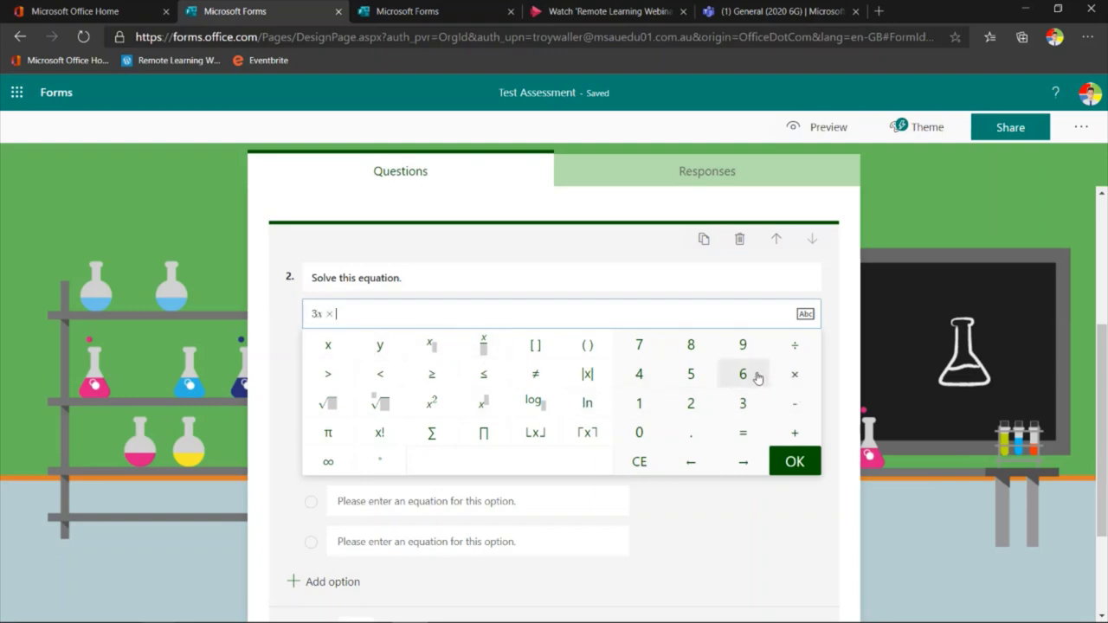
click(690, 374)
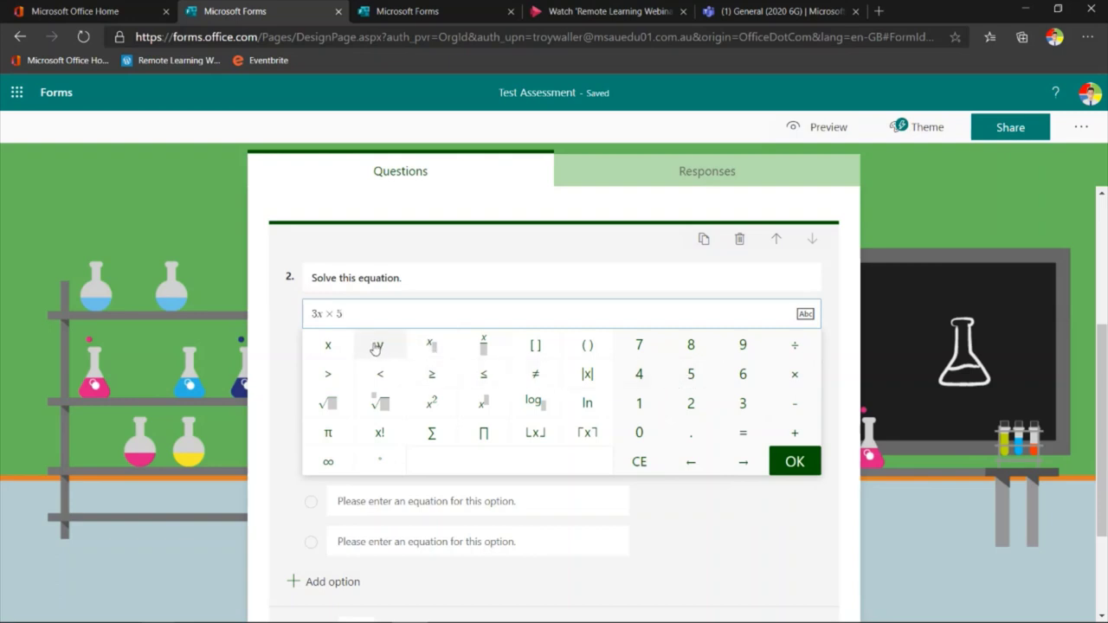
click(329, 348)
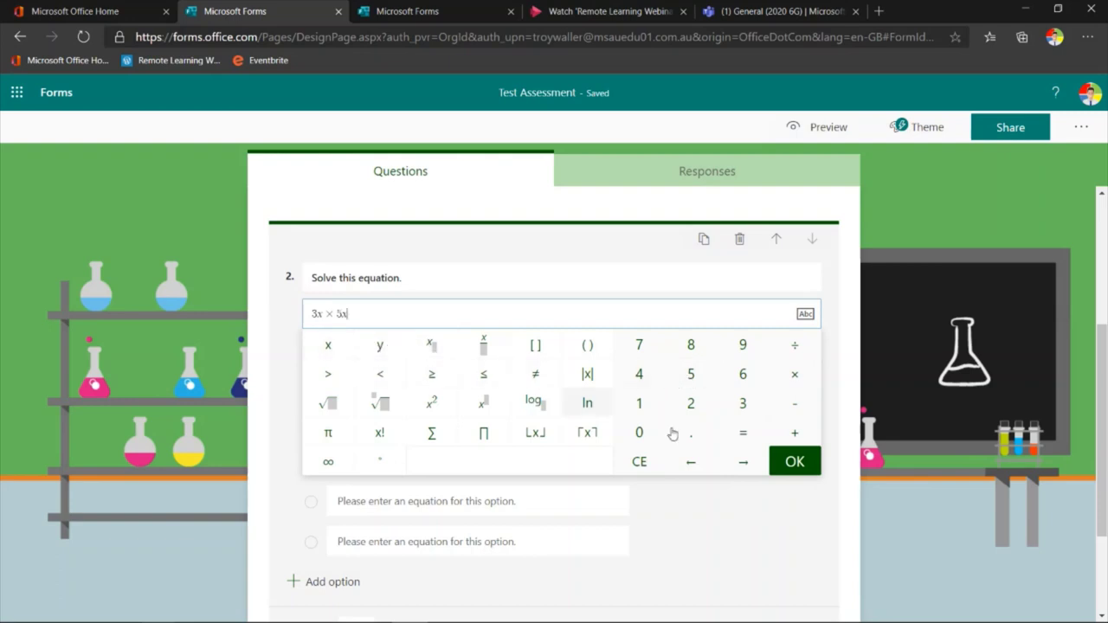
click(742, 431)
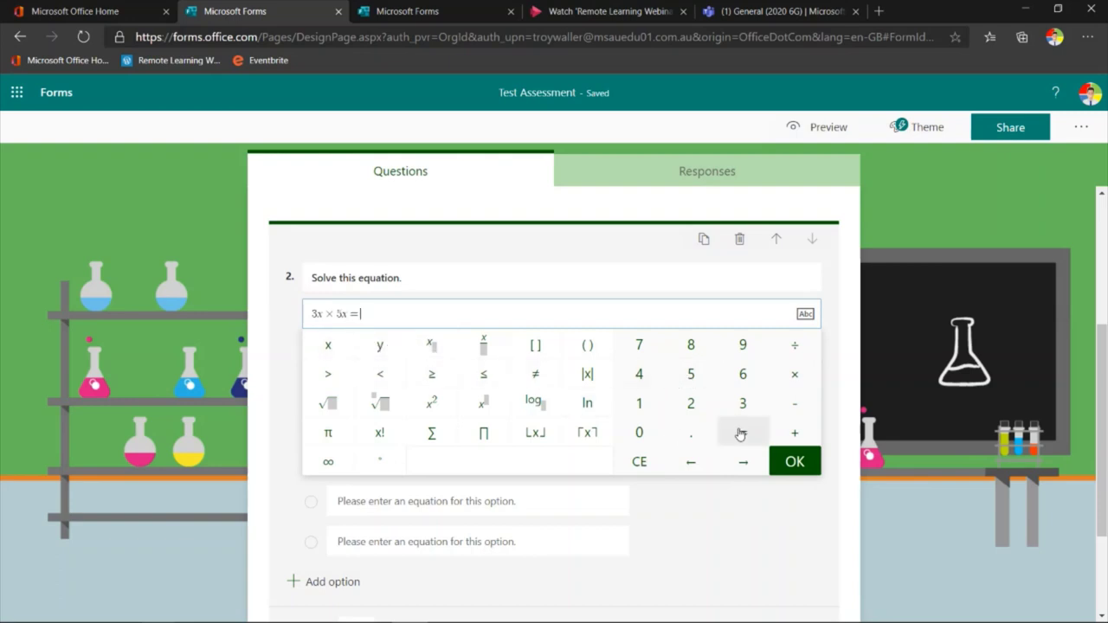
click(637, 405)
click(645, 432)
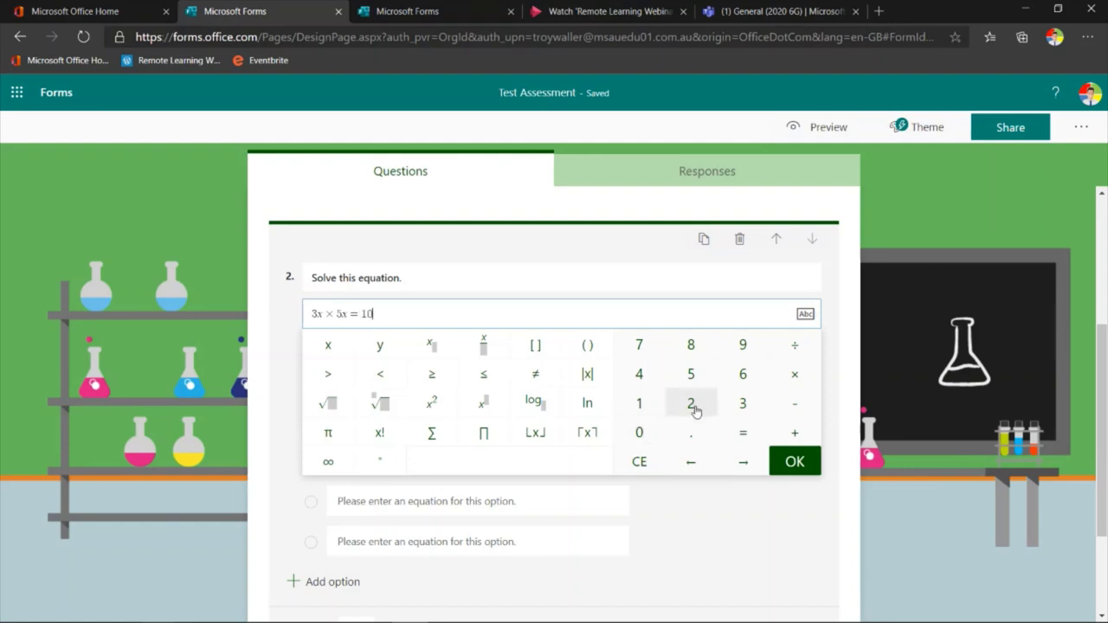
click(693, 408)
click(742, 404)
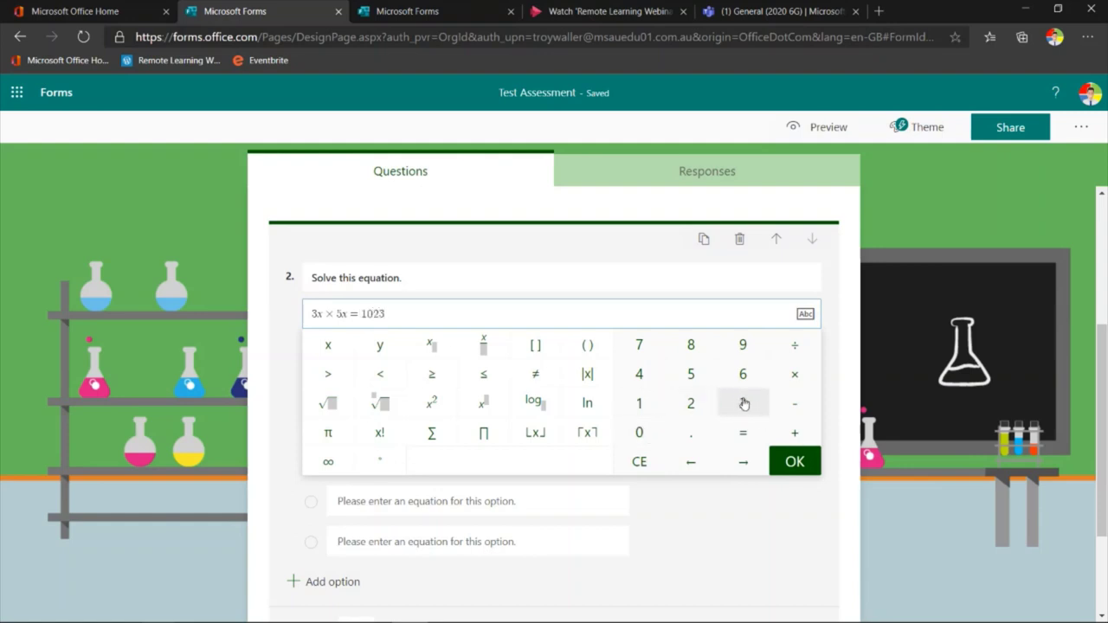
click(792, 461)
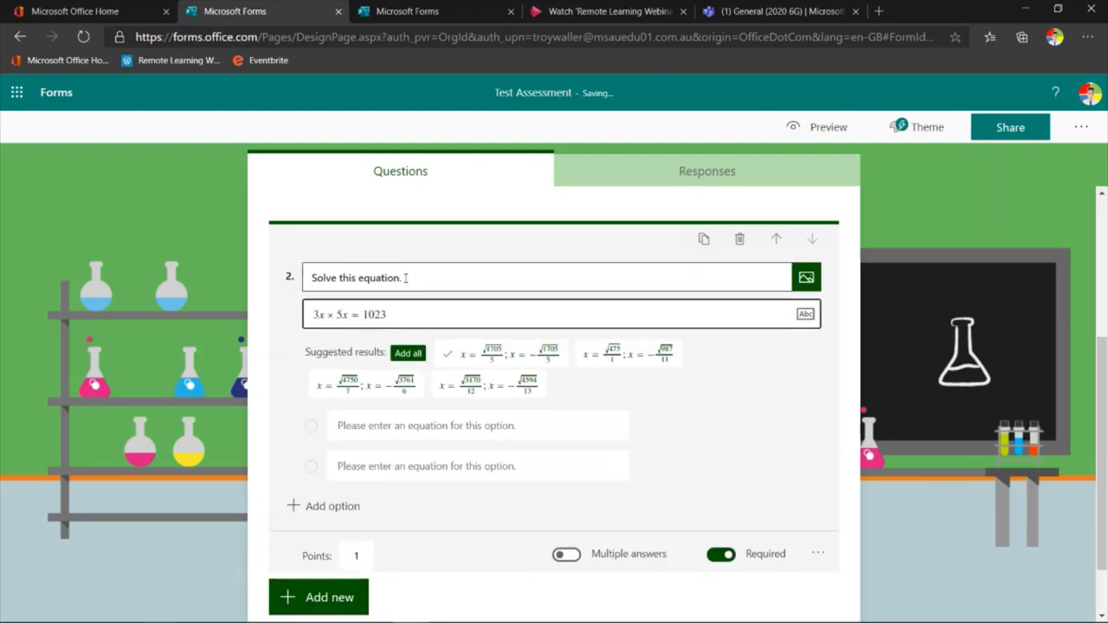
Reword the text of question 2 to "Solve for x"
triple_click(422, 278)
drag(381, 277, 418, 280)
click(341, 277)
text(for x)
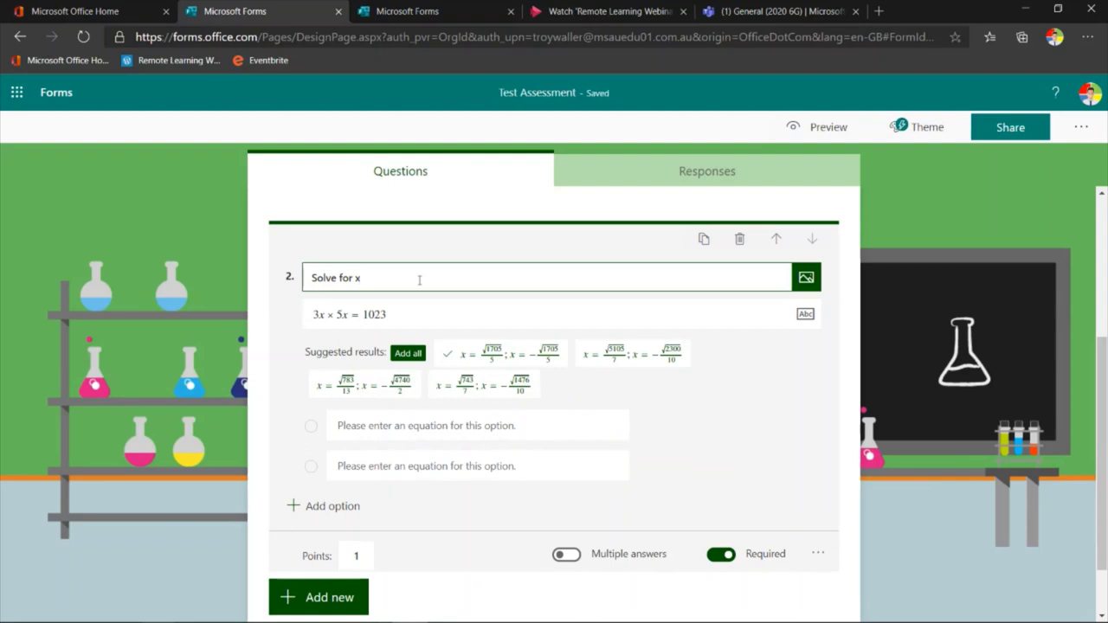
Add all four suggested results as answer options for question 2 and turn on Shuffle options
click(509, 359)
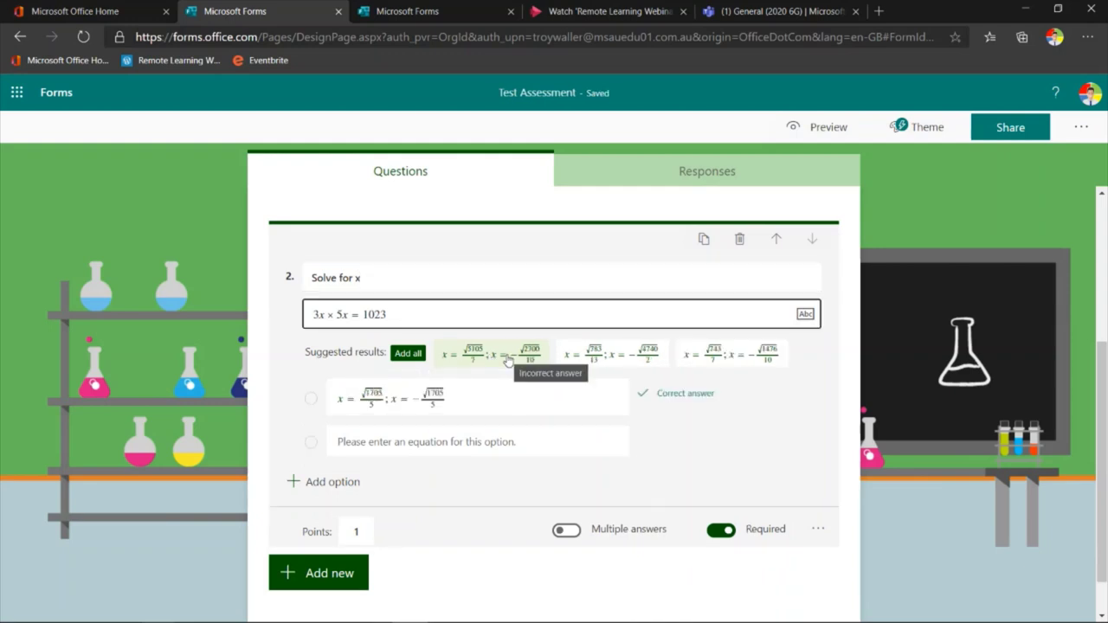
click(391, 443)
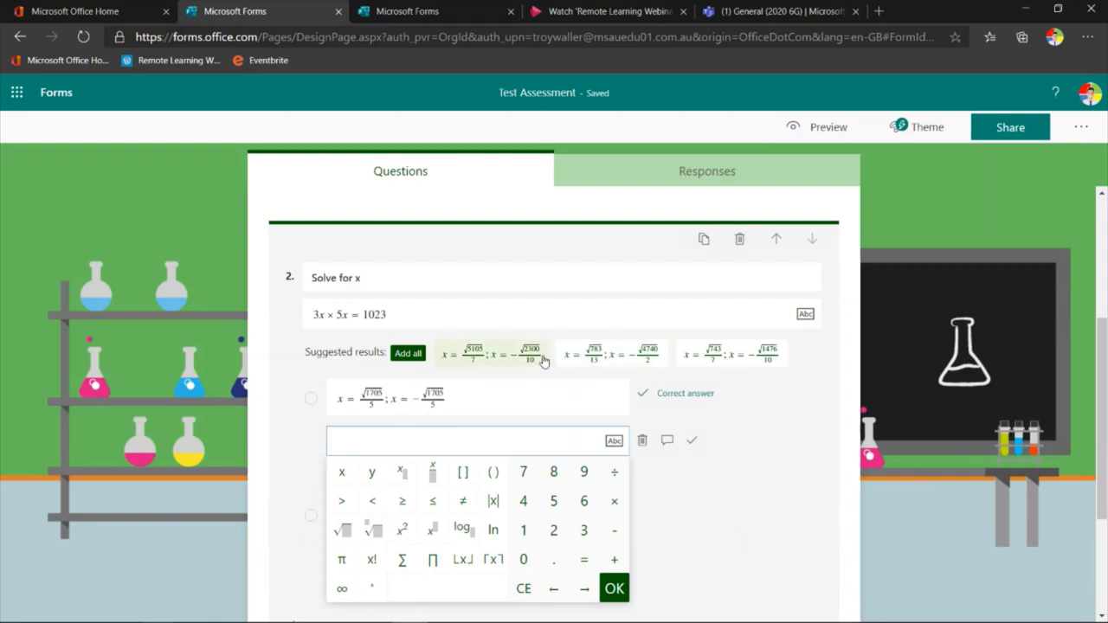
click(491, 355)
click(329, 488)
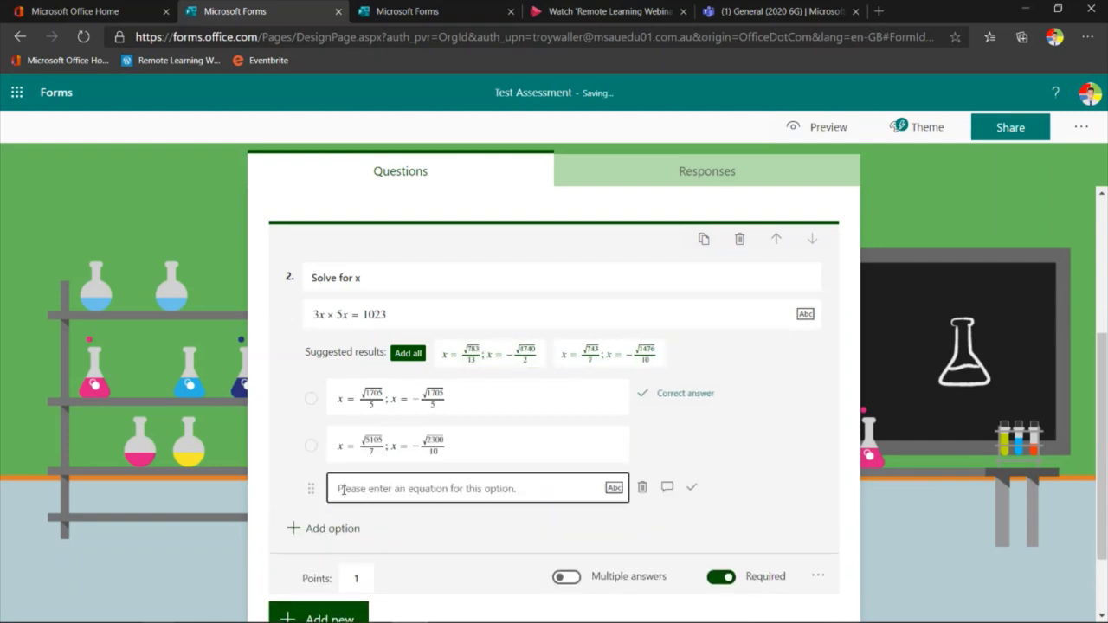
click(617, 358)
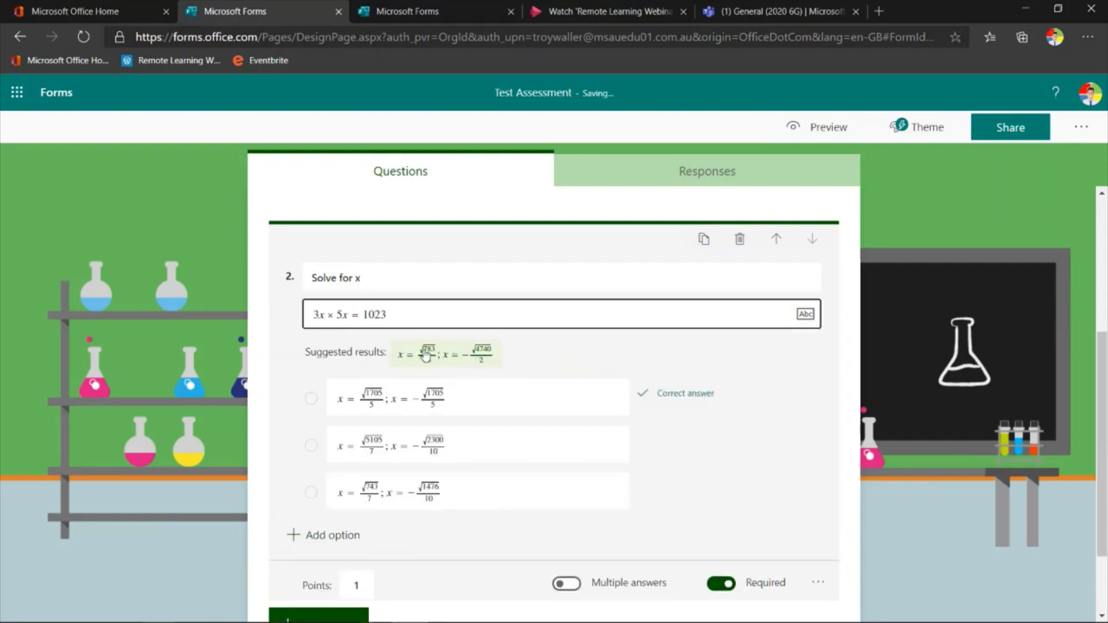
click(333, 538)
click(436, 355)
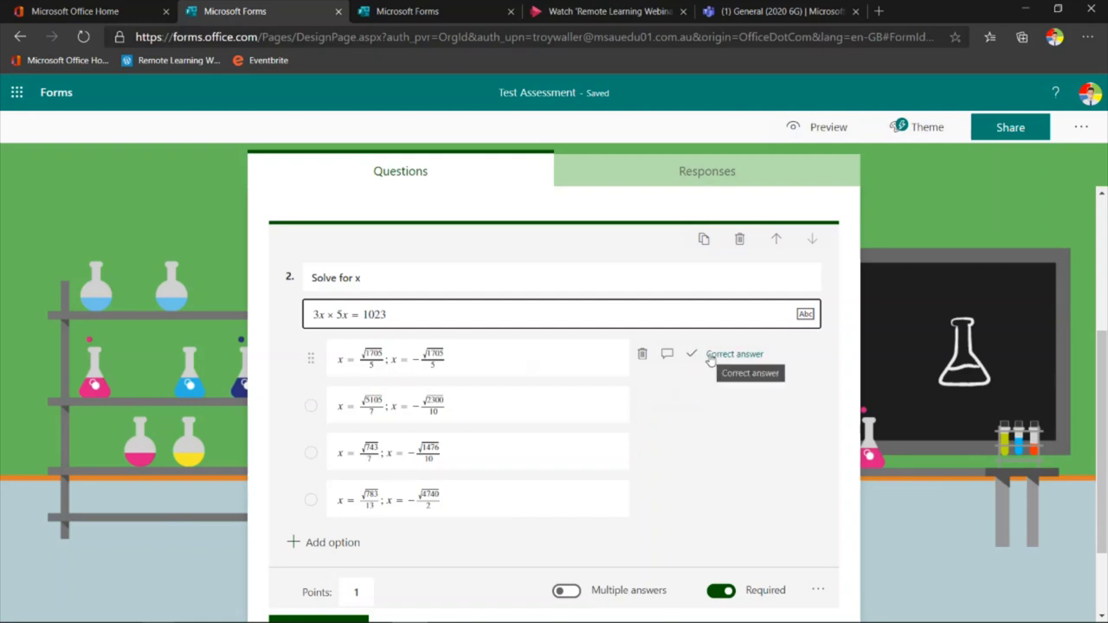
click(442, 355)
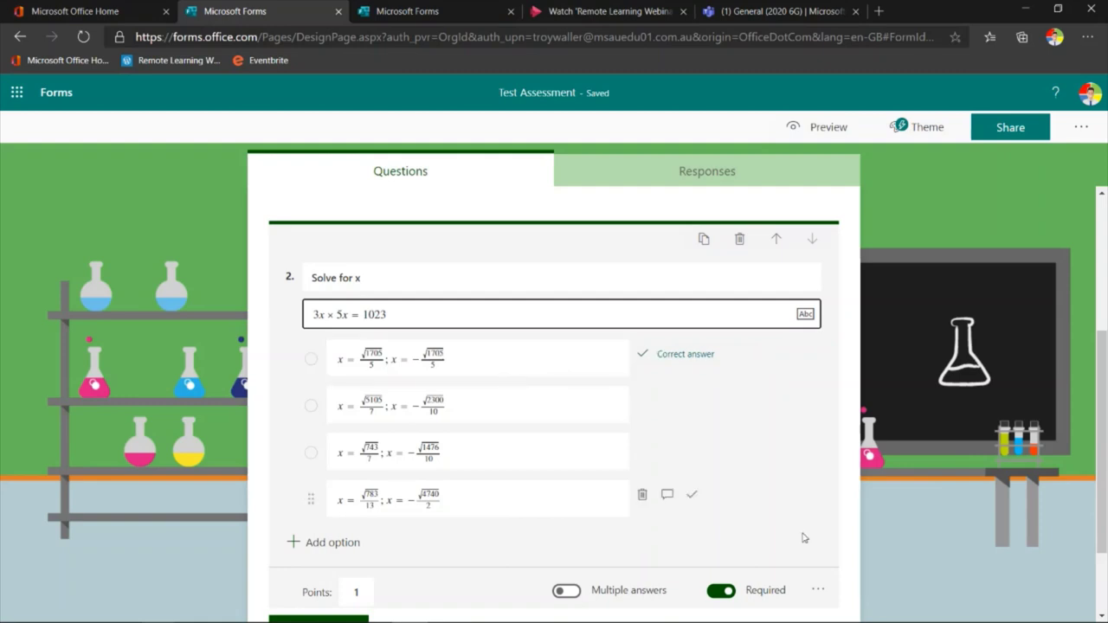
click(818, 594)
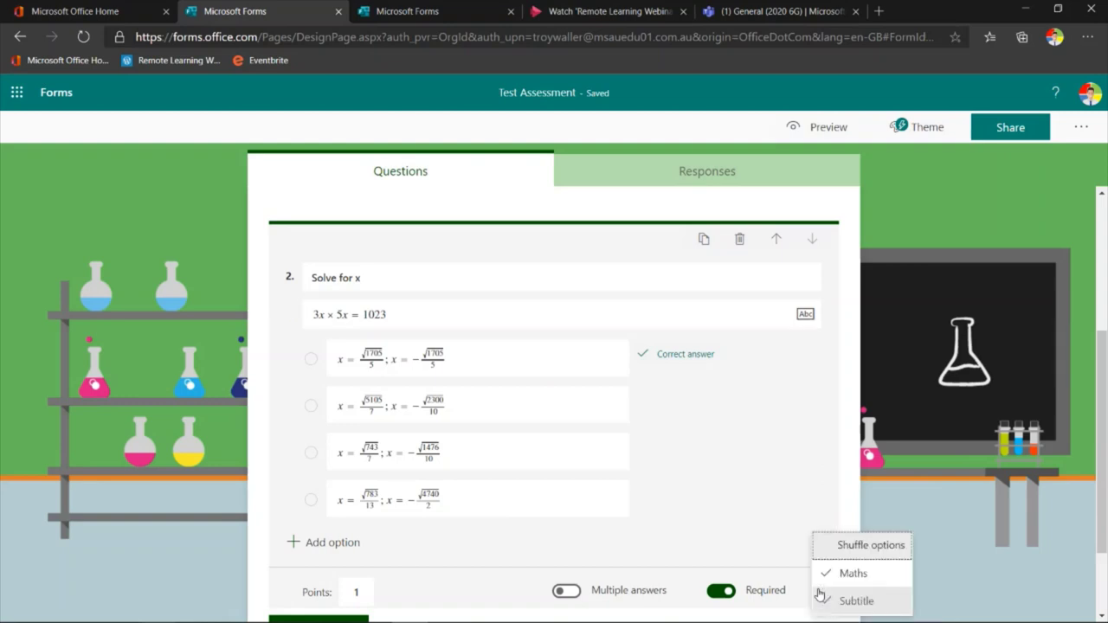
click(858, 545)
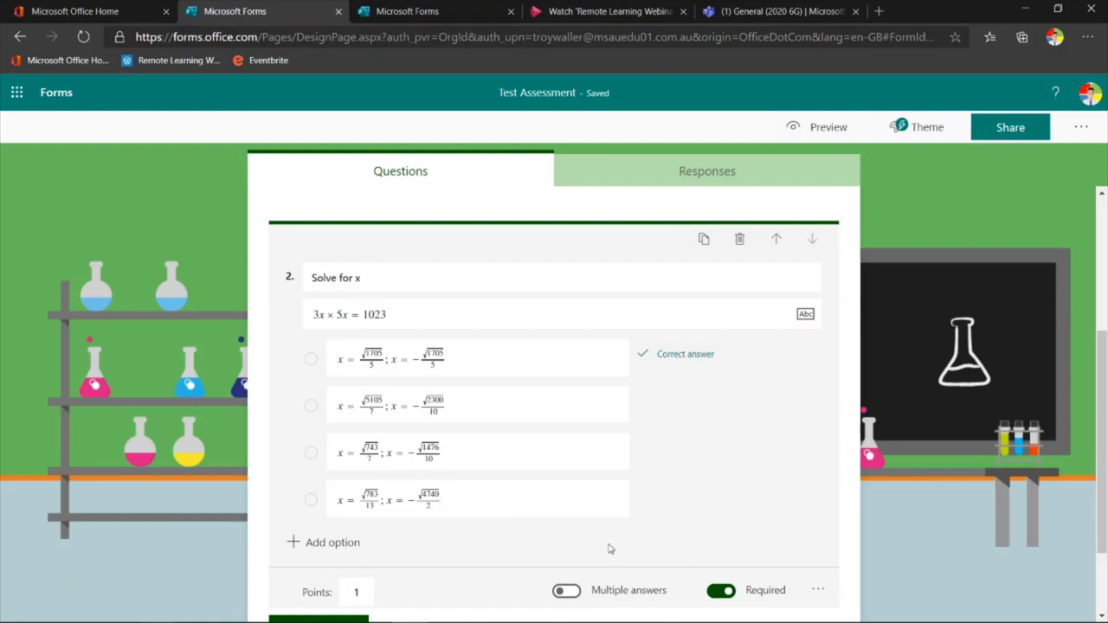
Mark True as the correct answer of question 1
scroll(606, 550, down, 2)
scroll(480, 511, up, 5)
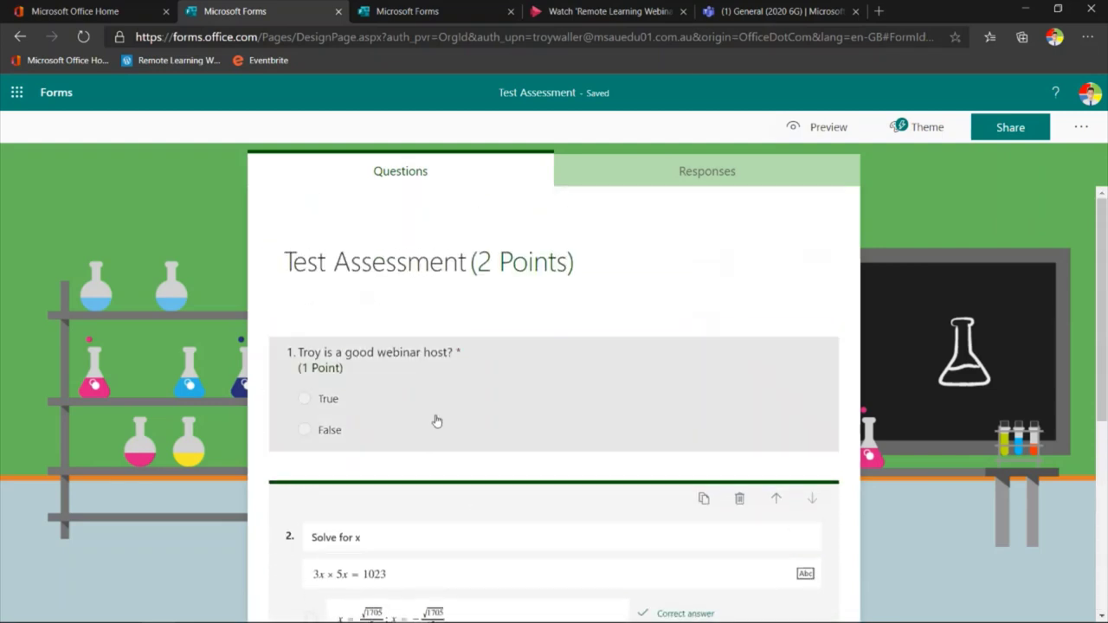
click(437, 420)
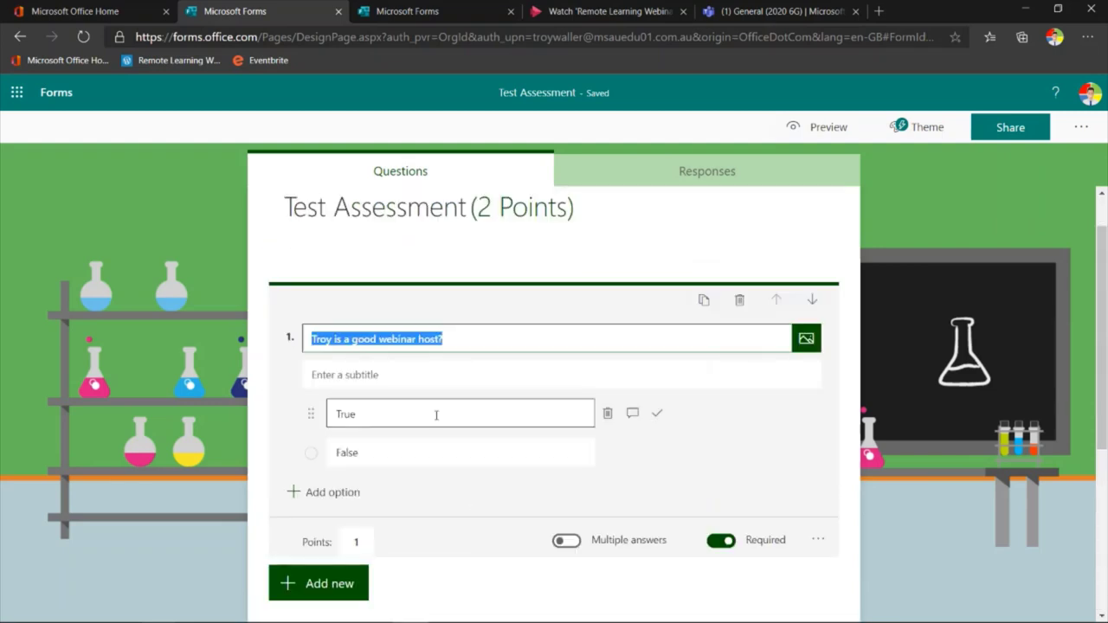
click(657, 418)
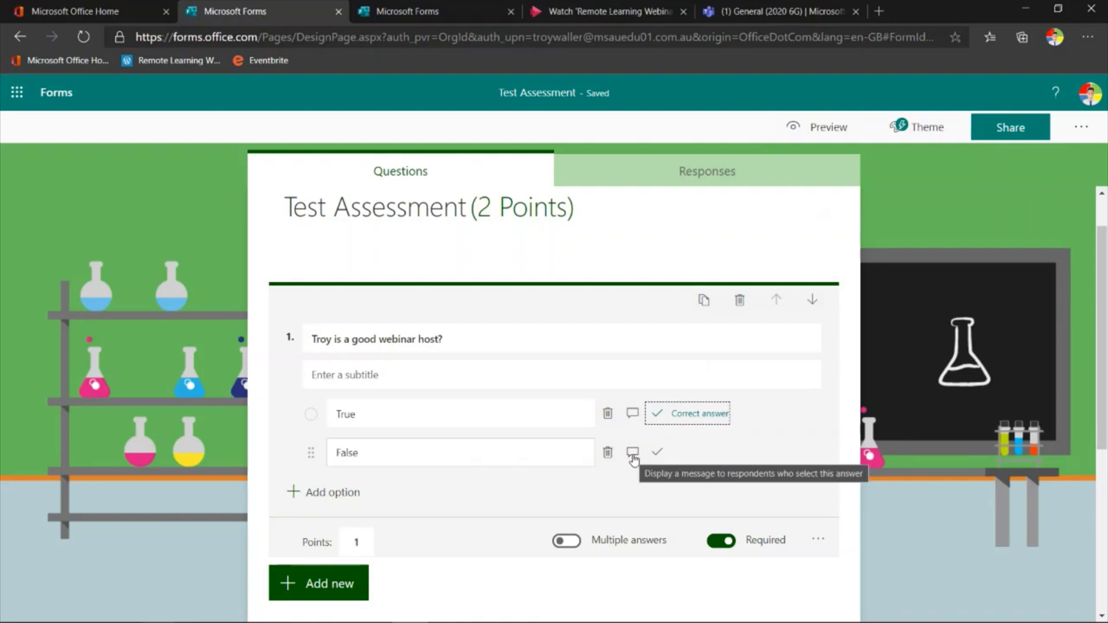
Add the message "Oh come on. He's great." for respondents who select False in question 1
click(633, 455)
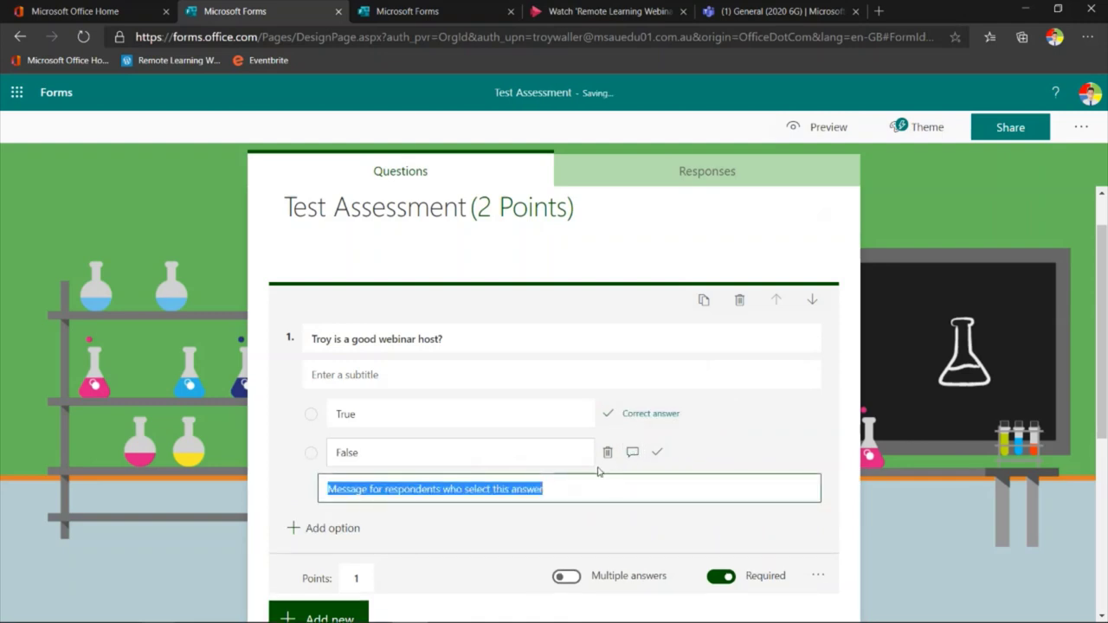
text(Oh)
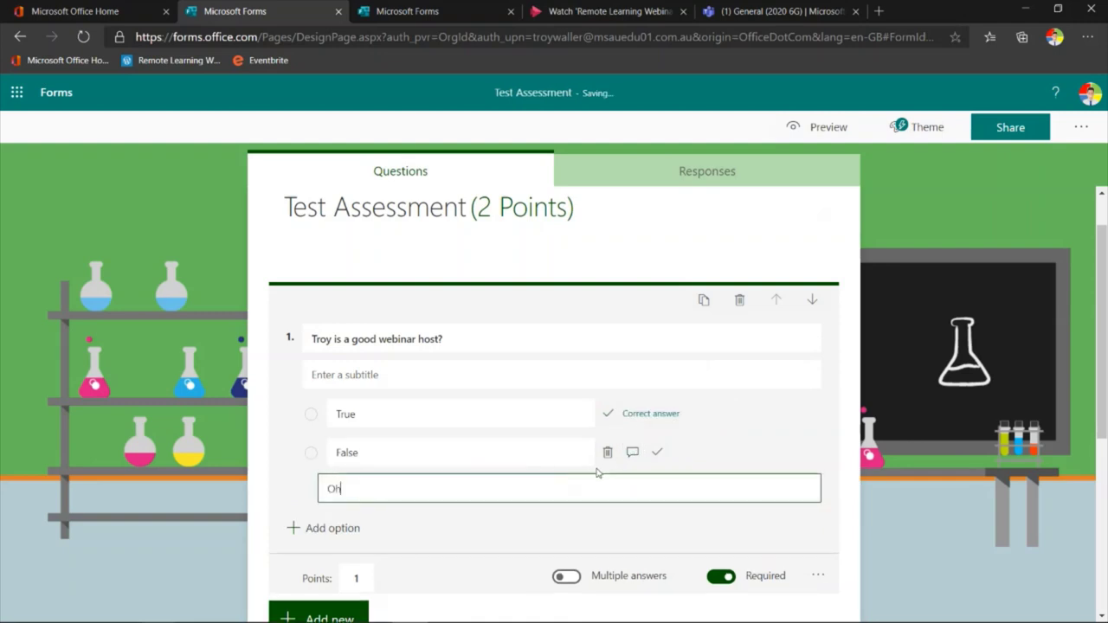
text( come on. He's great.)
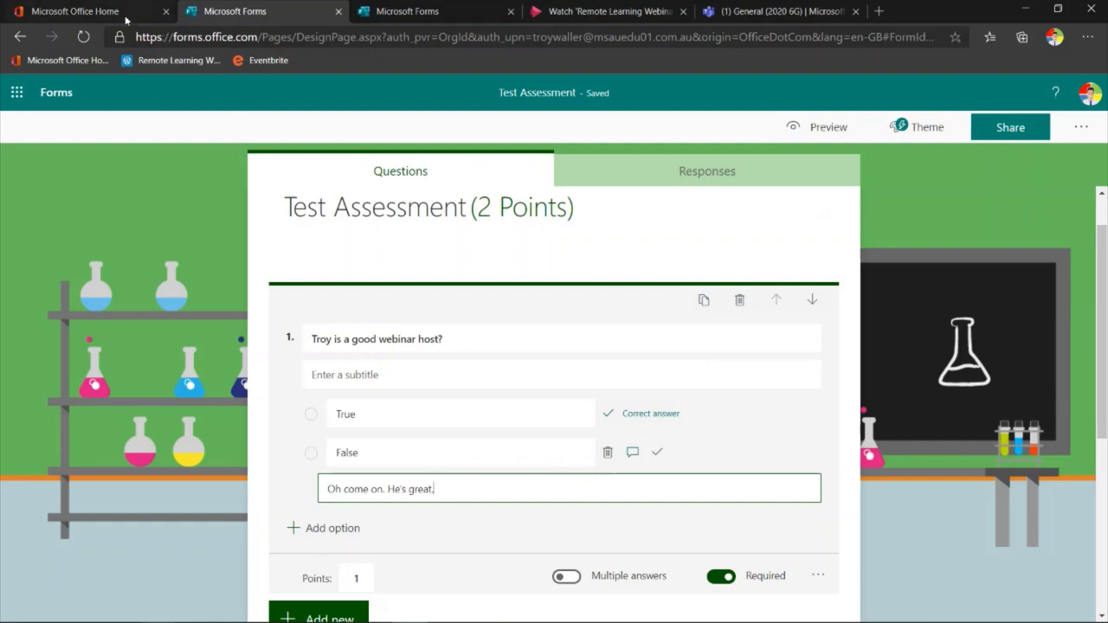
Close the Test Assessment form, switch to the Office 365 Summative Assessment form and open its responses
click(338, 11)
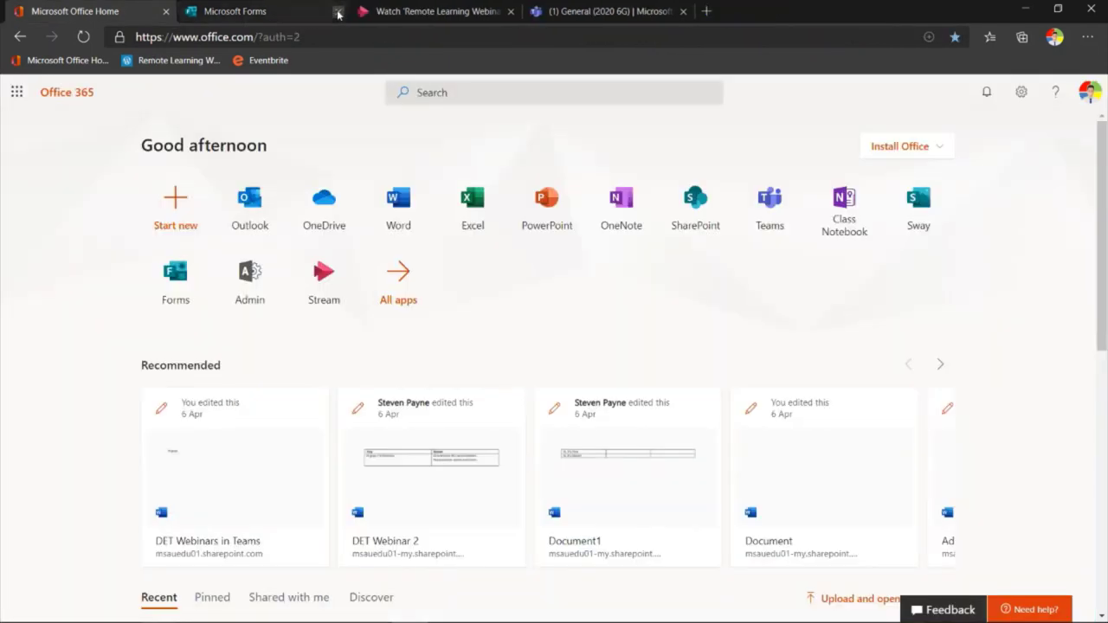
click(289, 13)
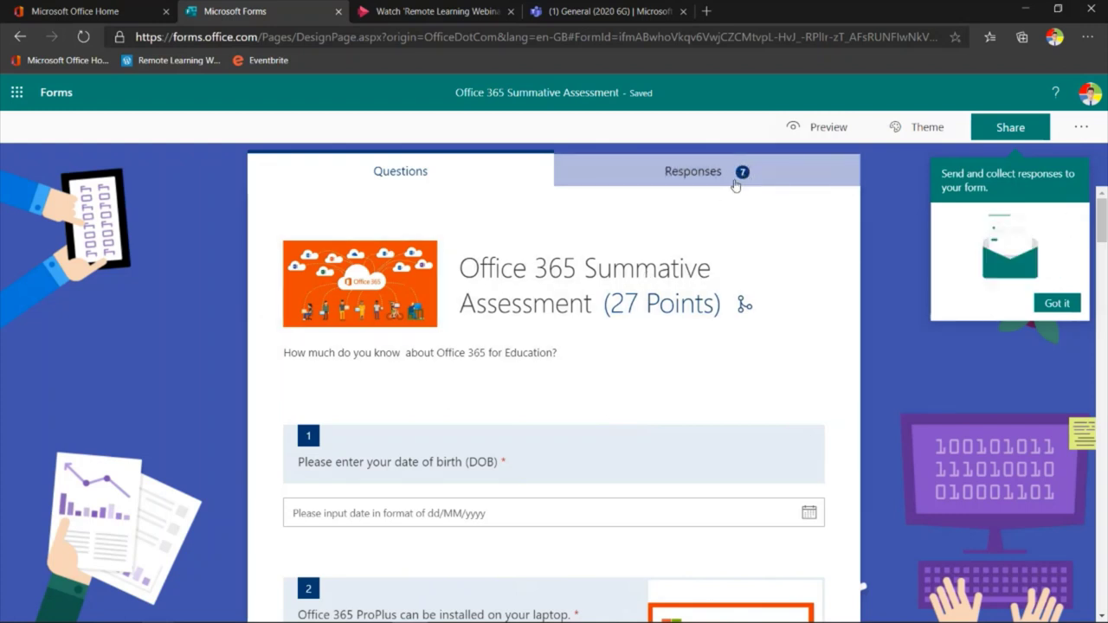
click(727, 176)
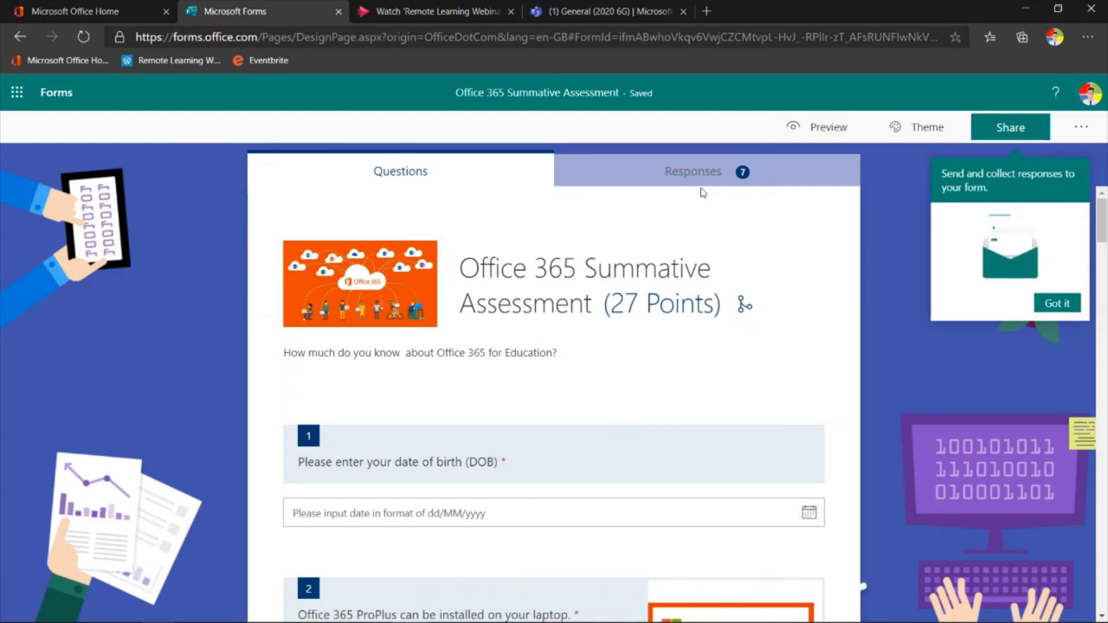
click(1073, 305)
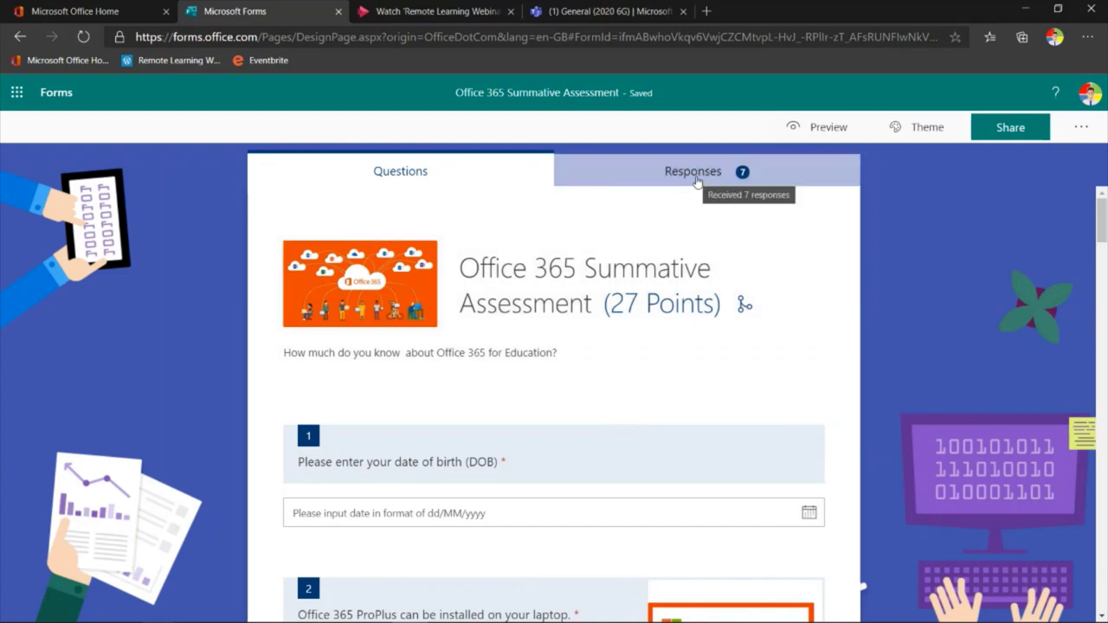
click(697, 178)
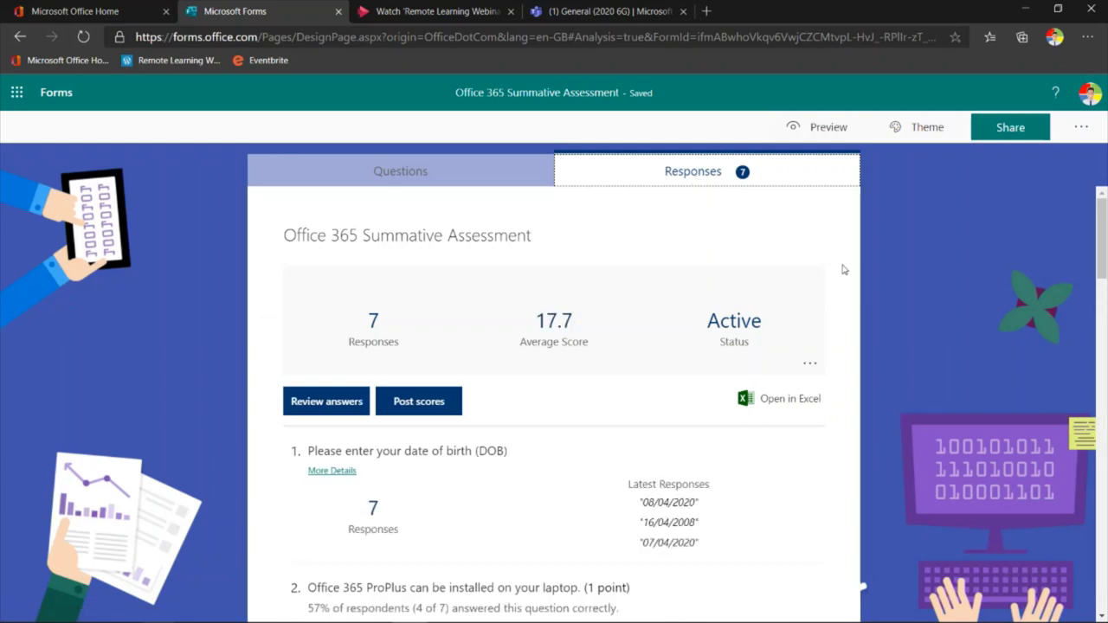
Examine the response summary and charts for the first questions of the Office 365 Summative Assessment
key(ctrl+minus)
key(ctrl+minus)
key(ctrl+minus)
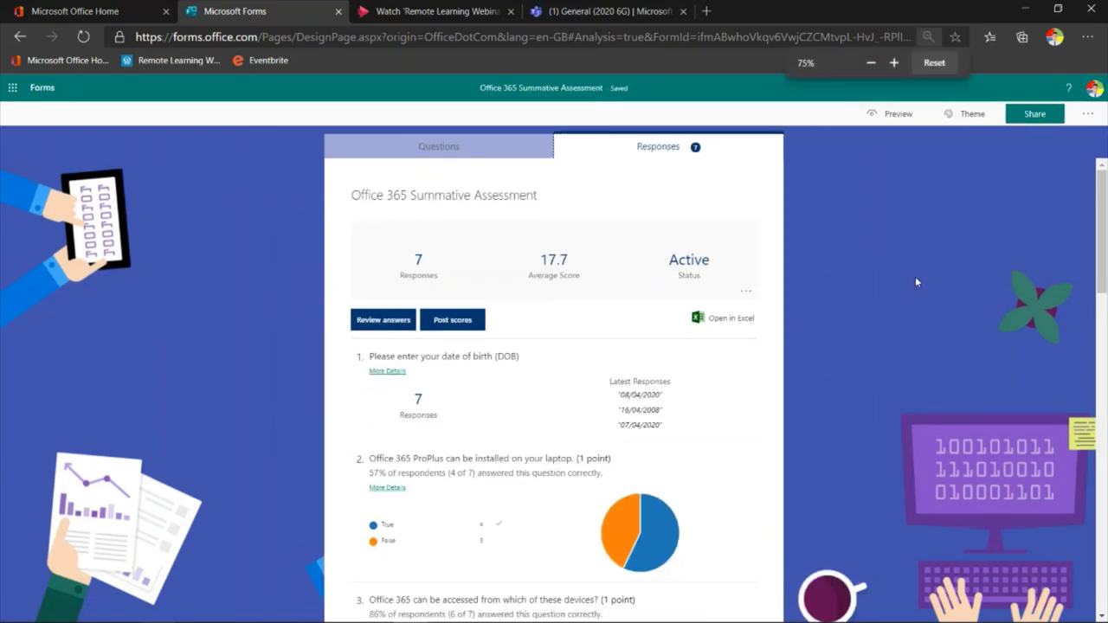
key(ctrl+minus)
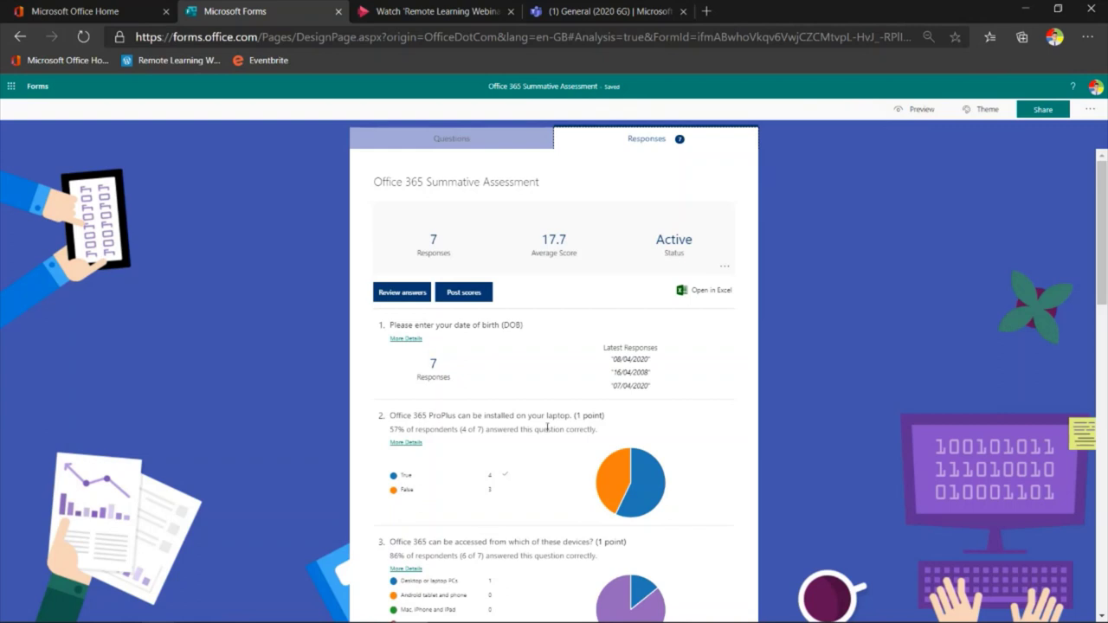
scroll(708, 409, down, 1)
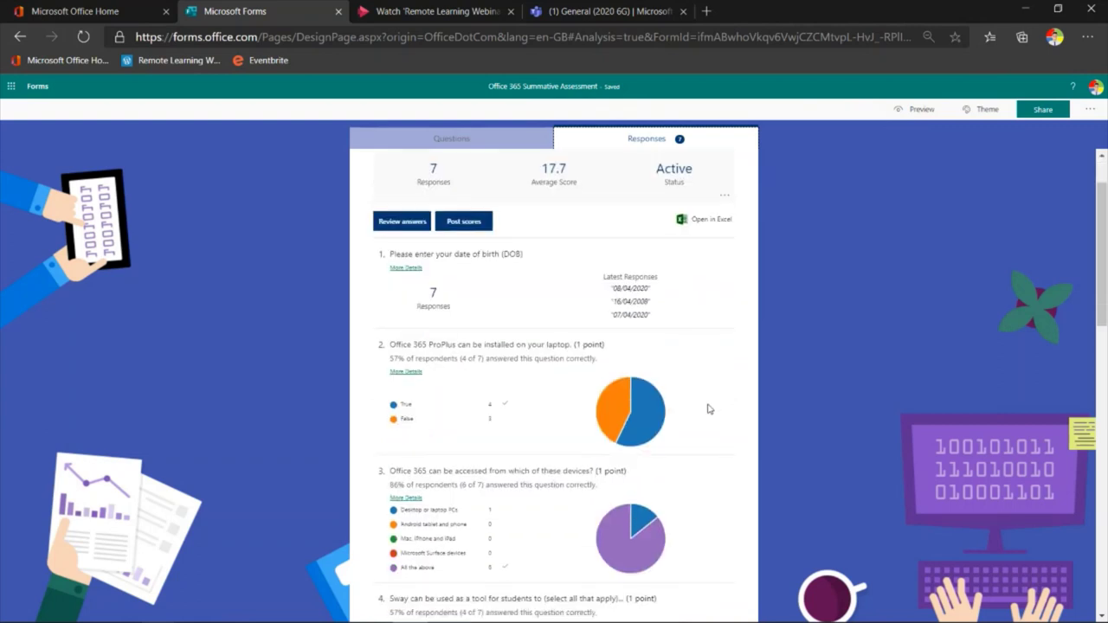
scroll(708, 408, down, 1)
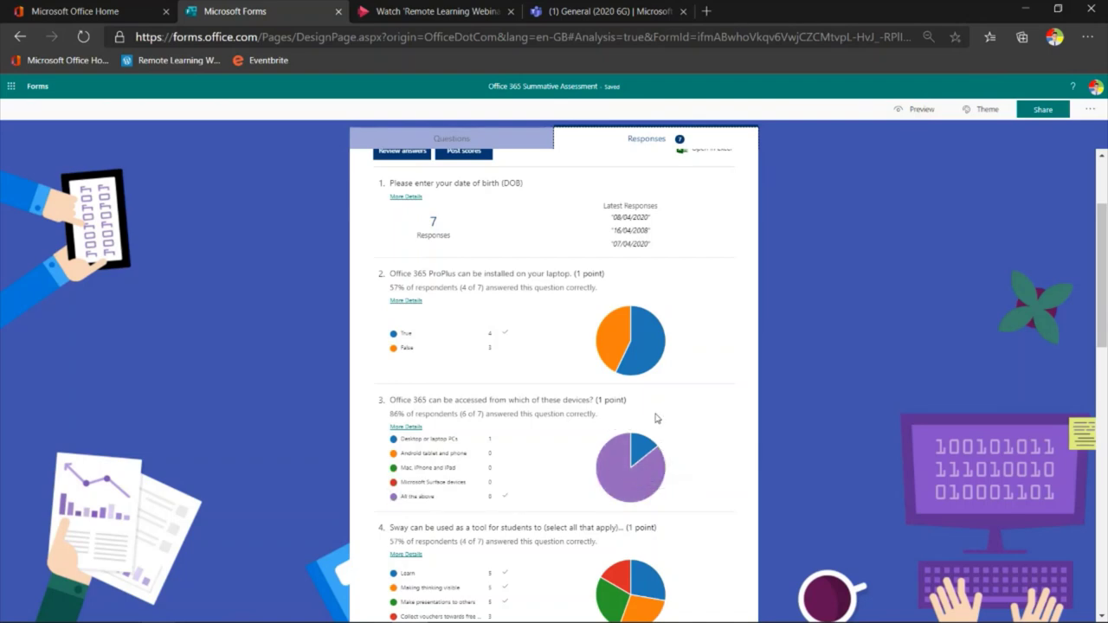
scroll(606, 467, down, 3)
scroll(655, 419, down, 1)
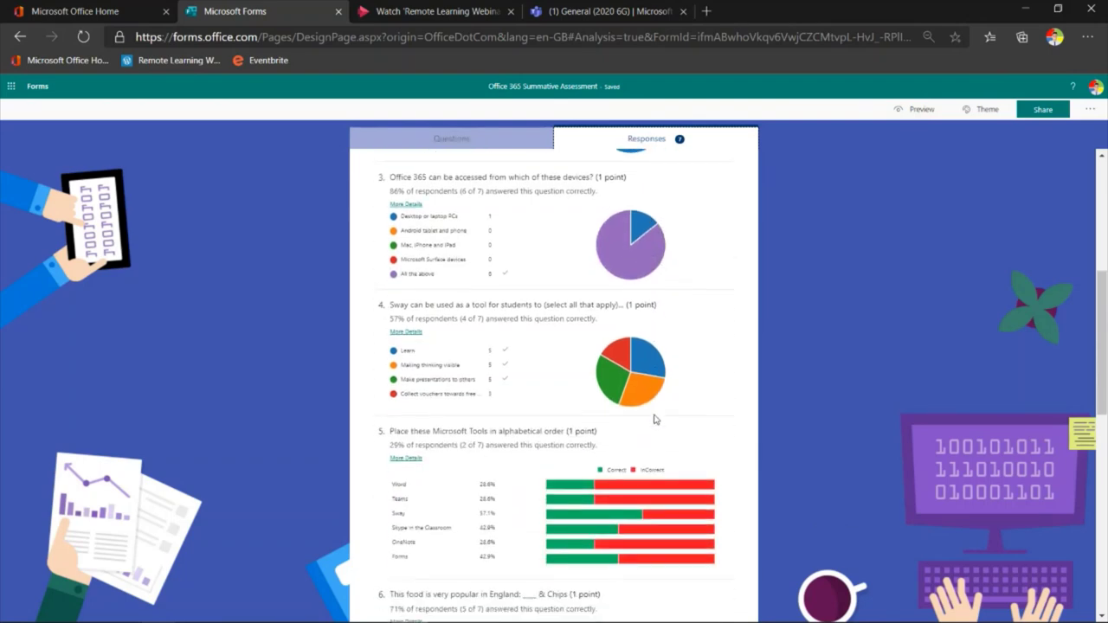
scroll(655, 419, up, 5)
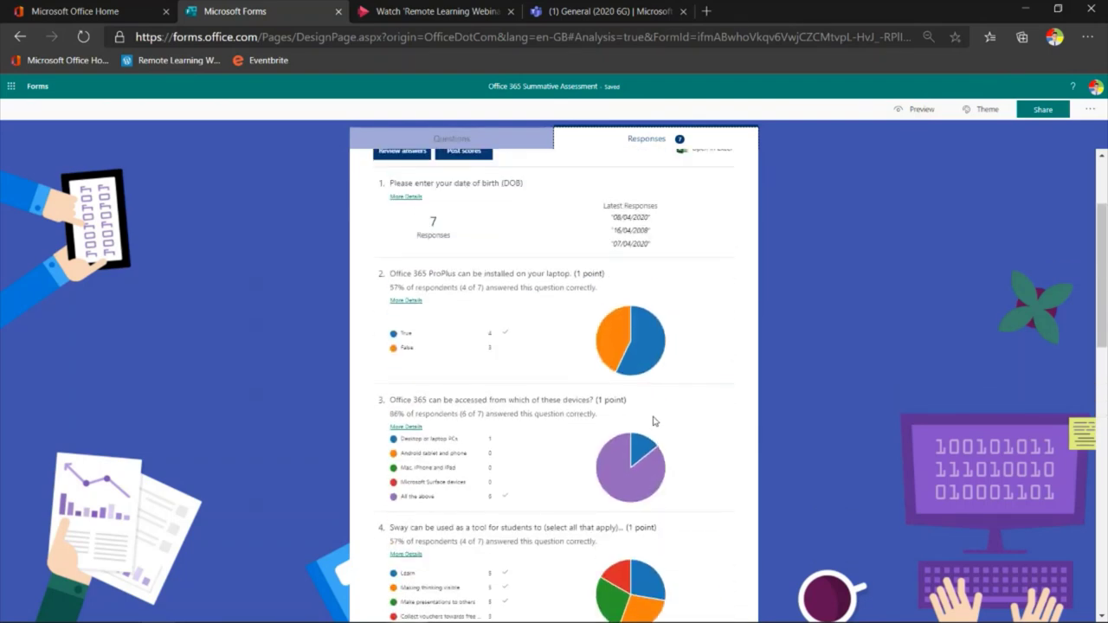
scroll(630, 419, down, 2)
scroll(570, 365, up, 5)
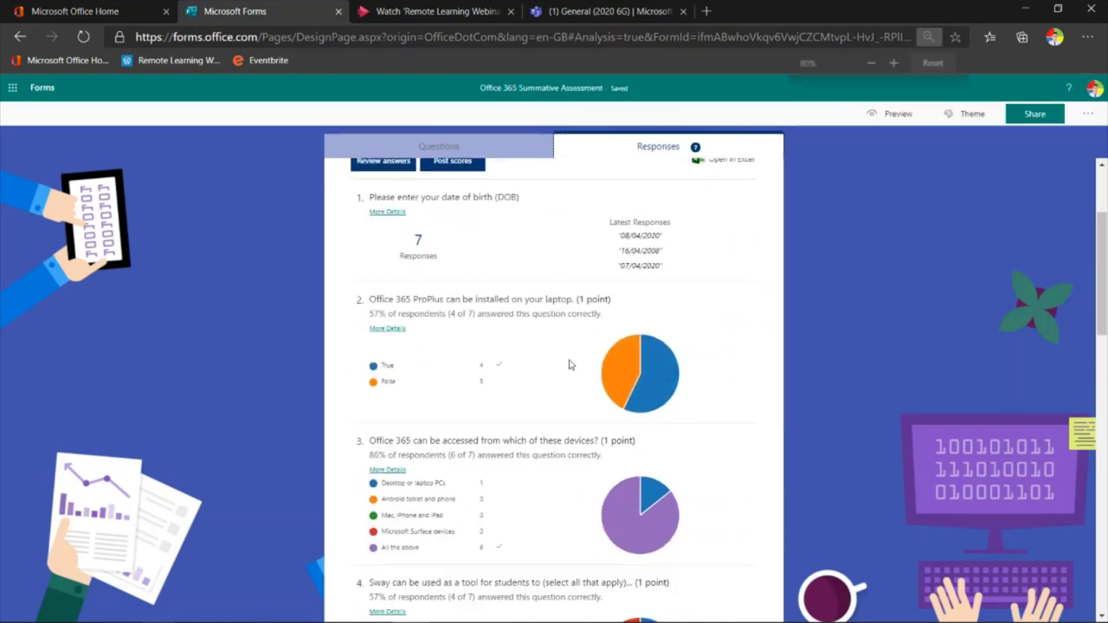
scroll(569, 364, down, 1)
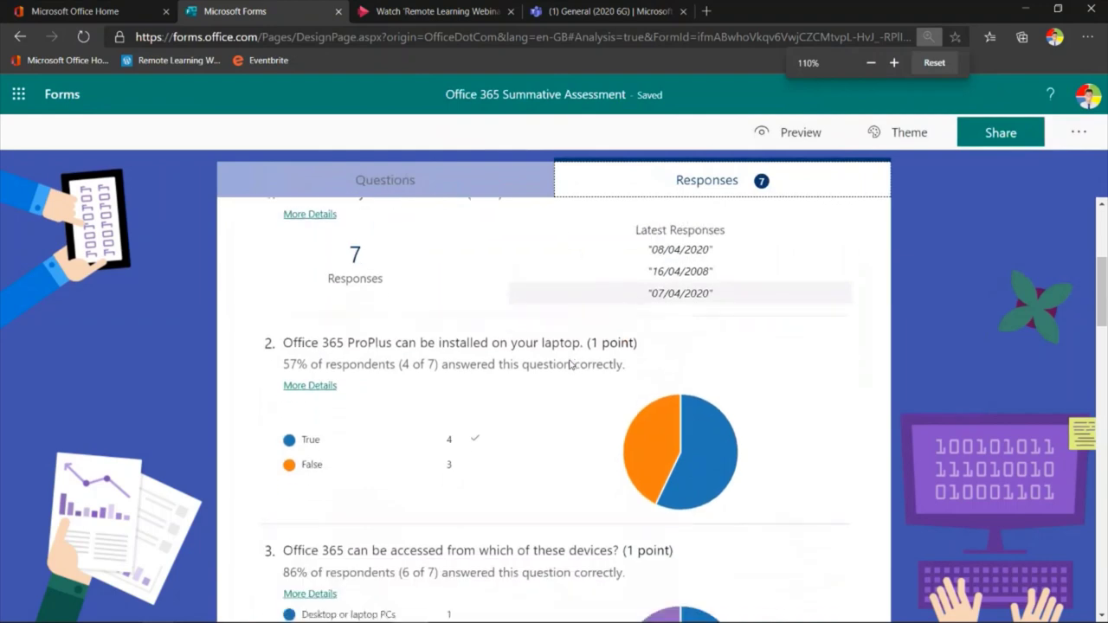
View the individual responses to question 2 on Office 365 ProPlus and question 4 on Sway, closing each details view
click(325, 390)
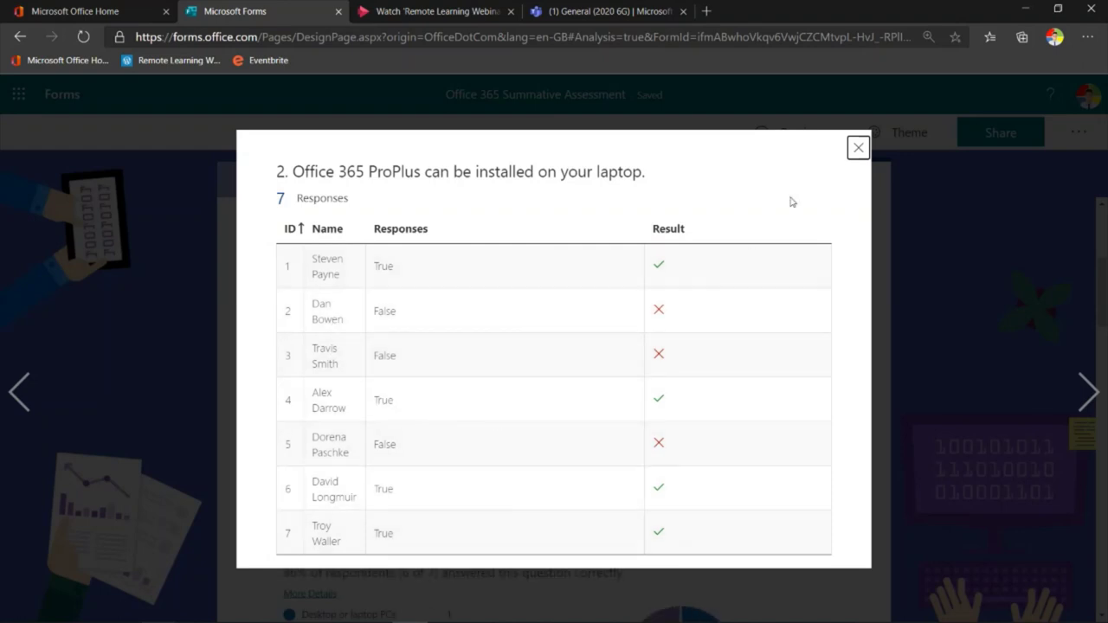
click(858, 148)
scroll(636, 258, down, 3)
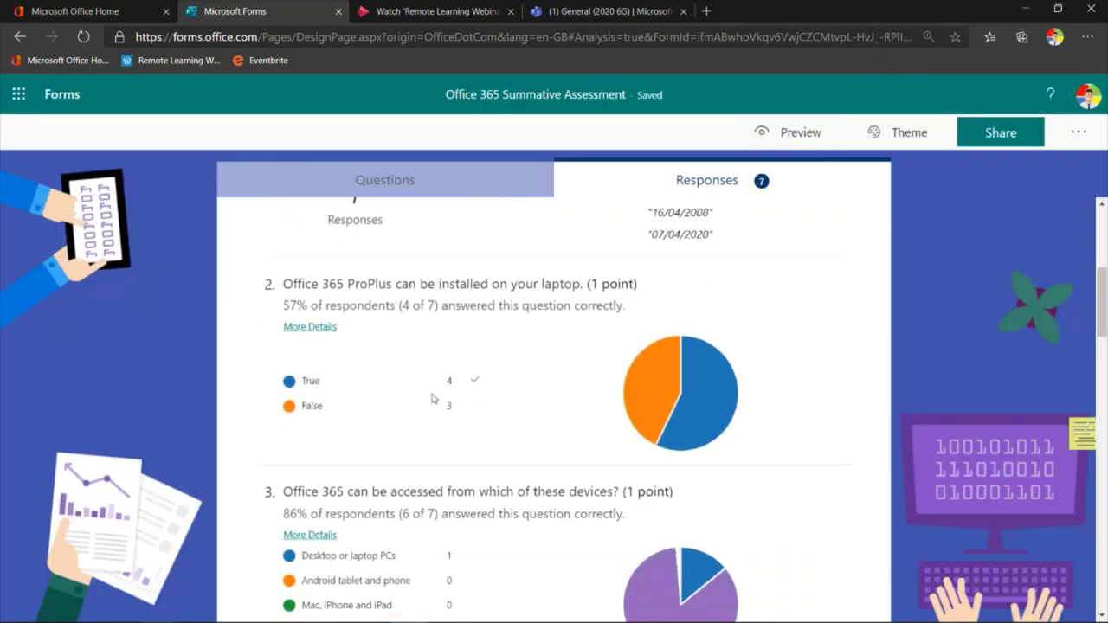
scroll(442, 402, down, 2)
scroll(441, 401, down, 1)
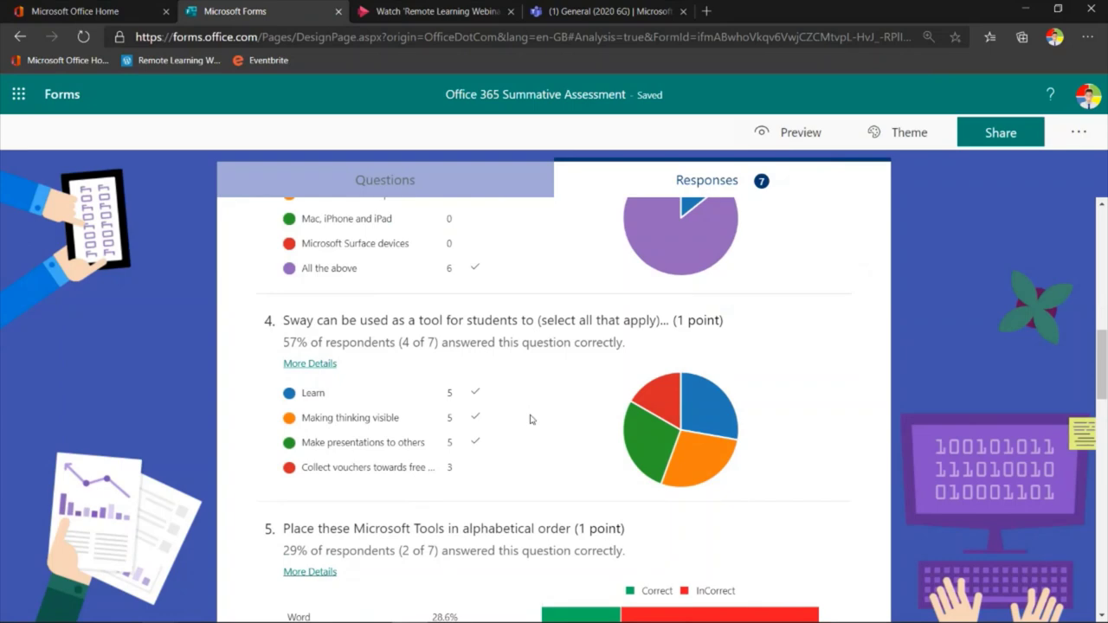
click(326, 367)
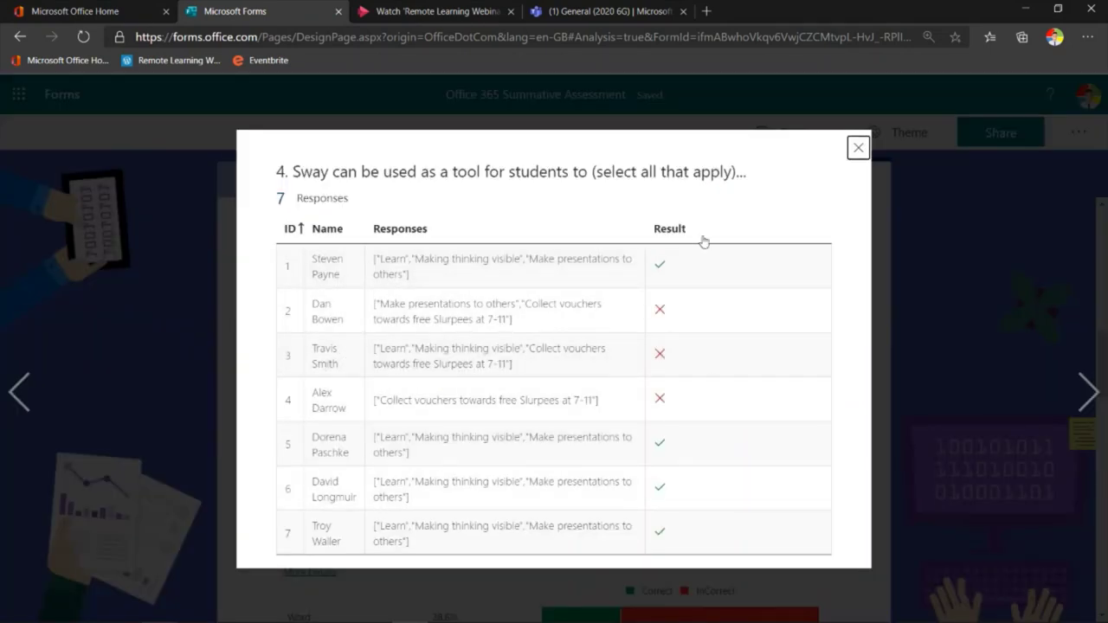
click(858, 148)
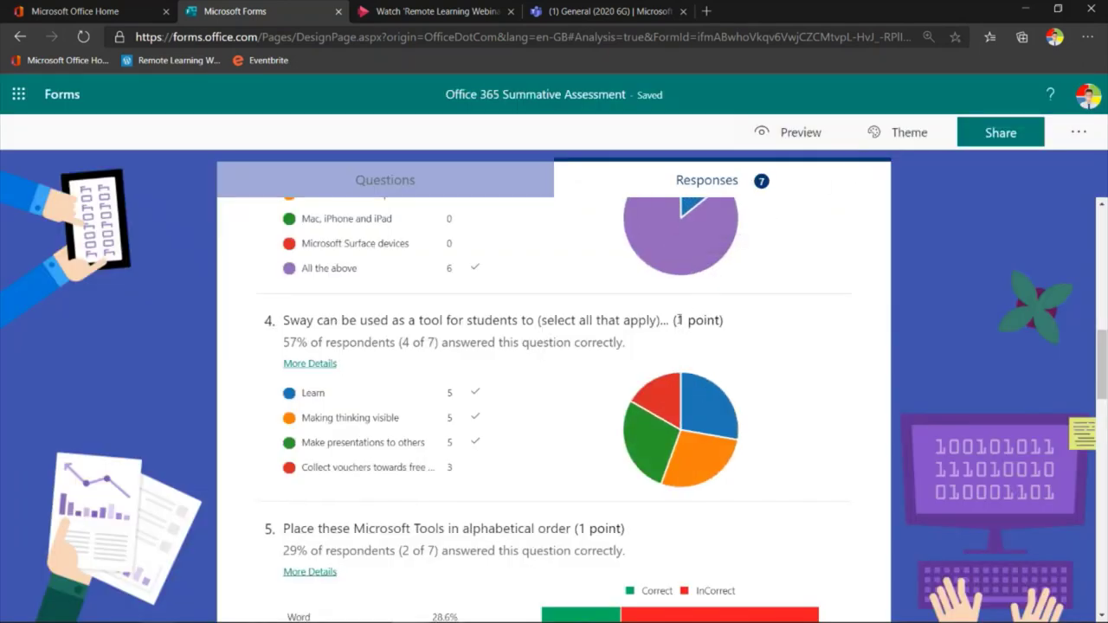
Start reviewing the assessment answers by person and view the list of respondents, keeping the first respondent selected
scroll(679, 320, up, 10)
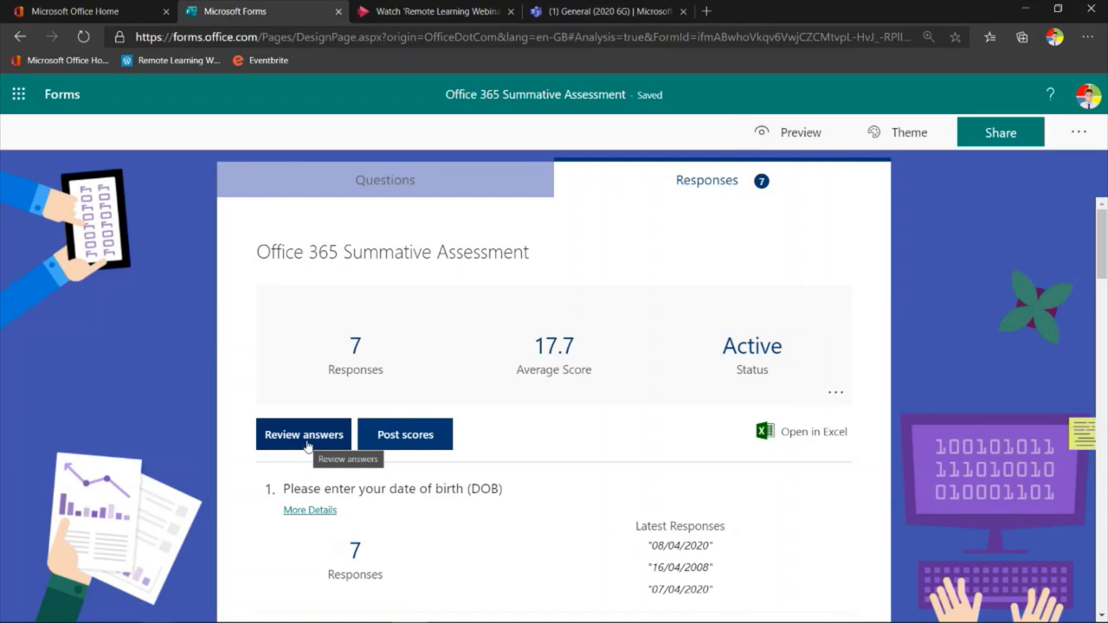
click(305, 436)
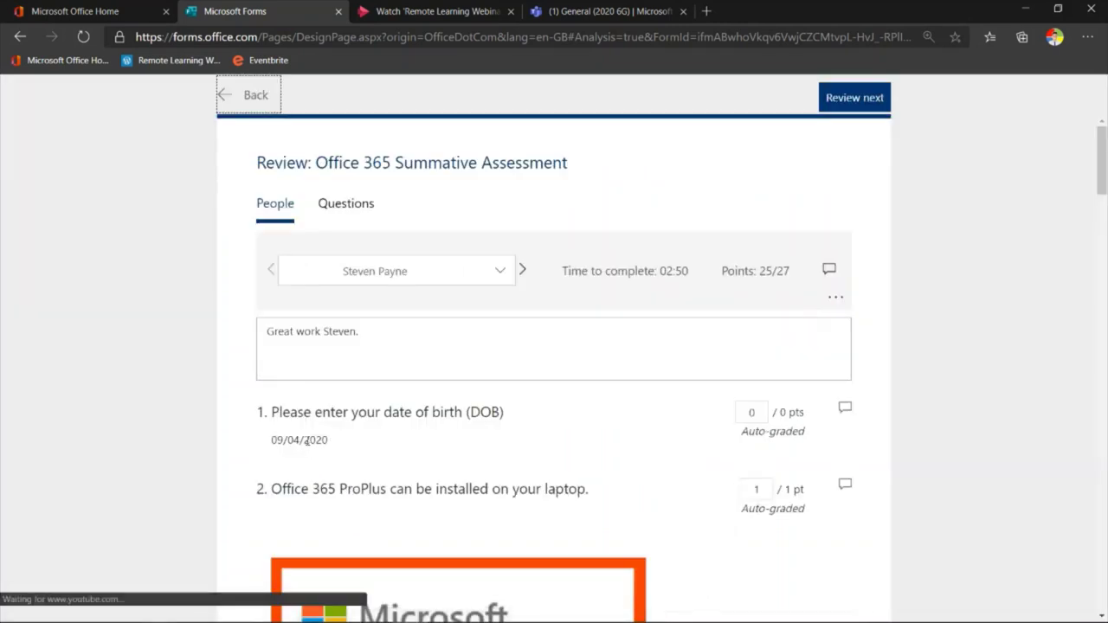
click(499, 274)
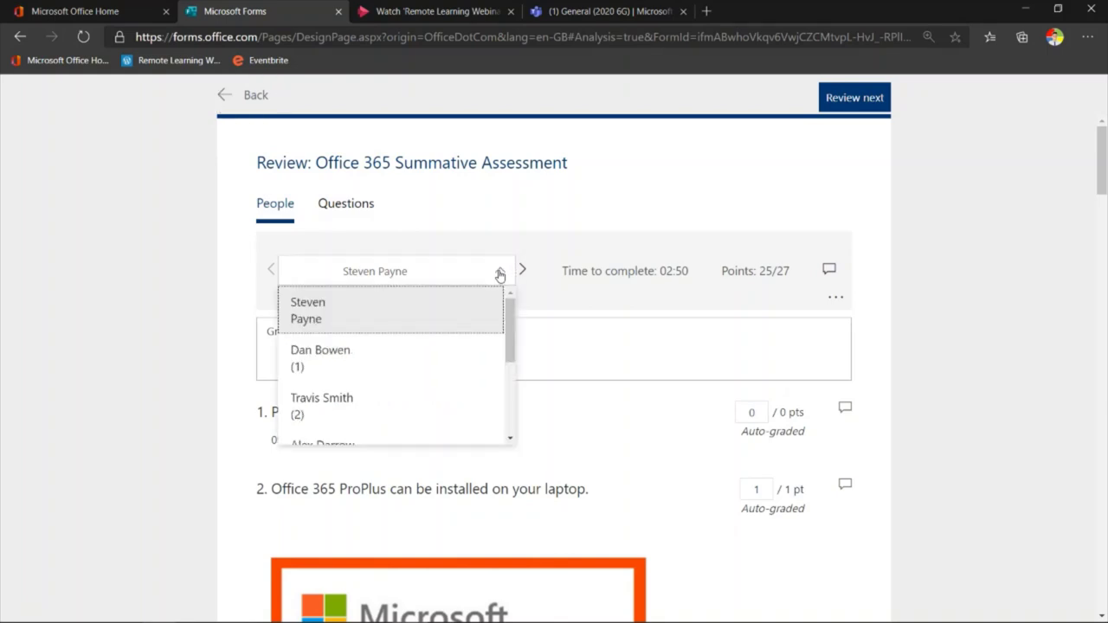
click(502, 272)
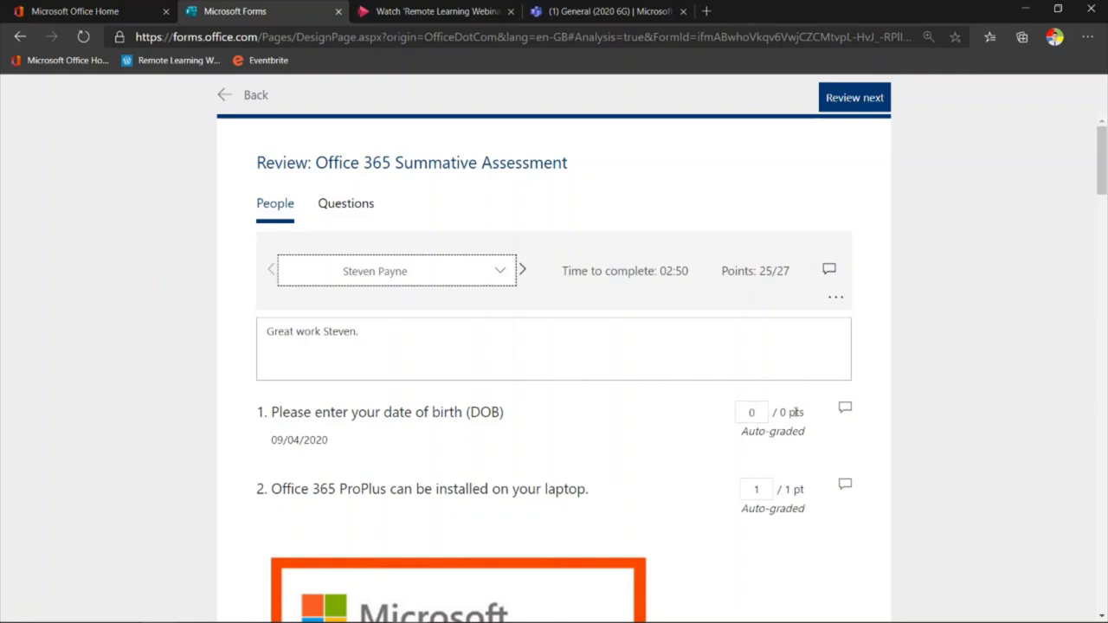
Set the first respondent's score for question 7 to 4 points and open the feedback field for that answer
scroll(757, 452, down, 1)
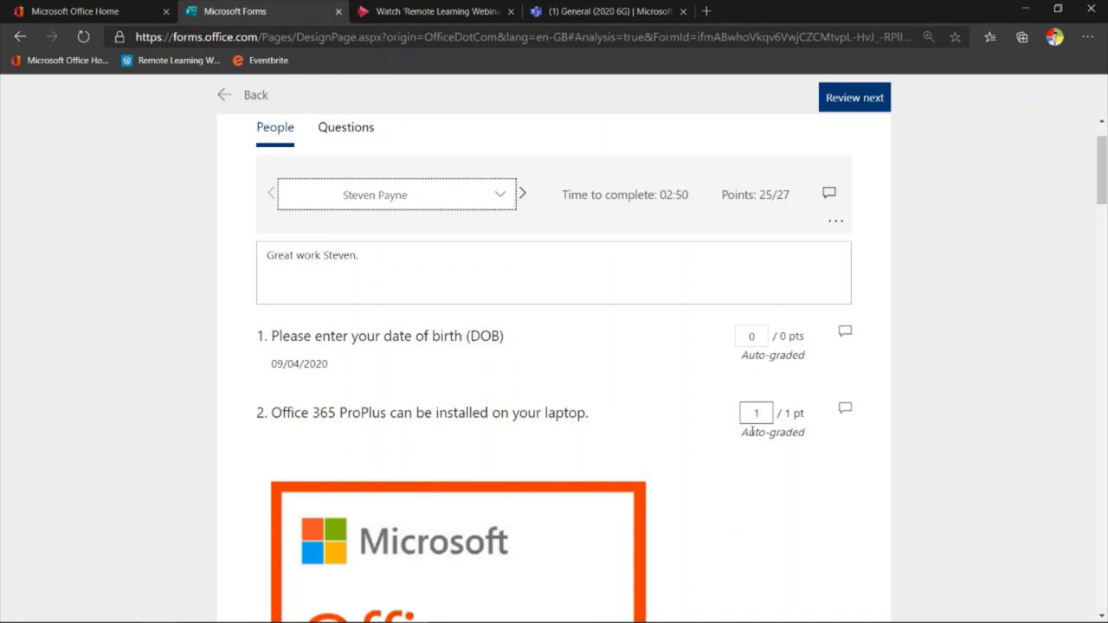
scroll(753, 443, down, 7)
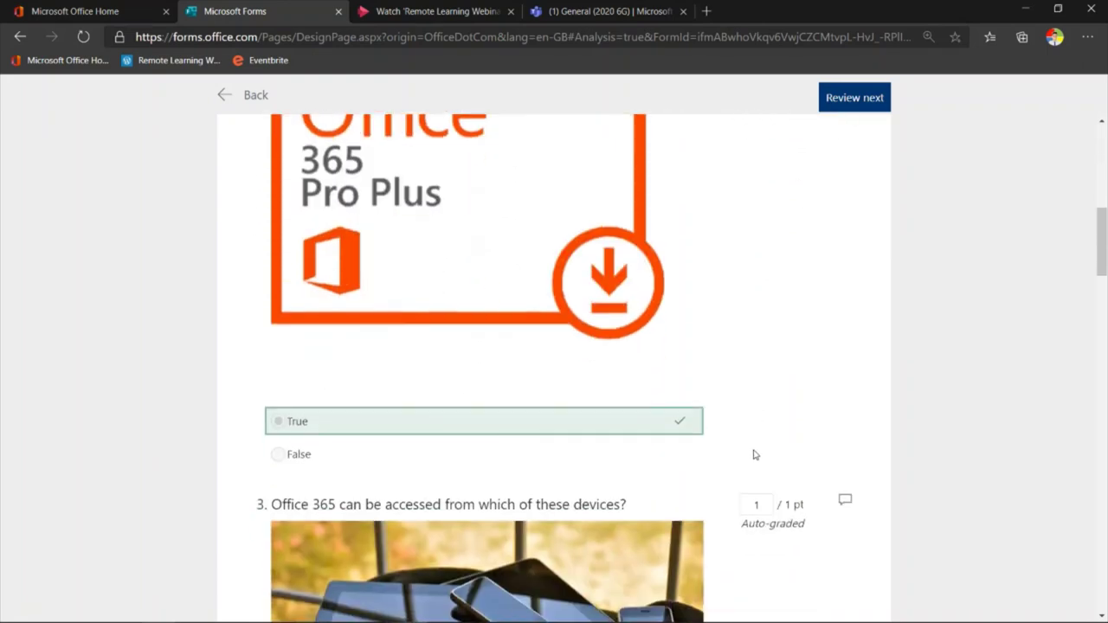
scroll(753, 455, down, 2)
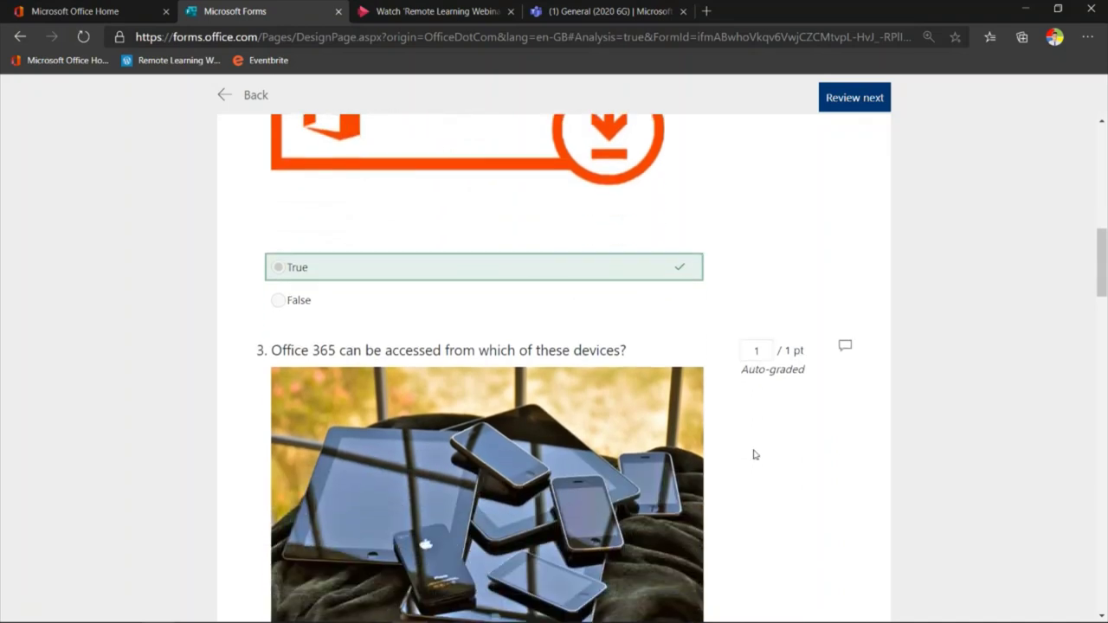
scroll(753, 454, down, 7)
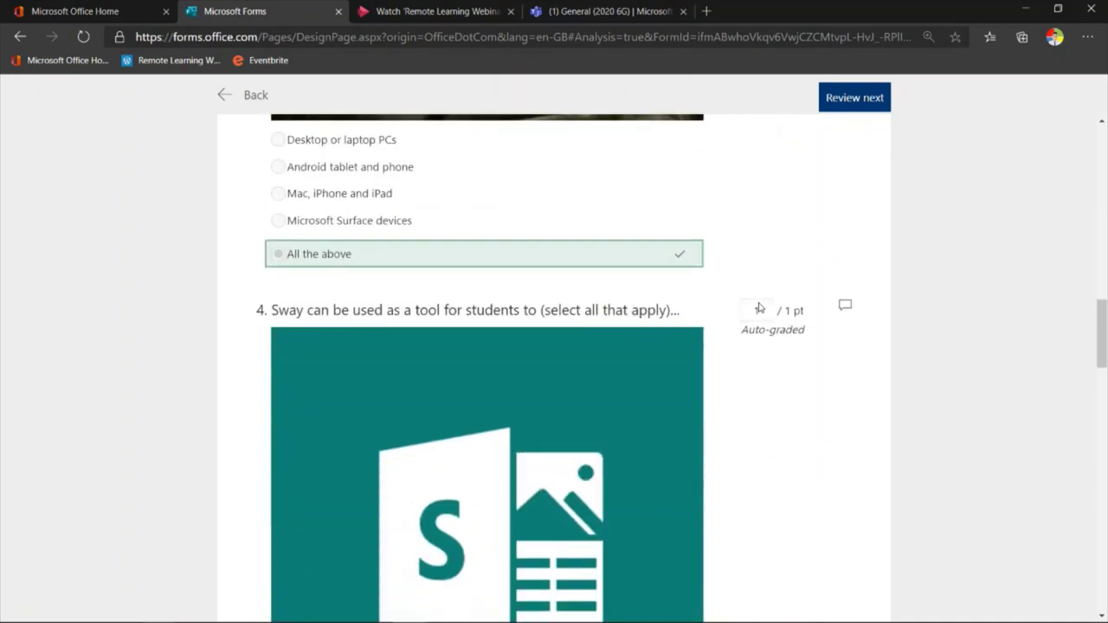
scroll(759, 309, down, 6)
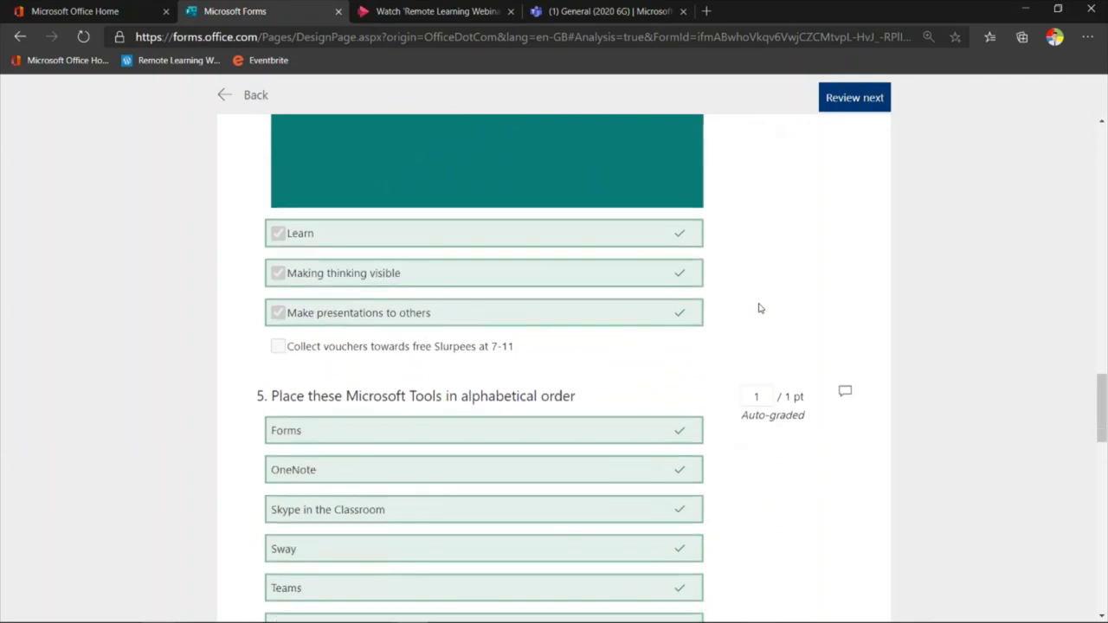
scroll(759, 308, down, 6)
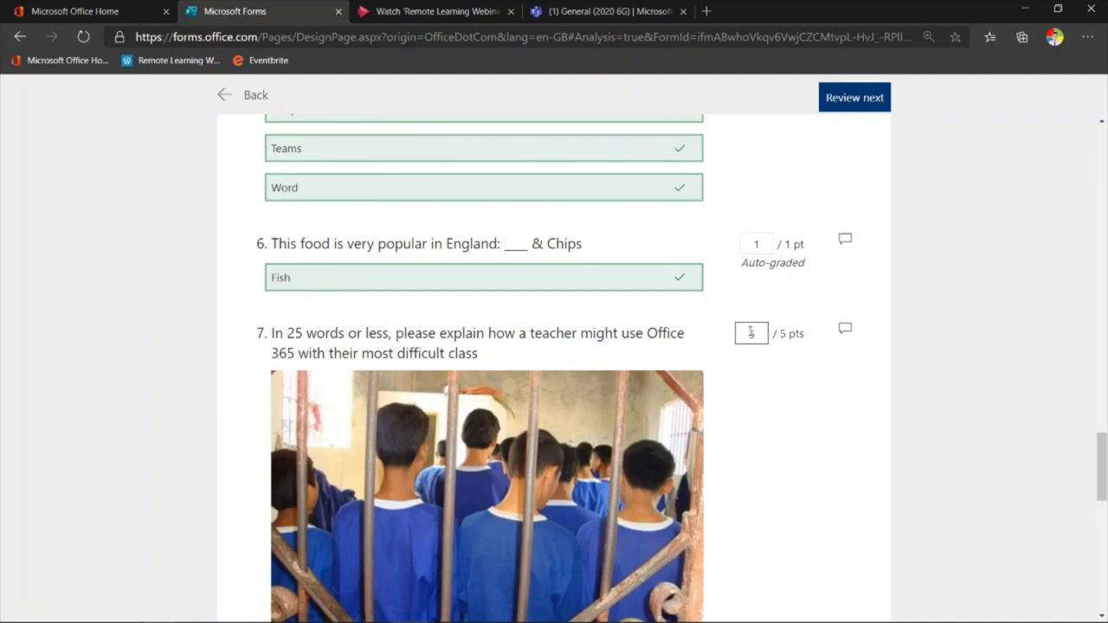
double_click(750, 333)
key(BackSpace)
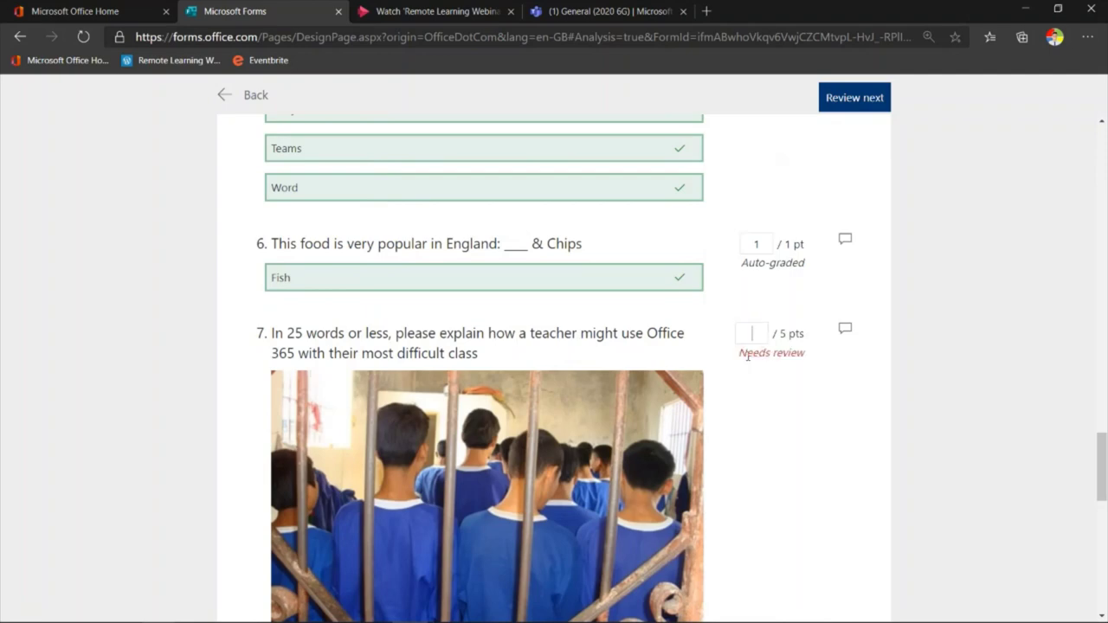
scroll(456, 469, down, 2)
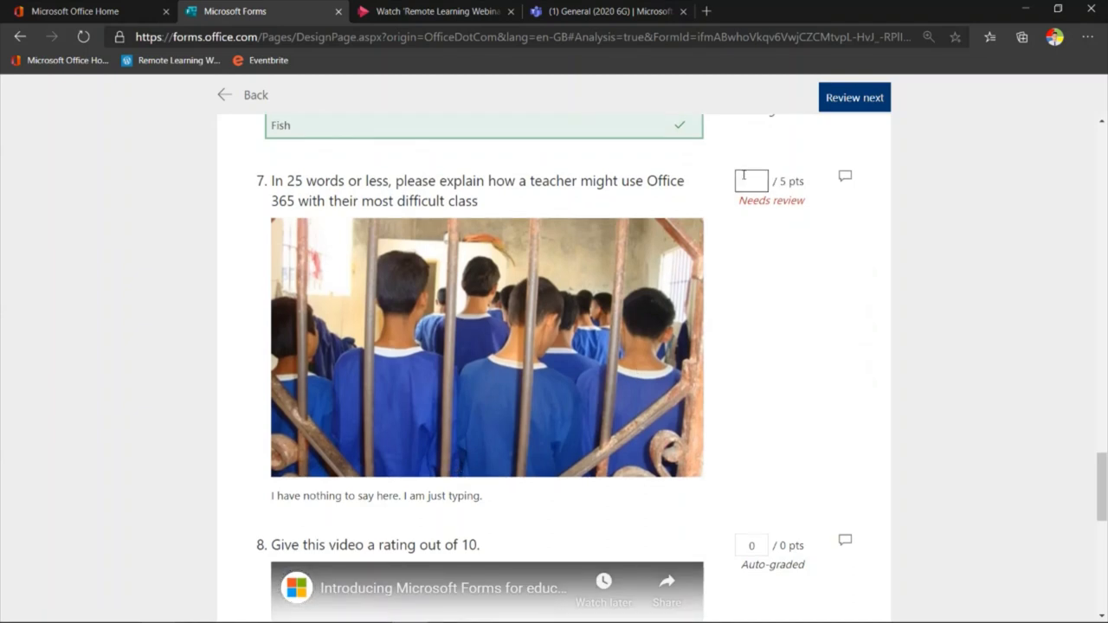
text(4)
click(844, 177)
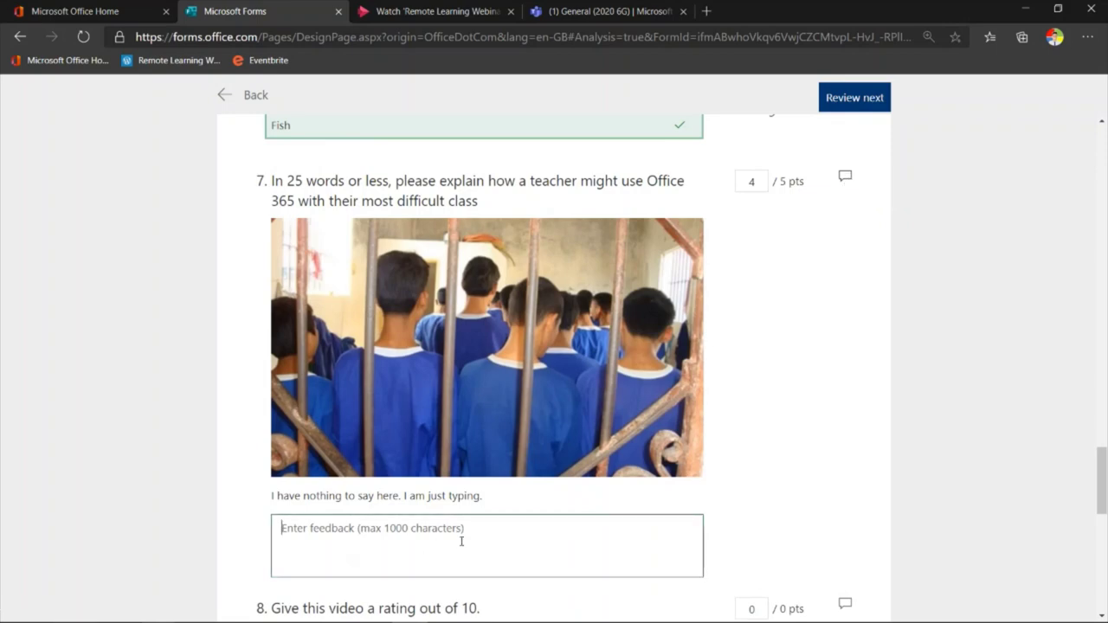
Examine the first respondent's answers and auto-graded marks for the questions around question 7
scroll(715, 390, up, 4)
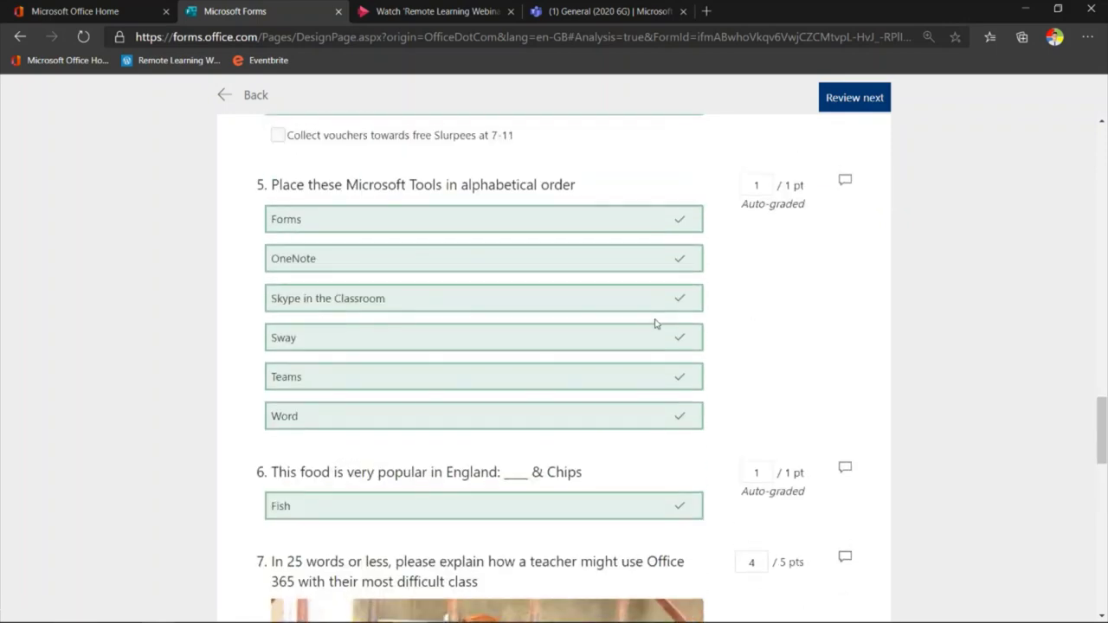
scroll(656, 323, down, 3)
scroll(653, 318, down, 3)
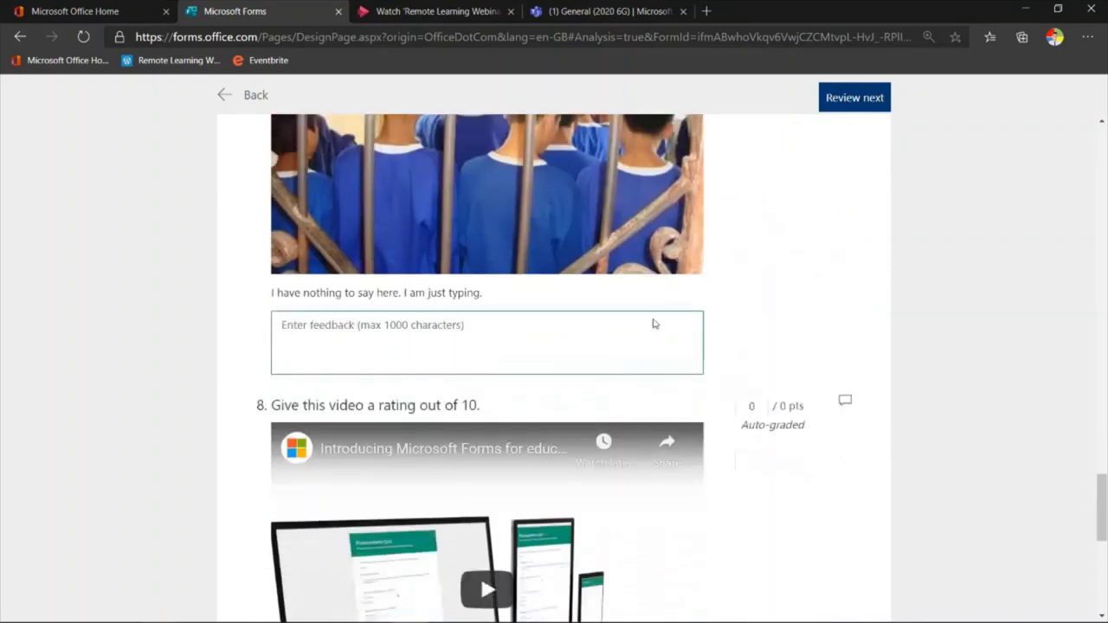
scroll(645, 358, down, 5)
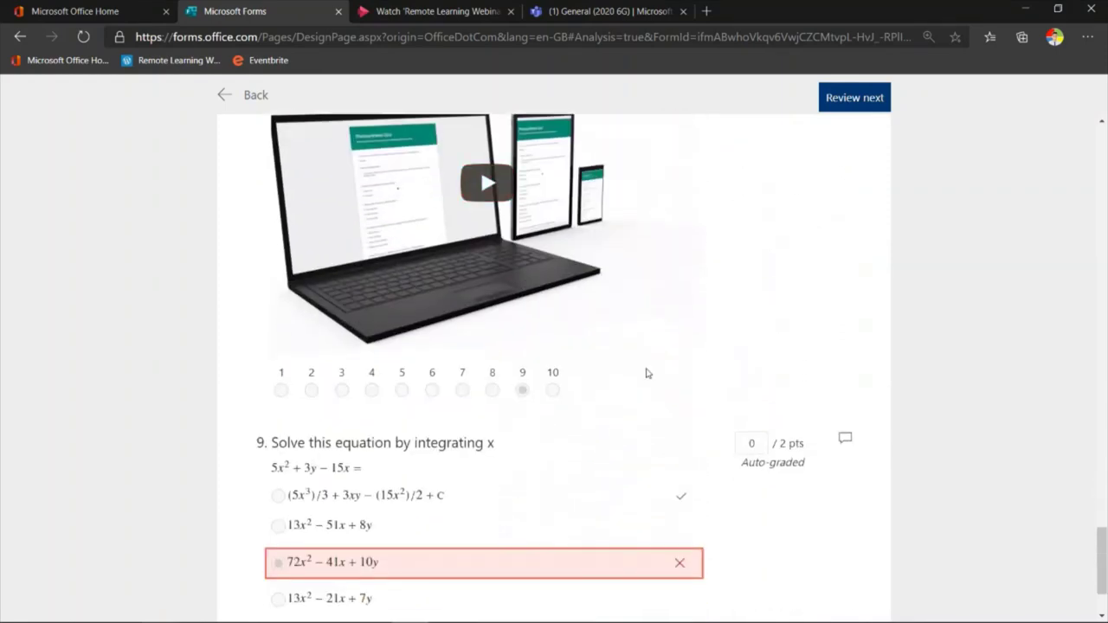
scroll(646, 373, up, 5)
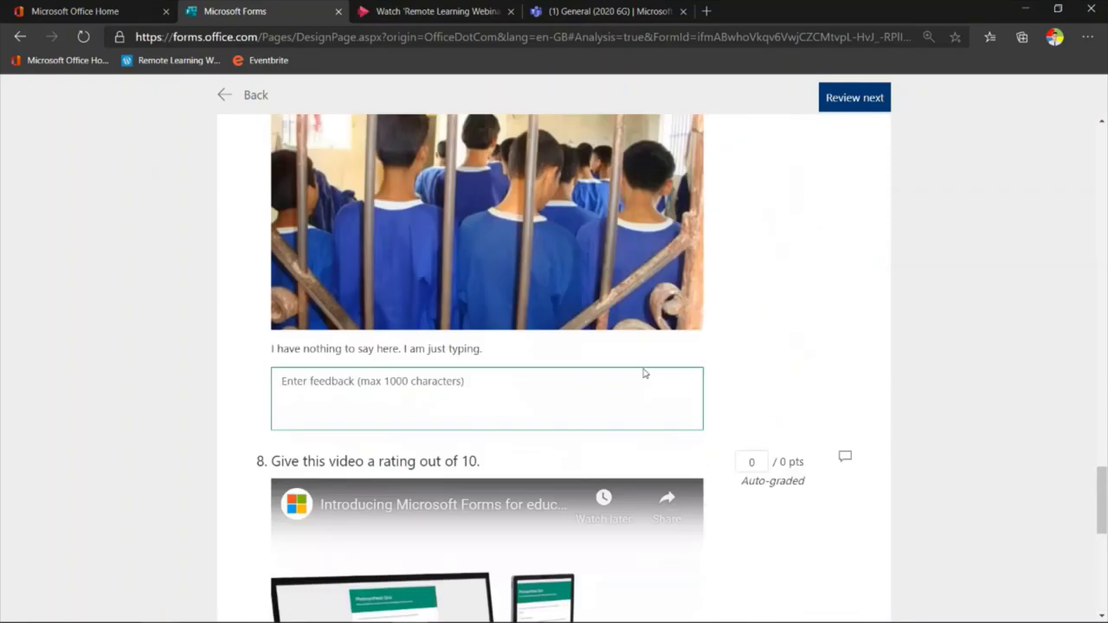
scroll(645, 372, up, 10)
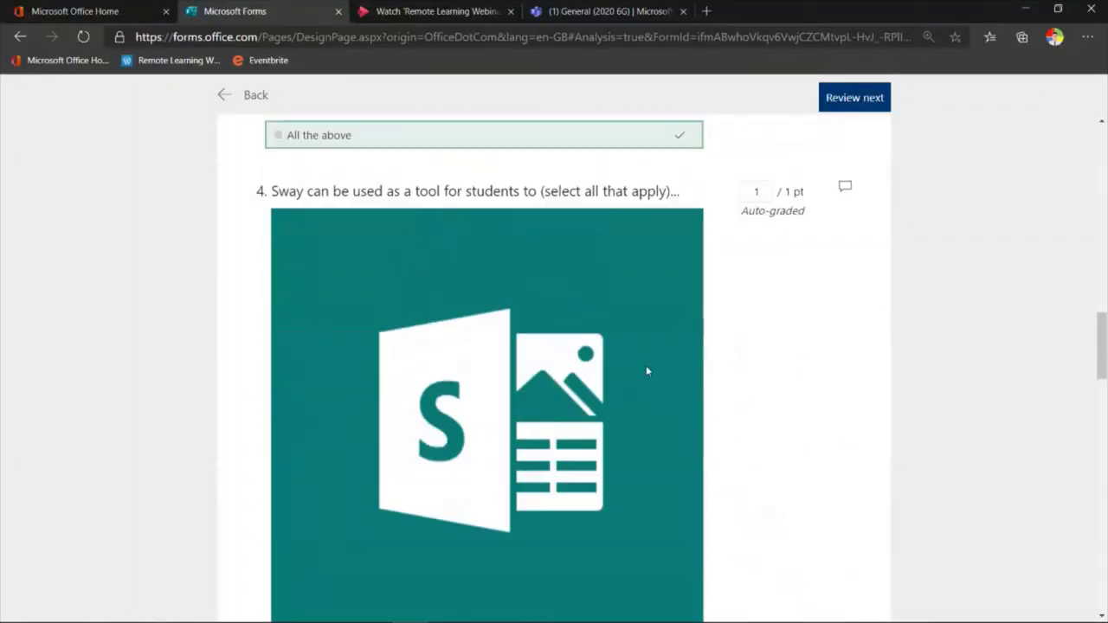
scroll(647, 371, down, 7)
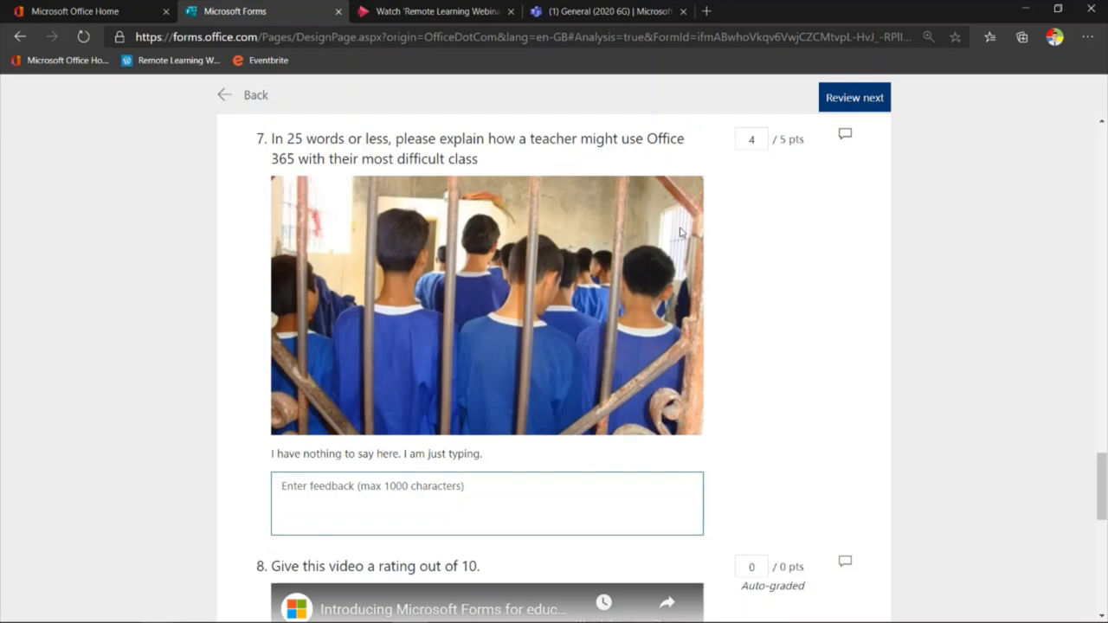
scroll(684, 229, up, 1)
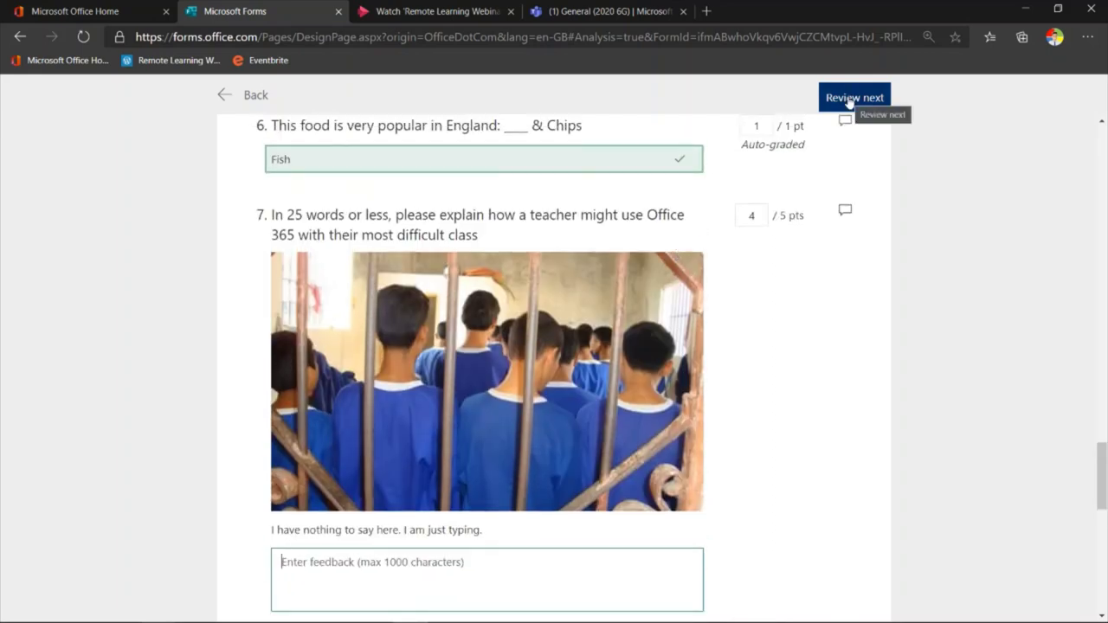
Go to the next response needing review and give its question 7 answer 2 points
click(849, 99)
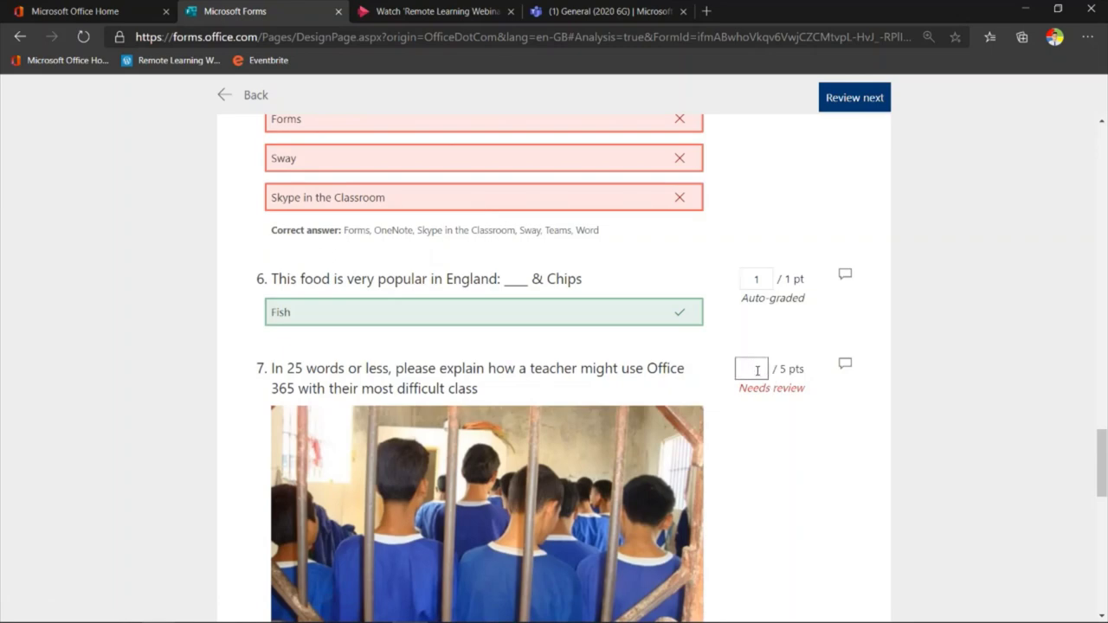
scroll(724, 385, down, 3)
scroll(724, 385, up, 2)
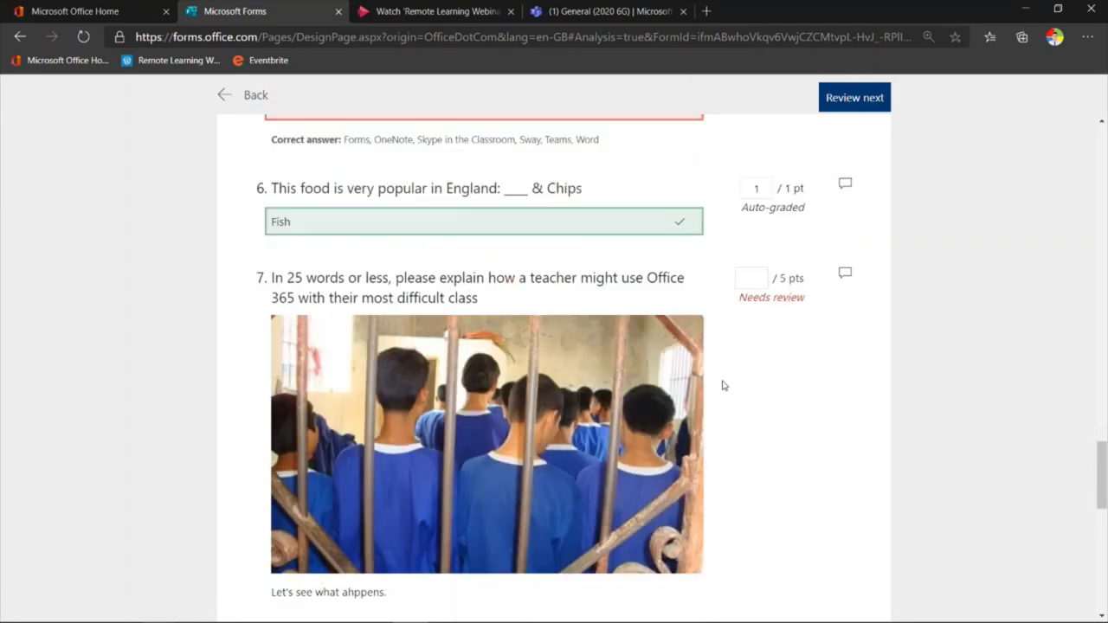
click(753, 296)
text(2)
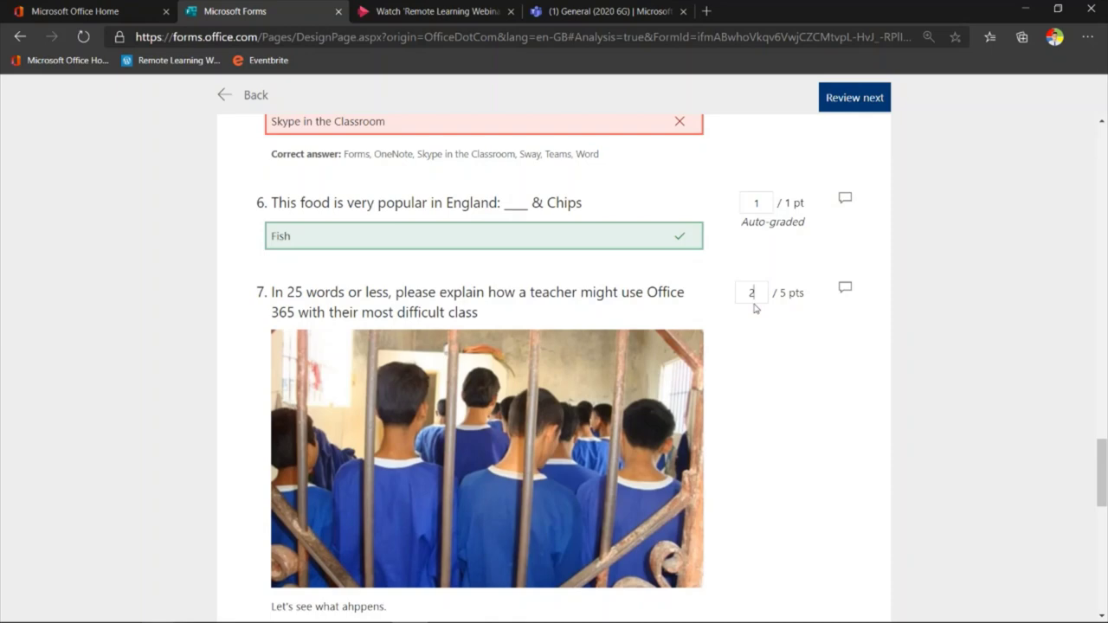
Go to the next item needing review, score the question 10 spreadsheet upload 10 points, and return to the response summary
click(867, 99)
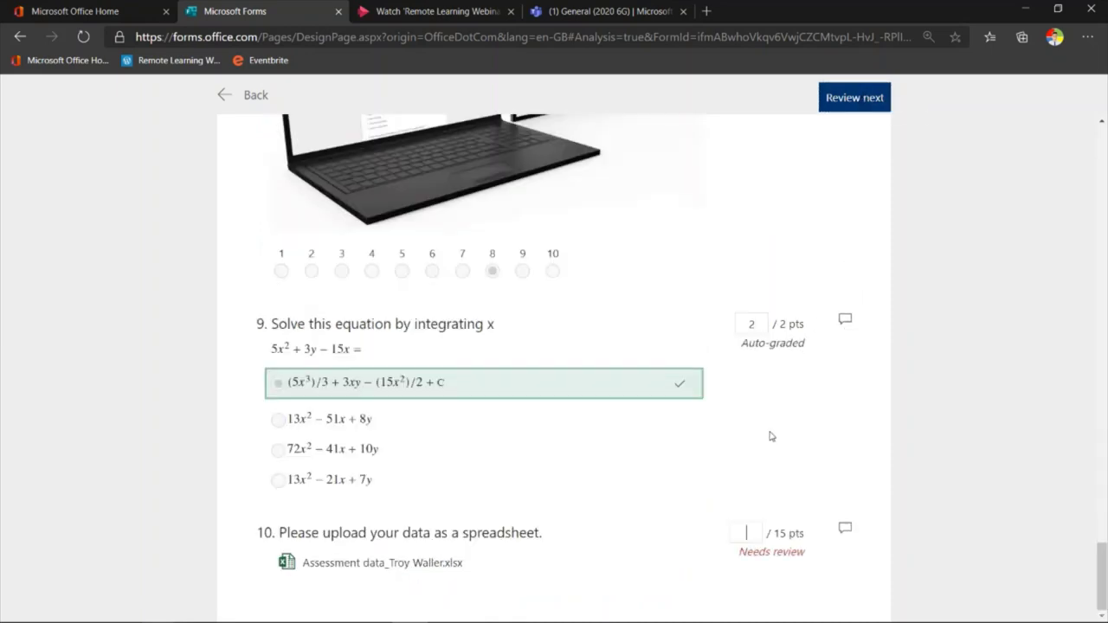
scroll(792, 397, up, 6)
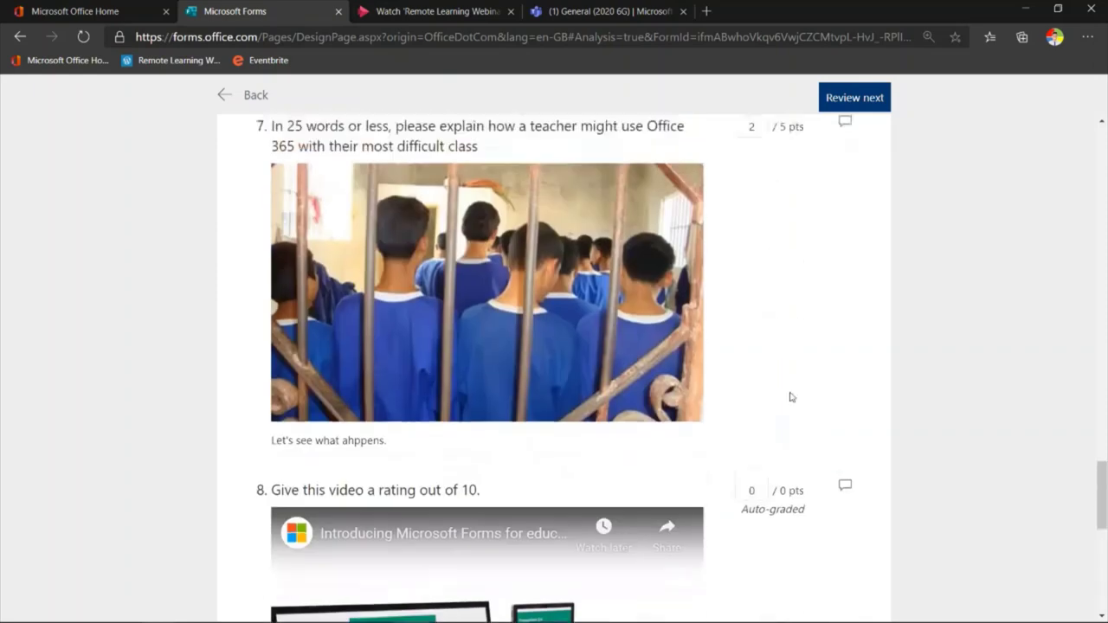
scroll(790, 397, up, 2)
scroll(788, 396, down, 10)
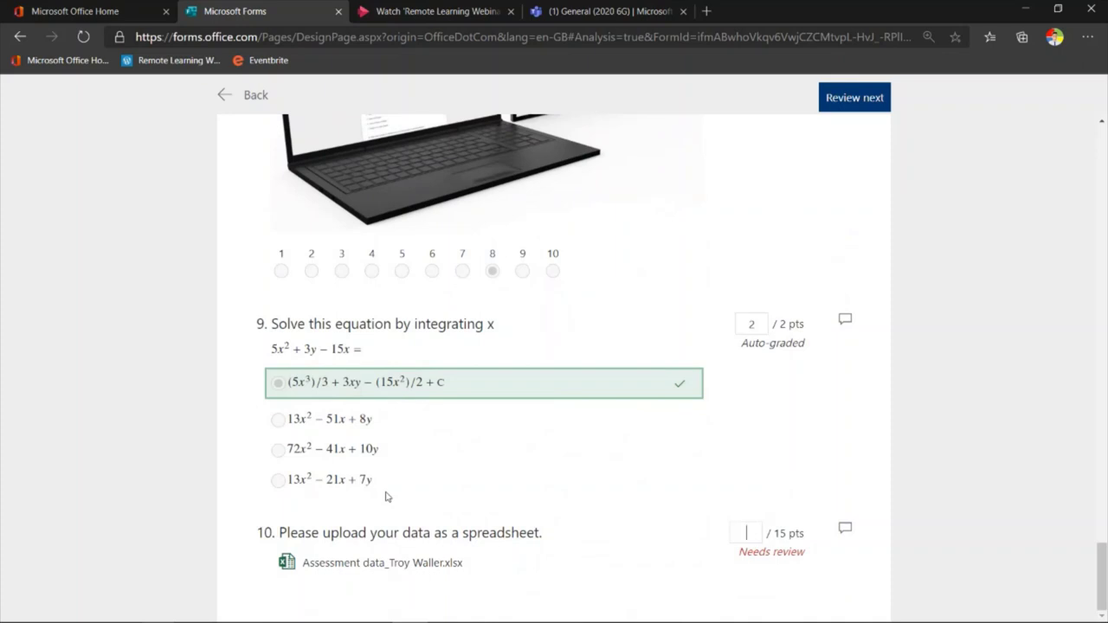
click(331, 565)
click(747, 533)
text(10)
click(855, 102)
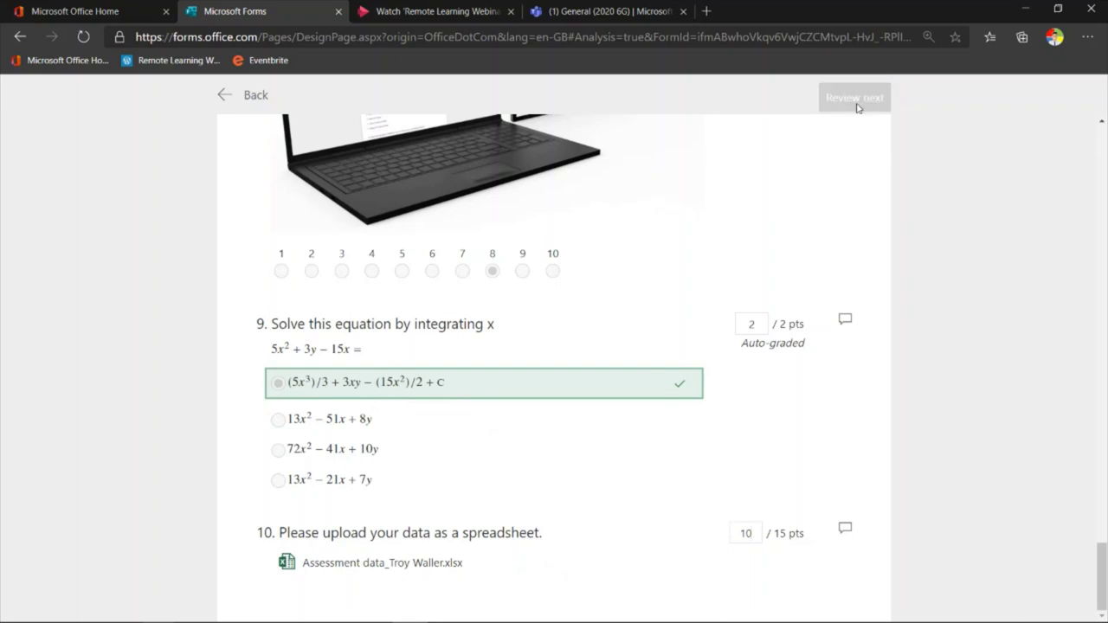
click(232, 97)
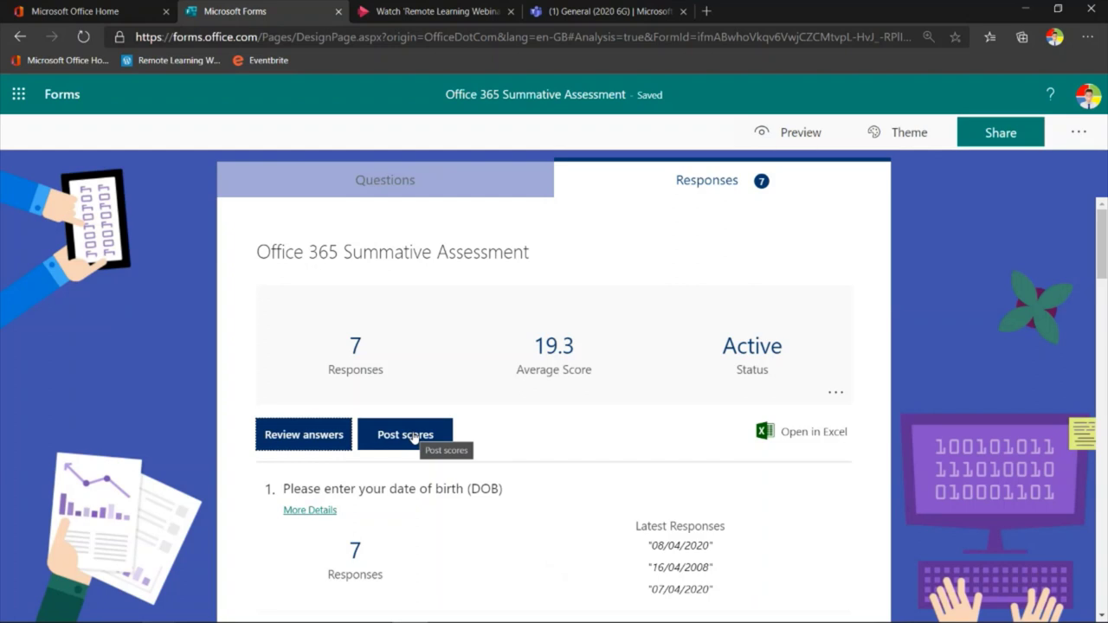
Export the assessment responses to Excel and open the downloaded workbook in a maximized window
click(803, 437)
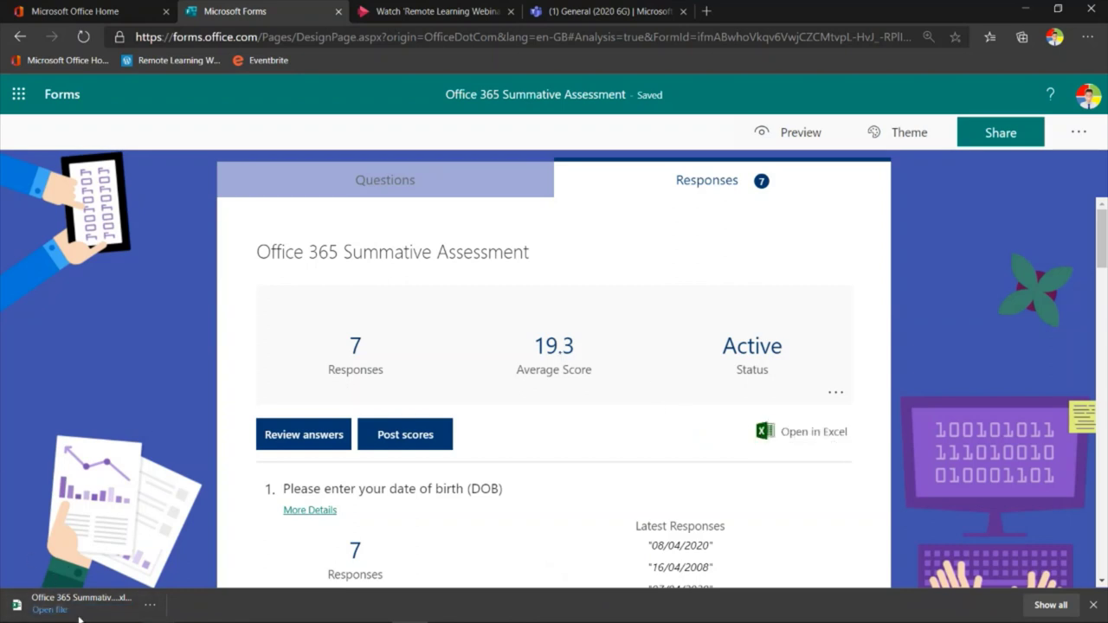
click(49, 610)
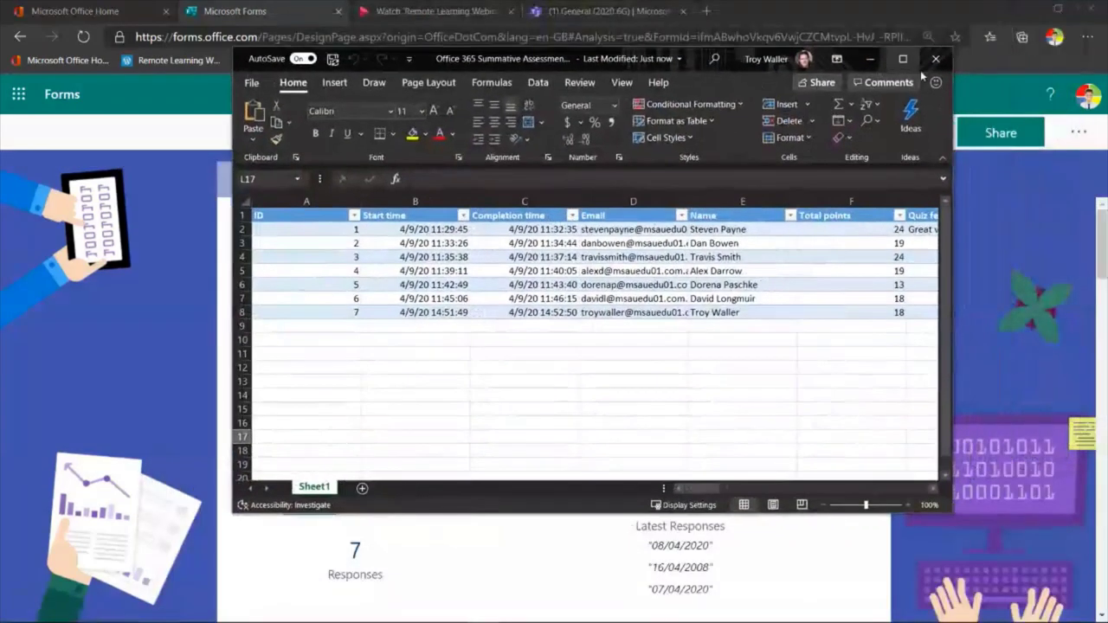
click(907, 55)
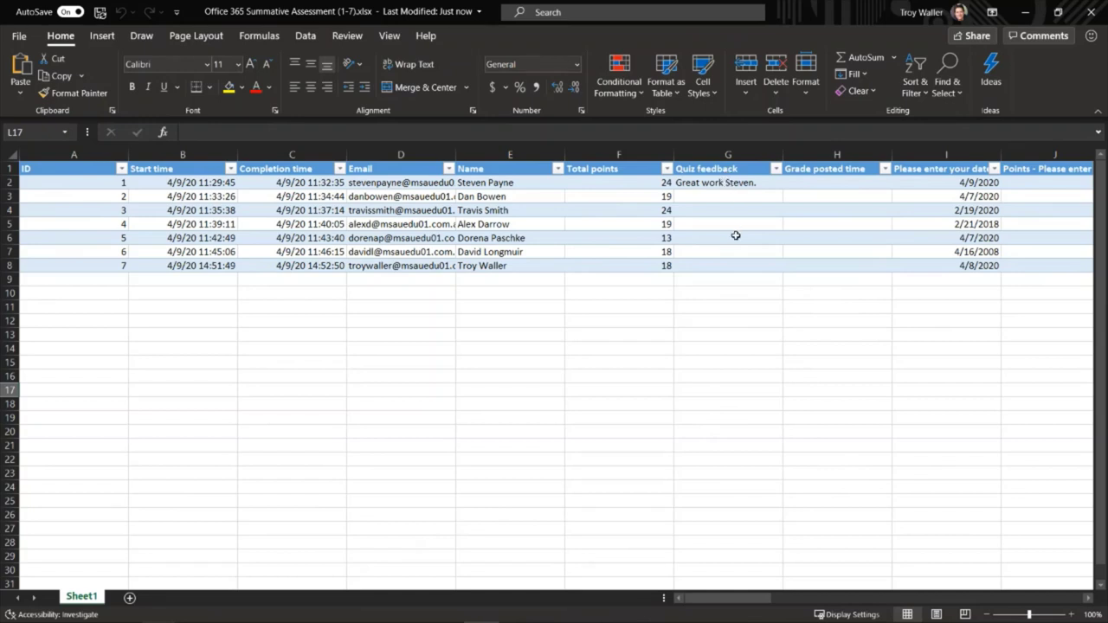
Examine the workbook's columns for respondents, total points, feedback and per-question answers, and close it to return to Forms
drag(738, 606, 735, 564)
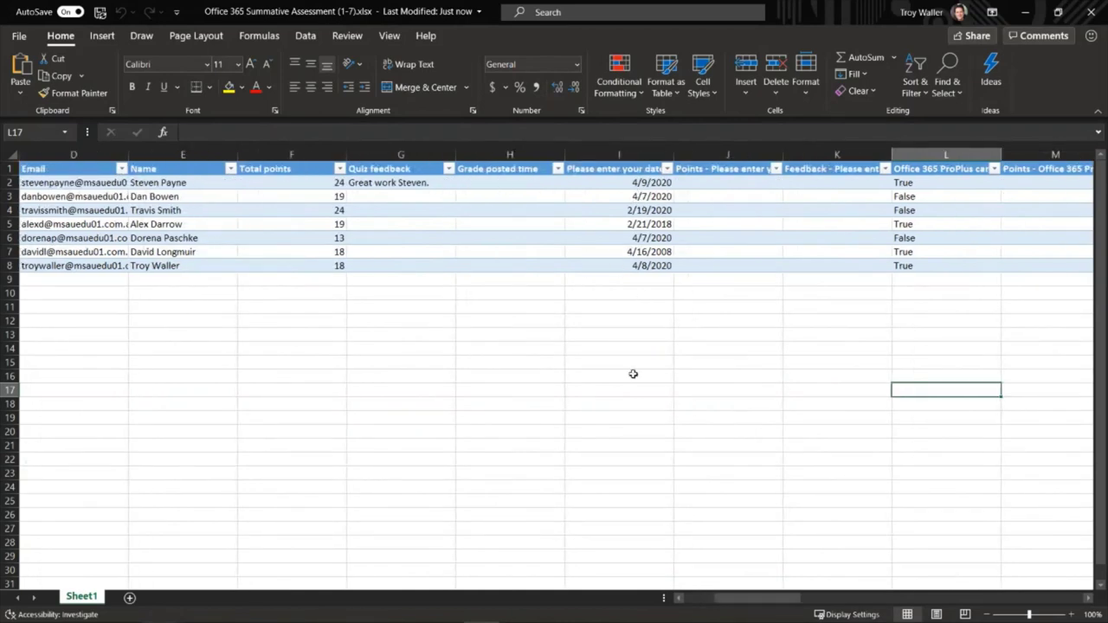
drag(722, 598, 742, 571)
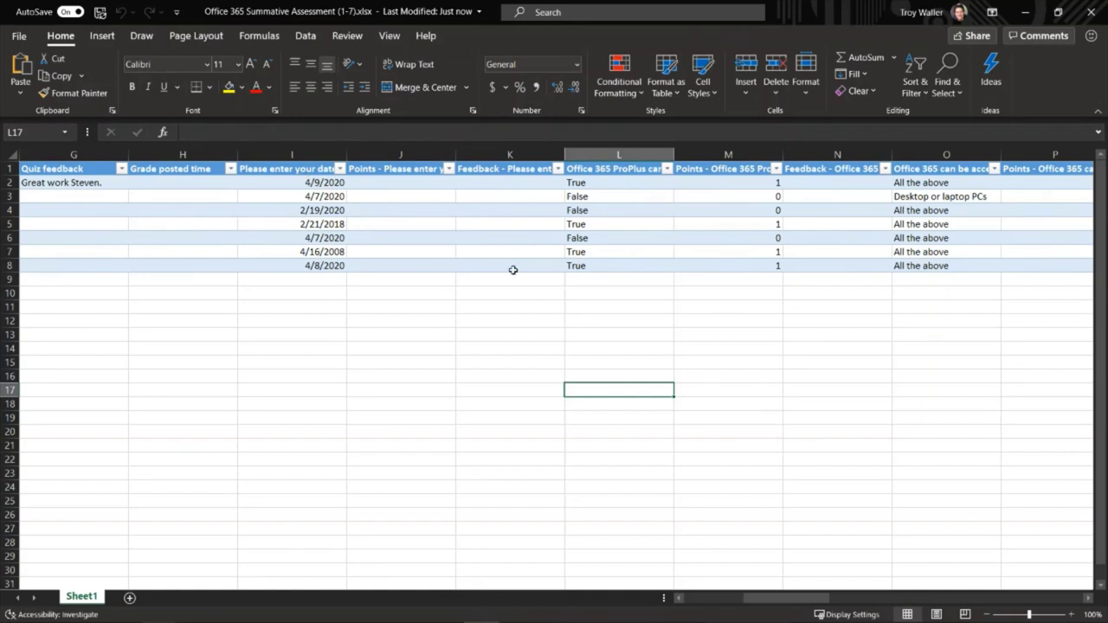
drag(780, 598, 707, 585)
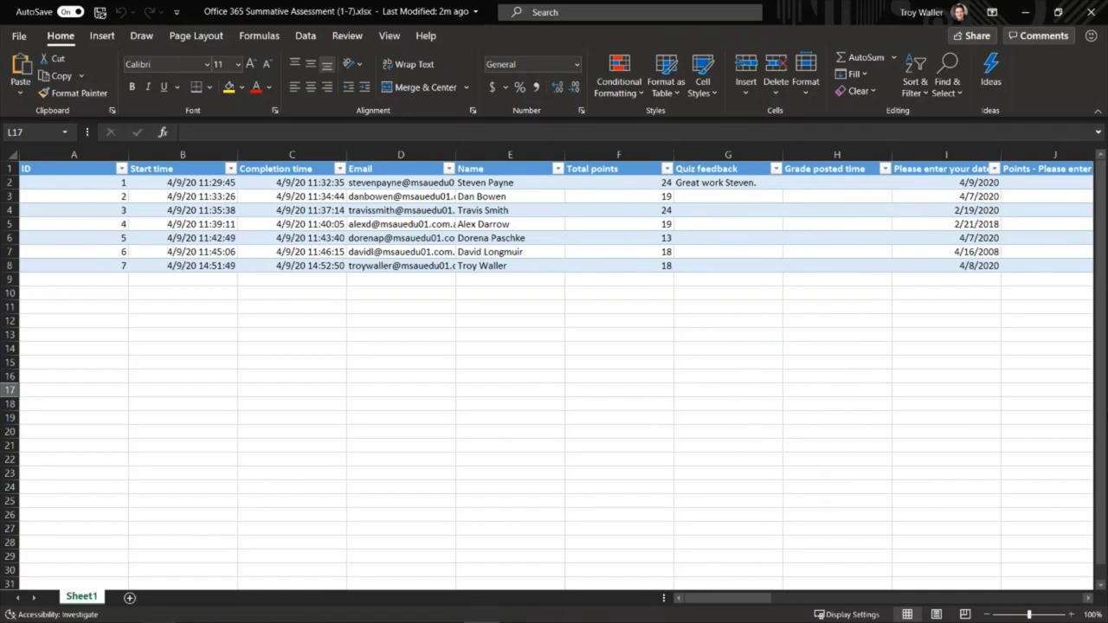
click(1090, 14)
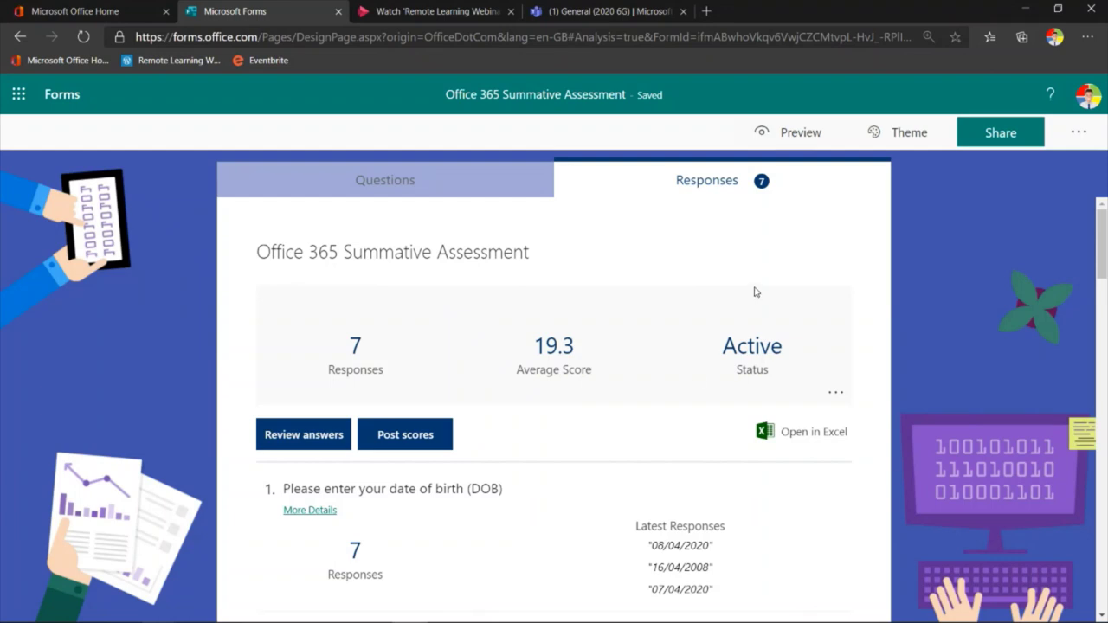
Open the assessment's branching options and send question 2's False answer to question 11, "Watch this video and then answer the question again"
click(1078, 132)
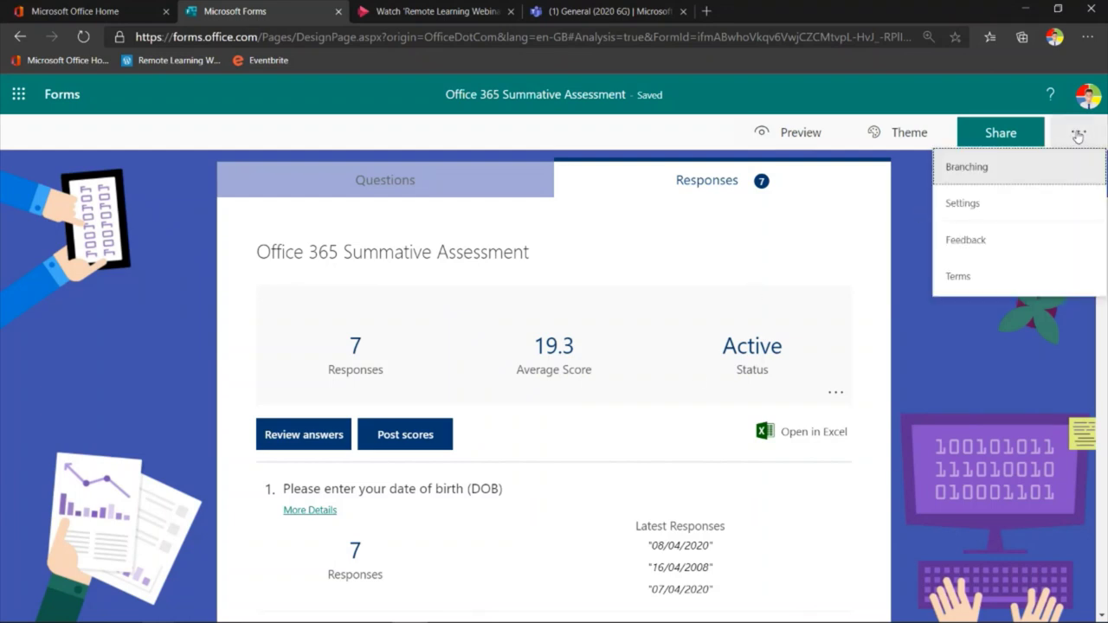
click(983, 172)
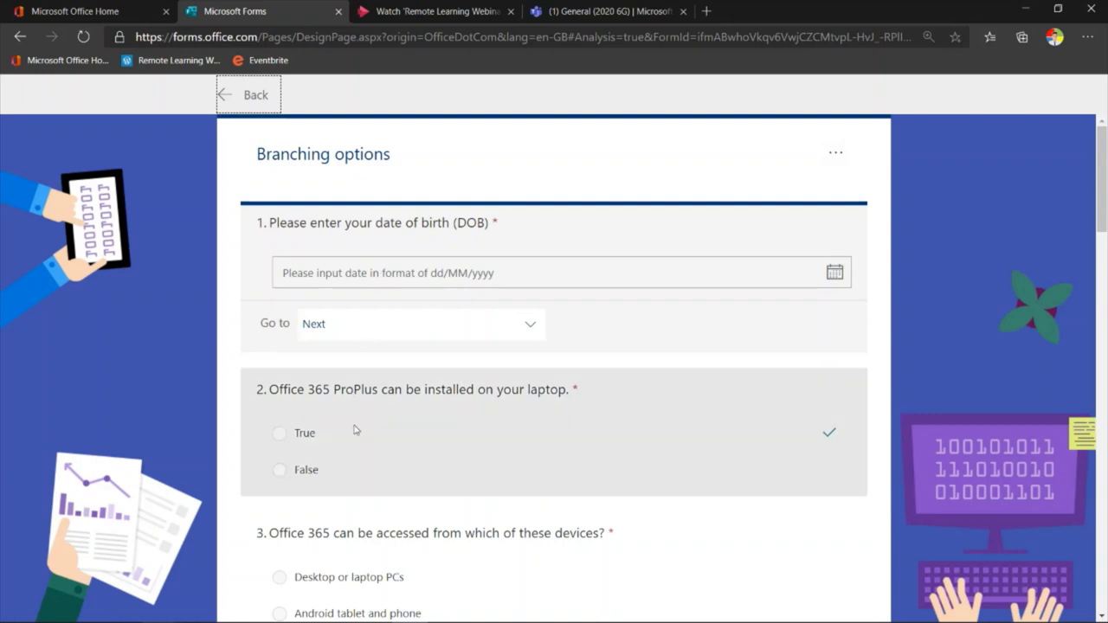
click(475, 451)
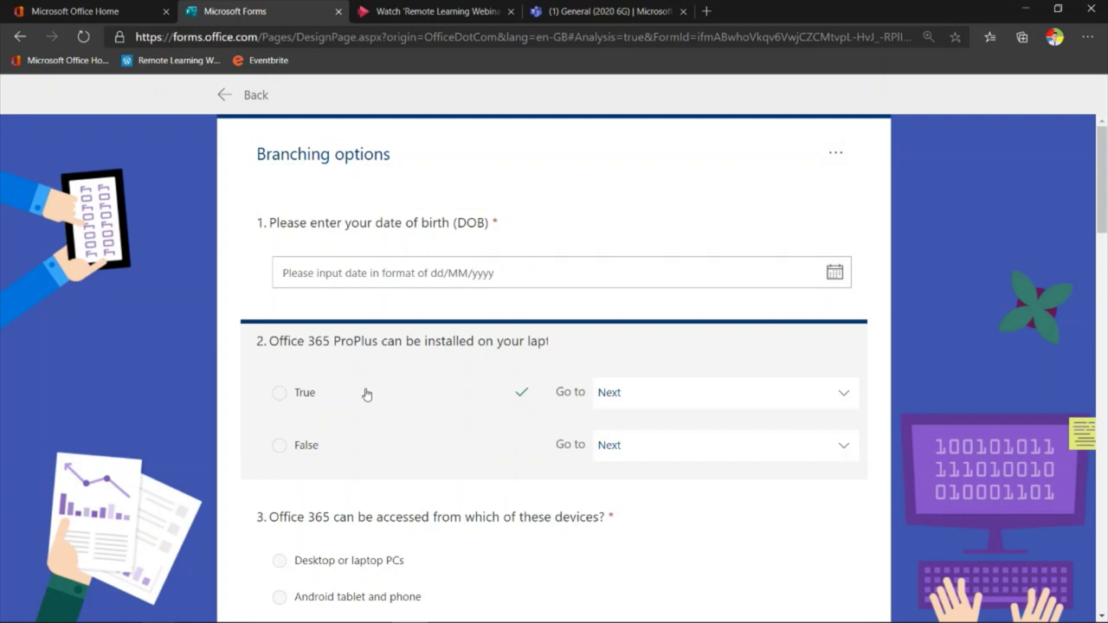
click(745, 454)
scroll(732, 529, down, 5)
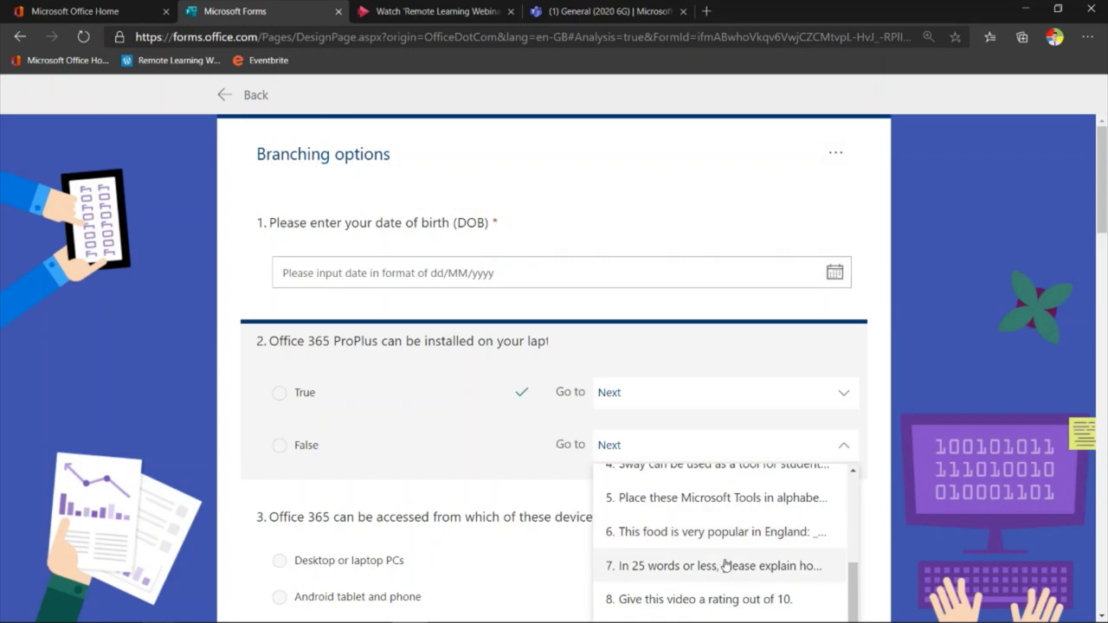
scroll(809, 527, down, 3)
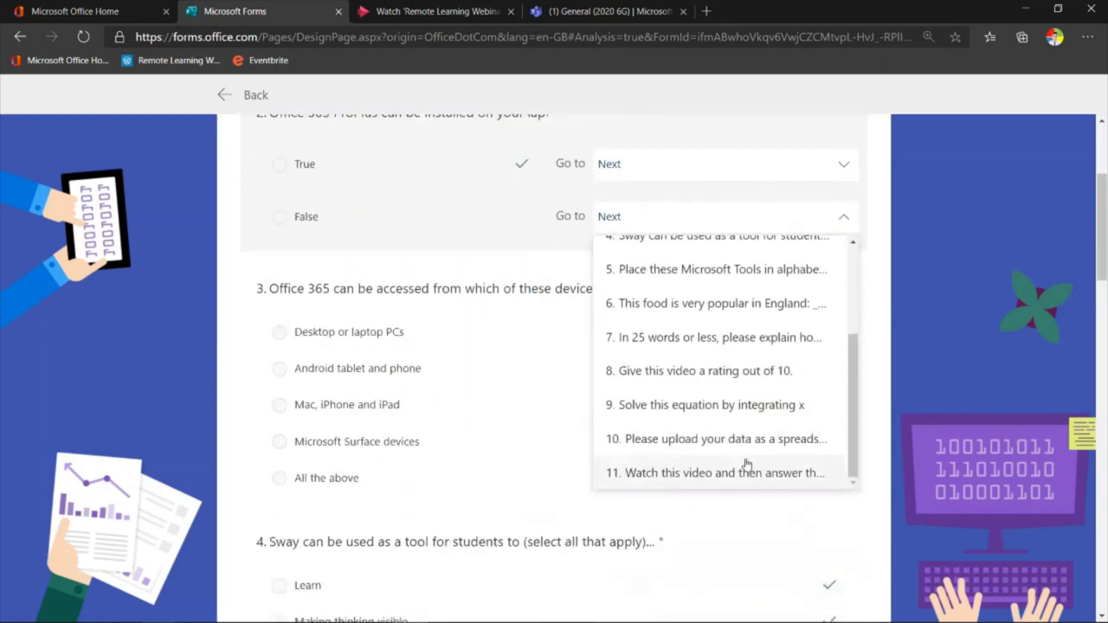
click(732, 472)
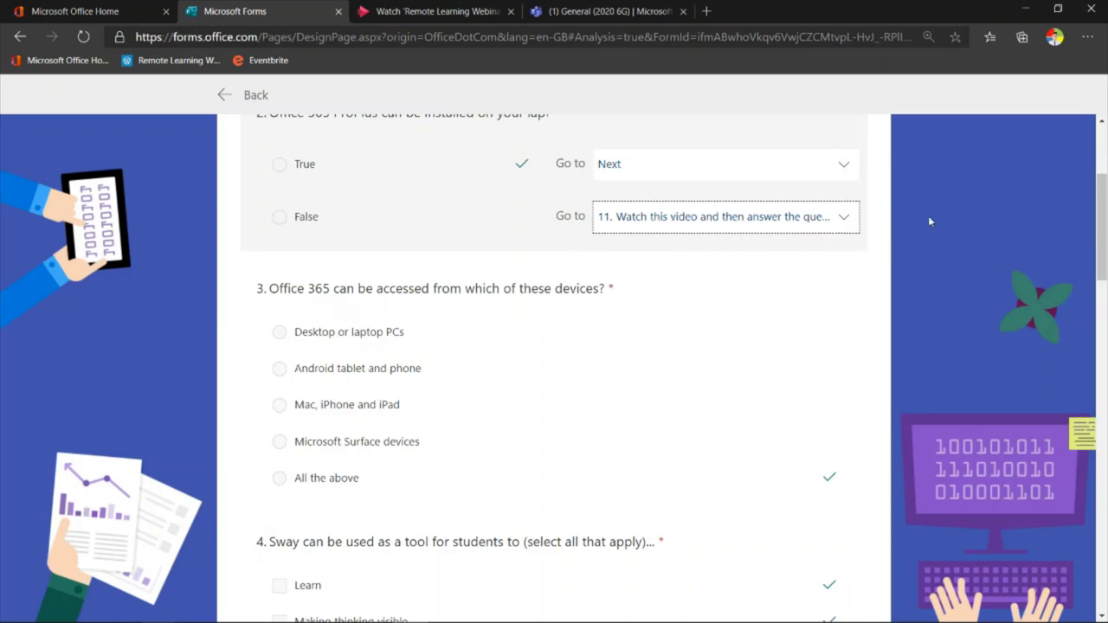
Examine the branching layout from question 2 through the destinations of questions 10 and 11, and return to the response summary
scroll(749, 401, down, 15)
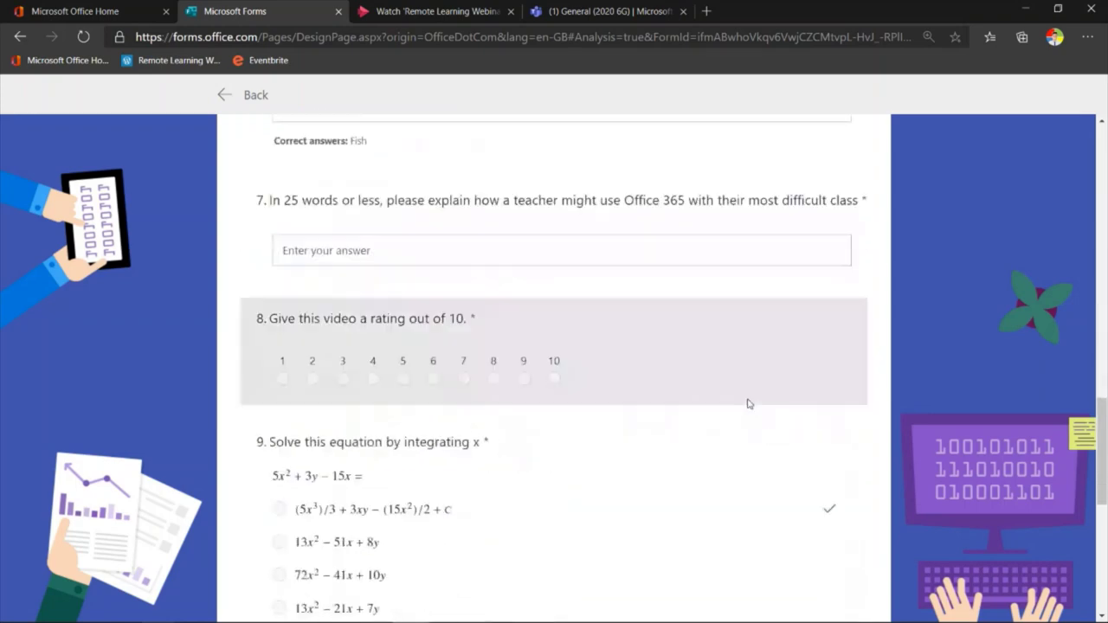
scroll(749, 404, down, 3)
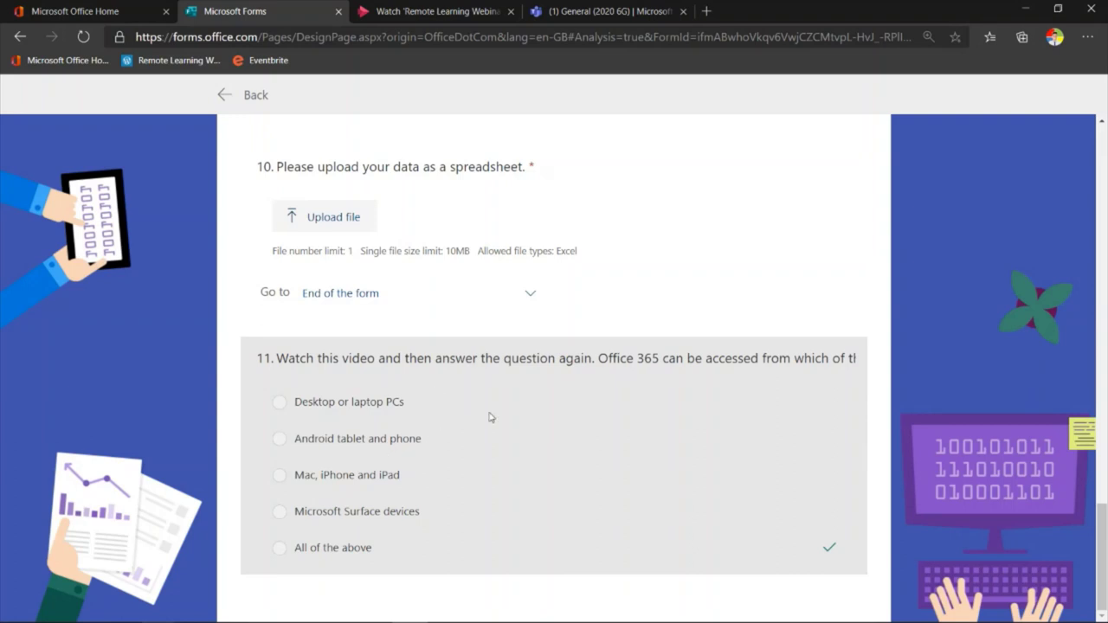
scroll(876, 363, up, 10)
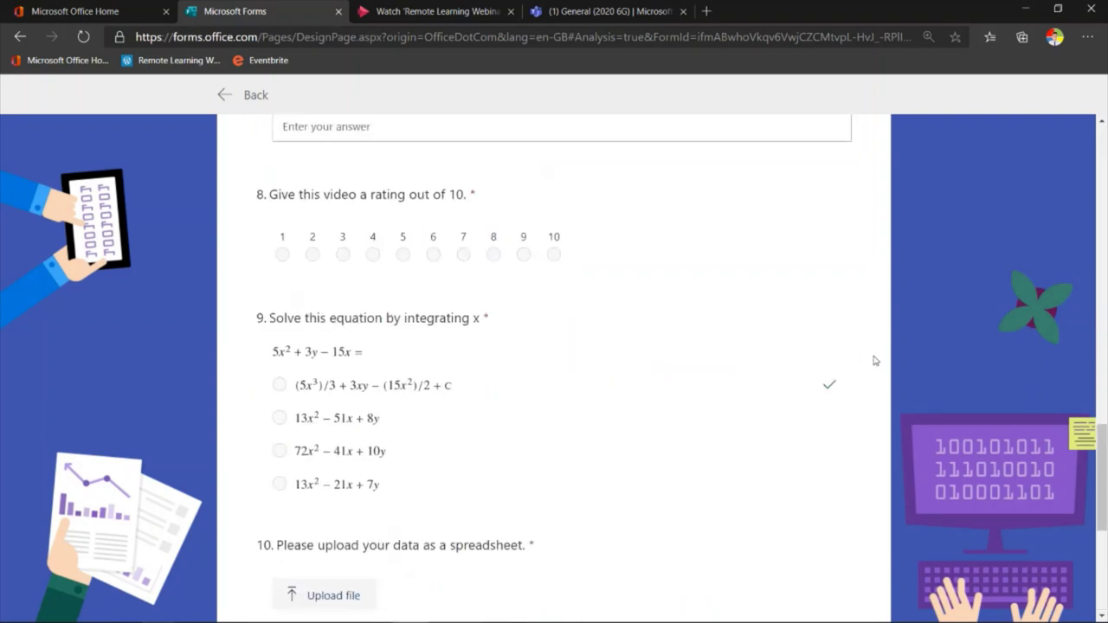
scroll(875, 360, up, 10)
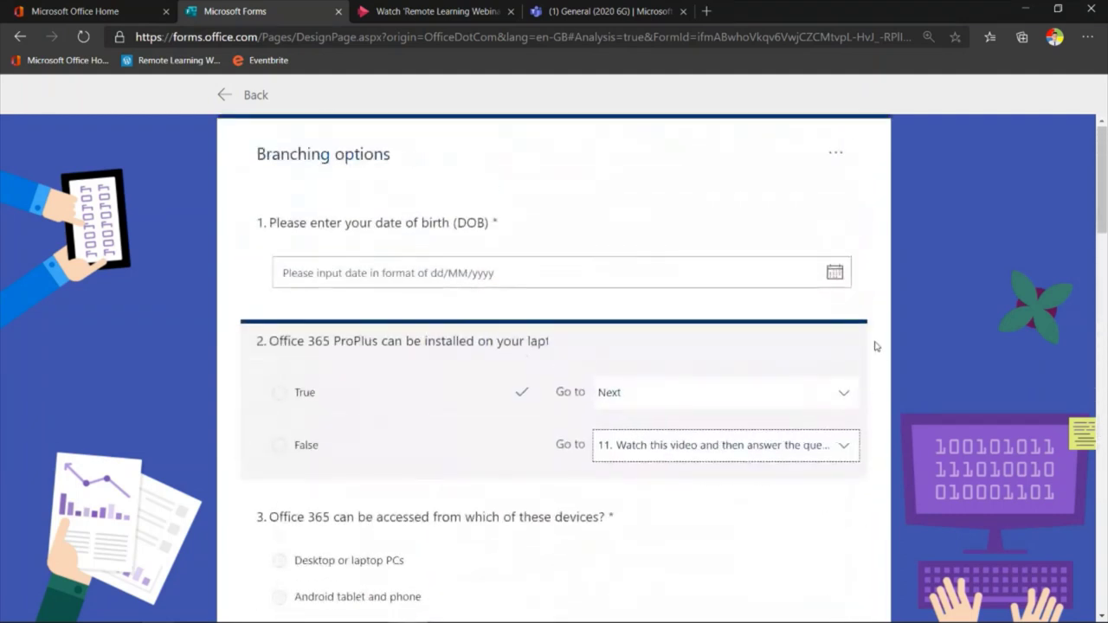
scroll(853, 348, down, 2)
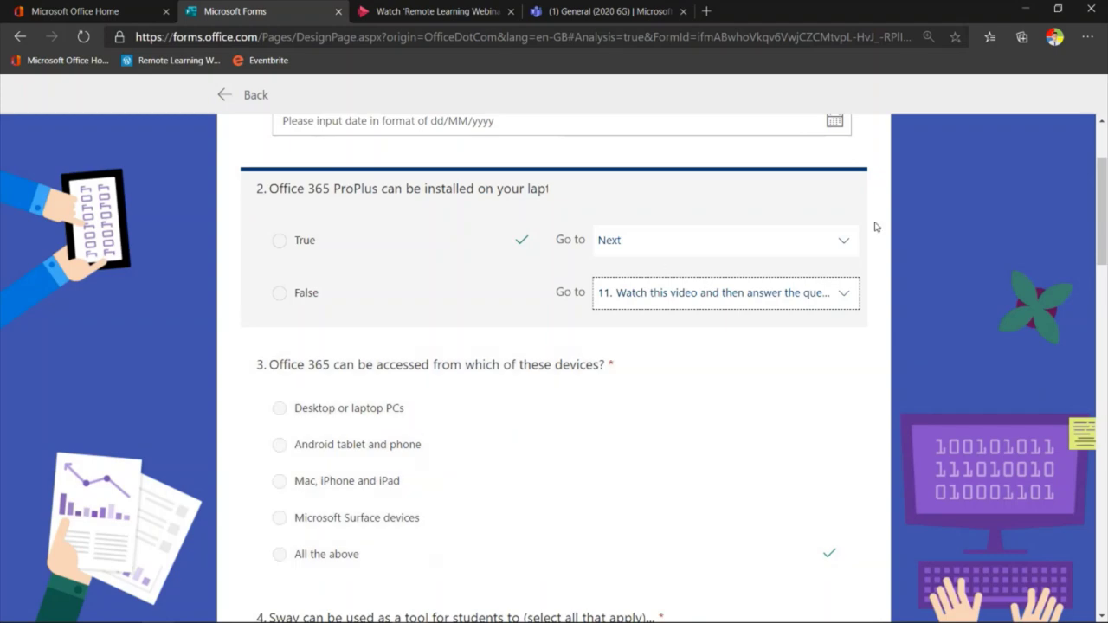
scroll(777, 367, down, 5)
scroll(777, 367, down, 10)
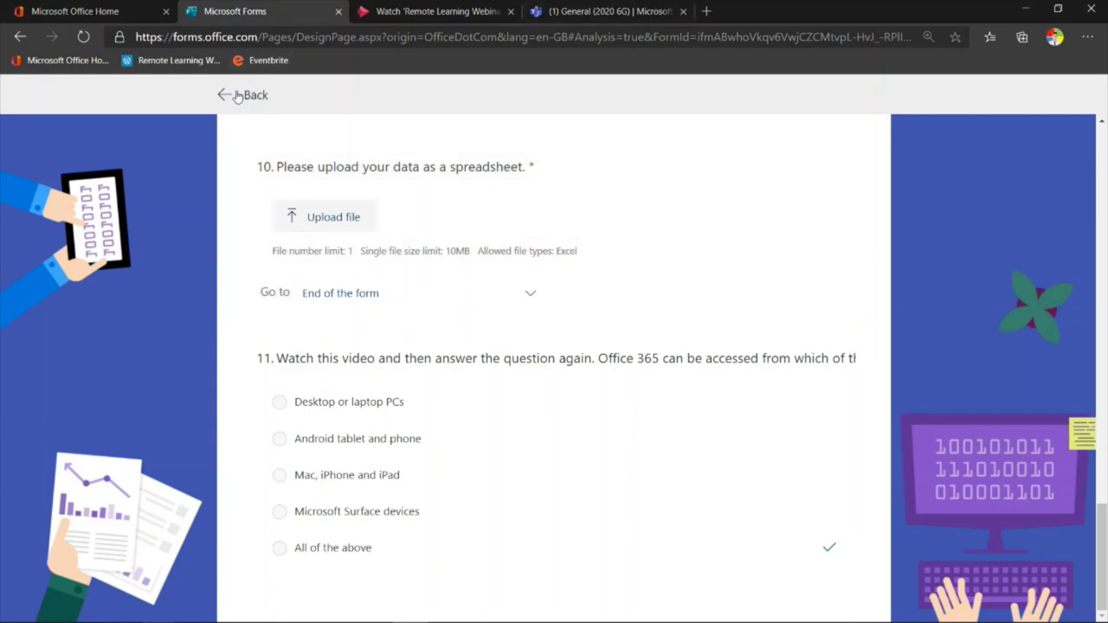
click(237, 96)
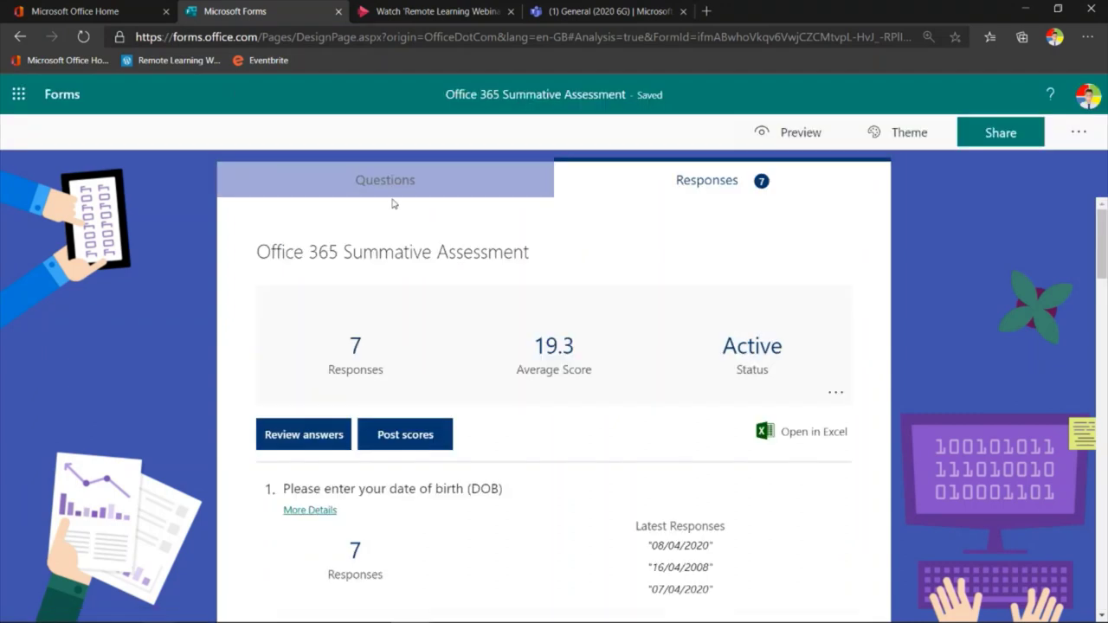
Show the assessment's questions and examine them from question 2 down to question 11 with its embedded video and answer choices
click(394, 179)
scroll(440, 383, down, 4)
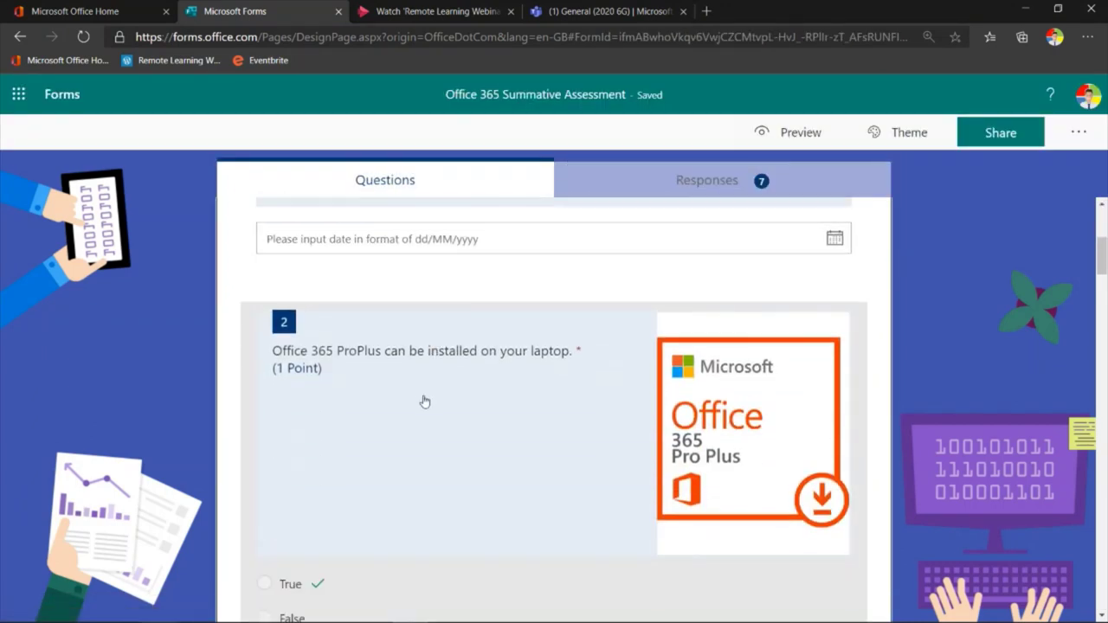
scroll(398, 401, down, 3)
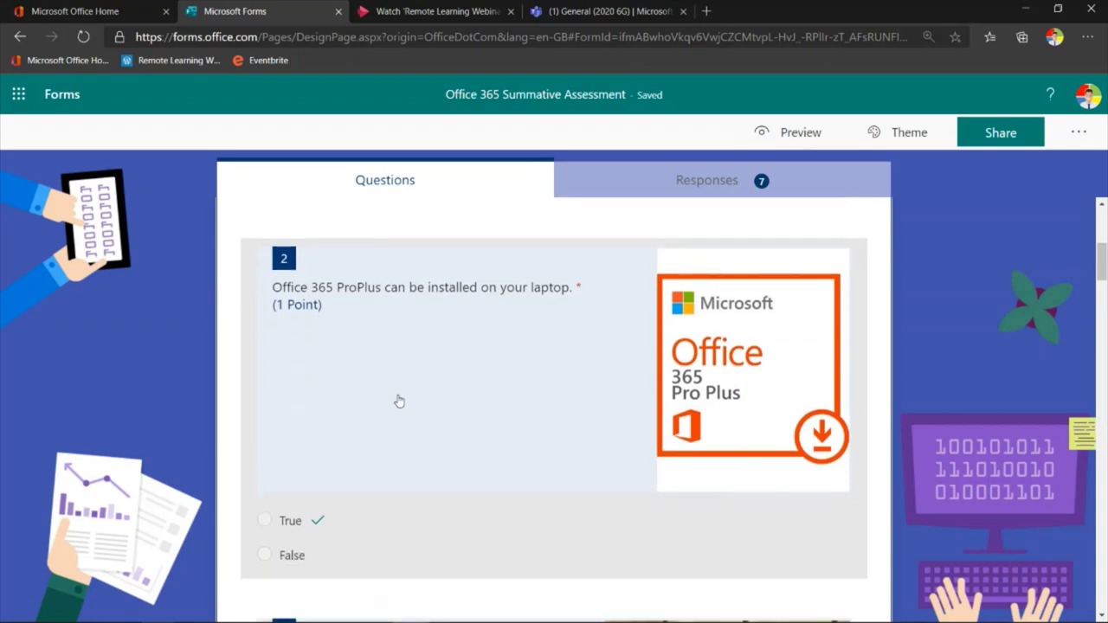
scroll(375, 460, up, 2)
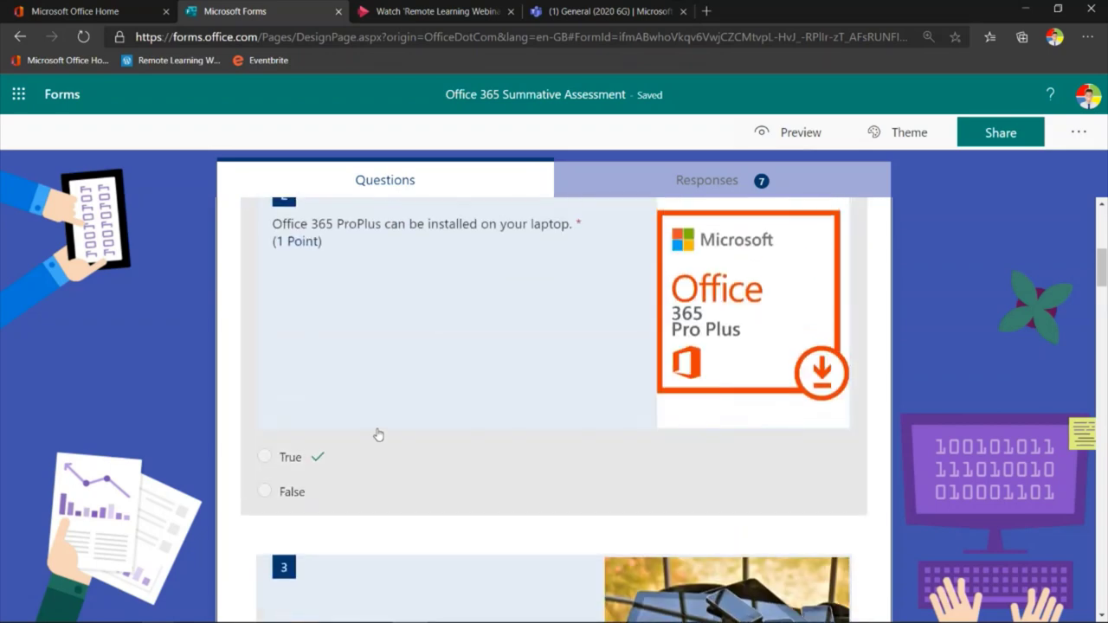
scroll(412, 411, down, 10)
scroll(411, 413, down, 15)
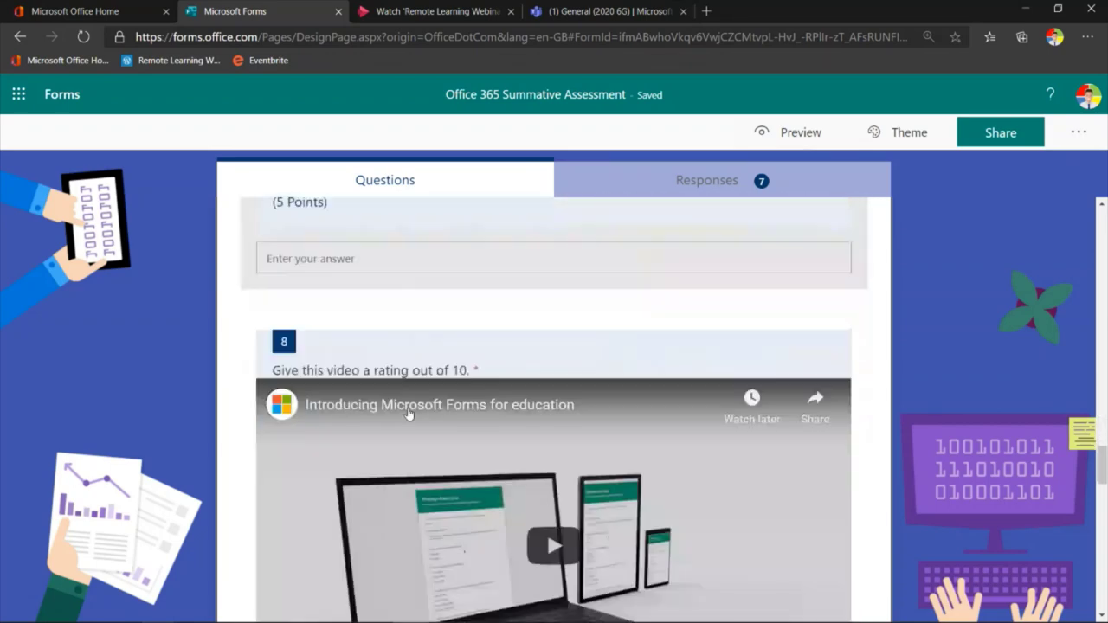
scroll(409, 414, up, 3)
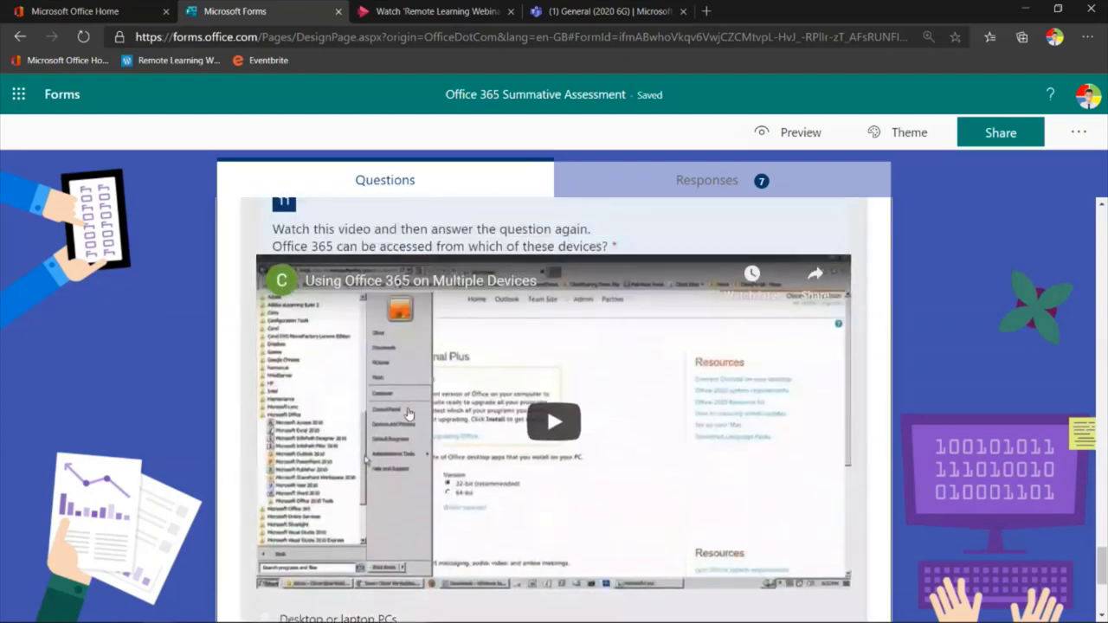
scroll(444, 370, down, 2)
scroll(443, 369, down, 2)
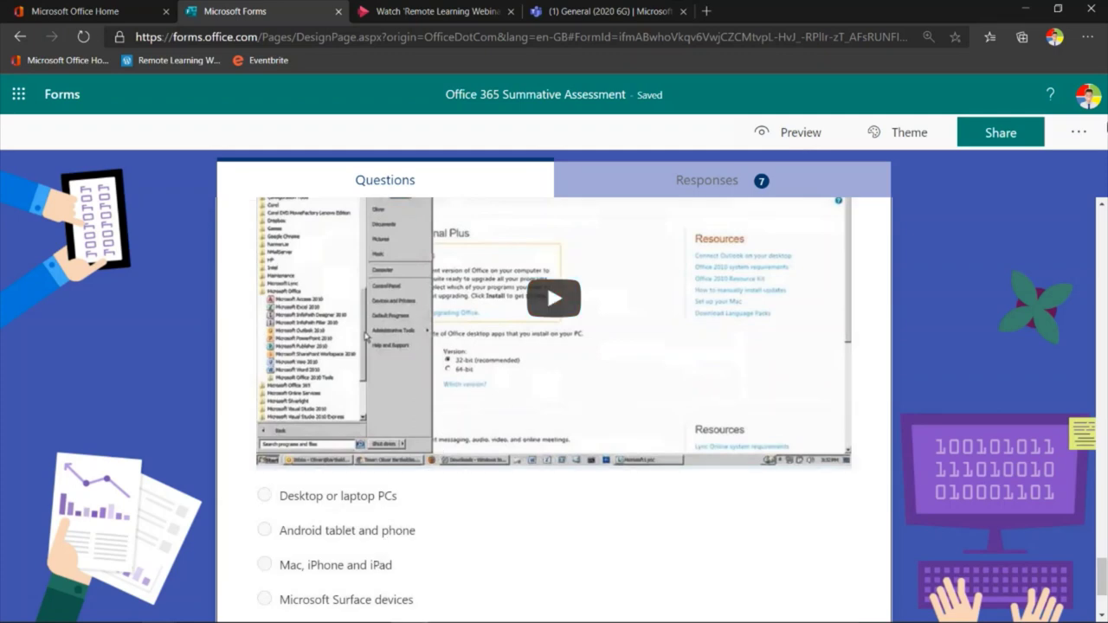
Turn off showing results automatically in the quiz settings, review the response and notification options, and close the settings
click(1077, 137)
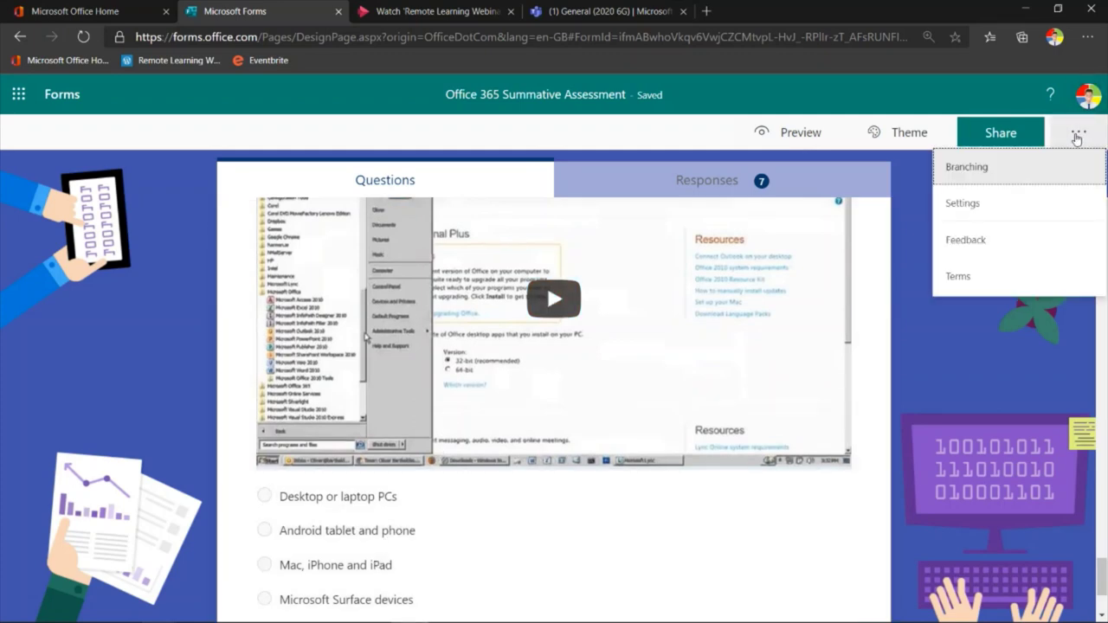
click(1013, 198)
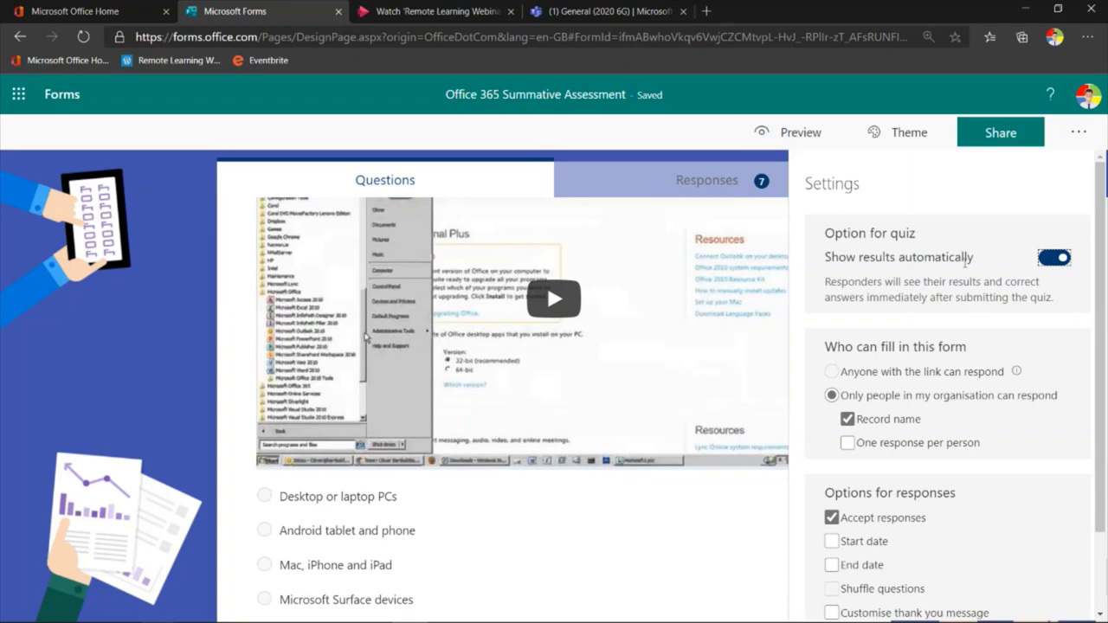
click(1049, 257)
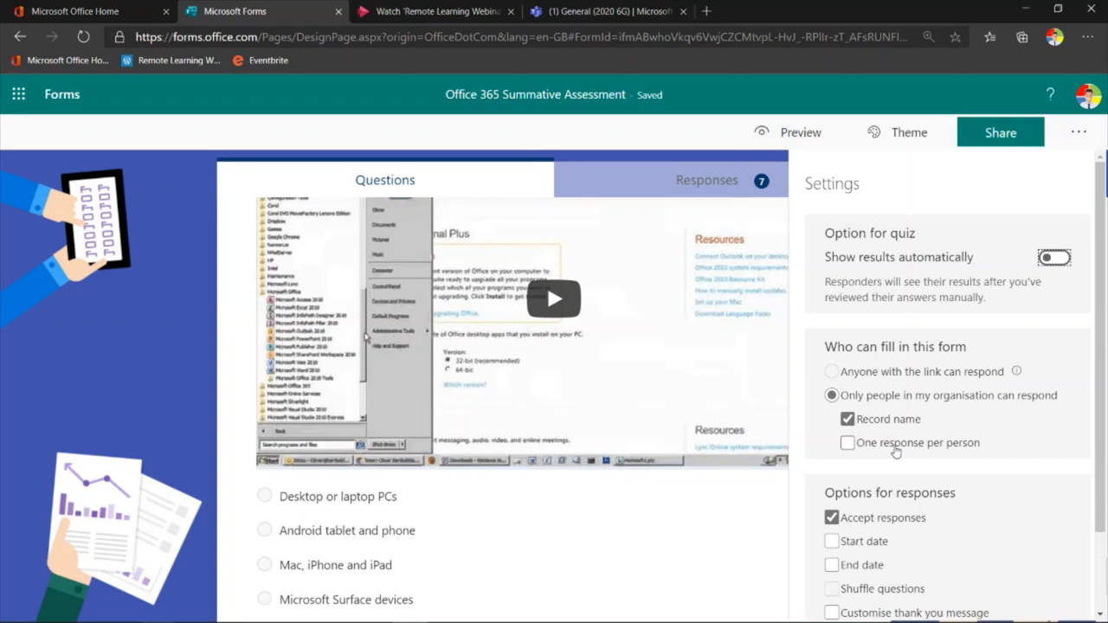
scroll(896, 452, down, 1)
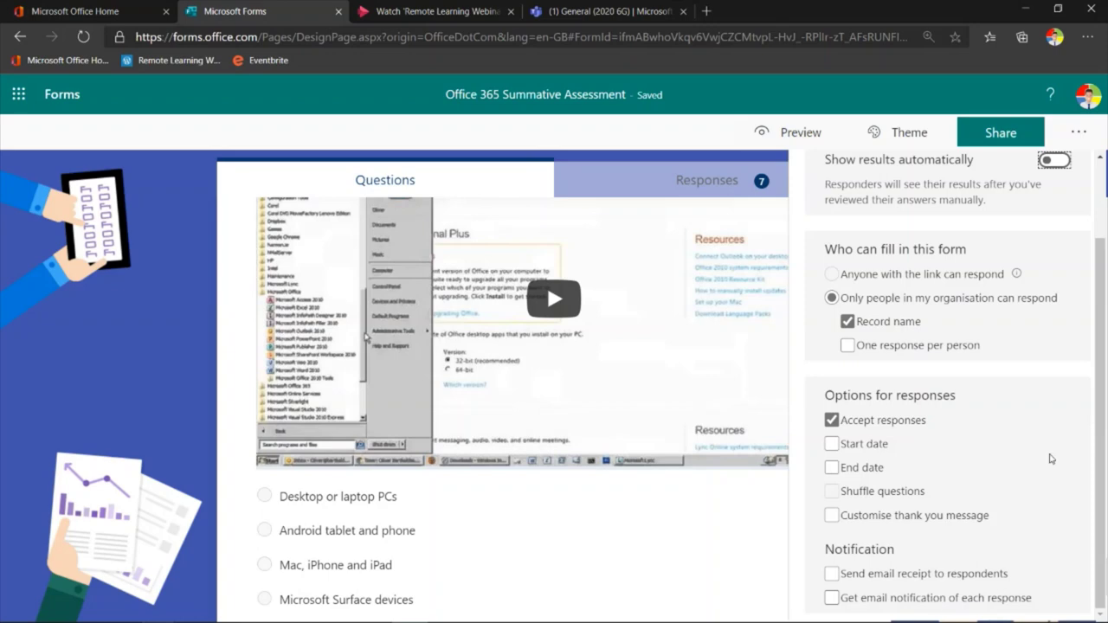
click(1076, 134)
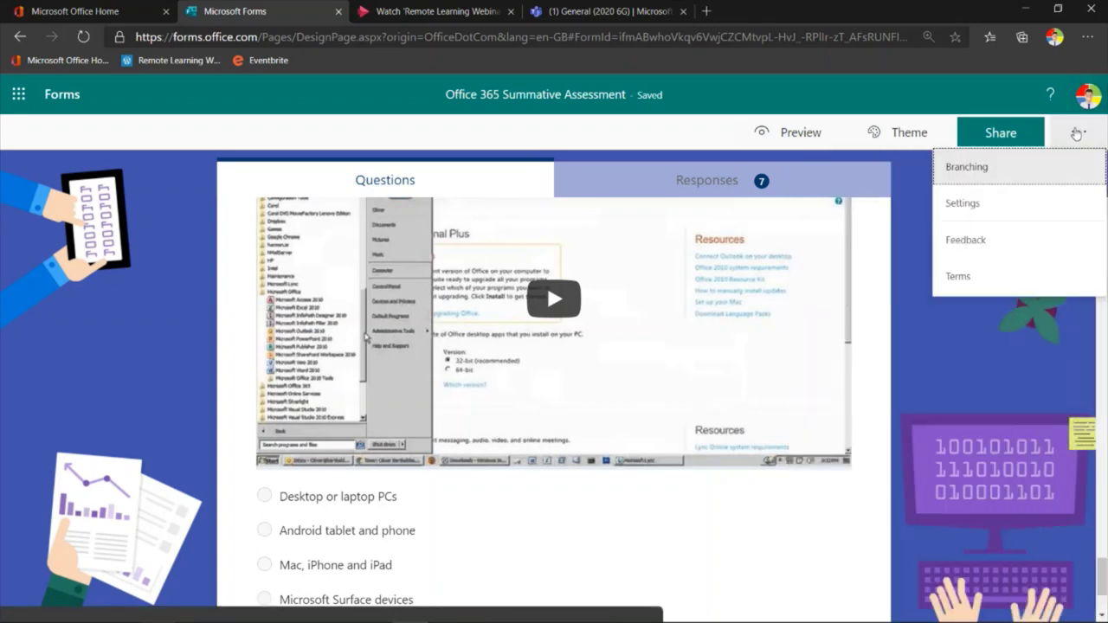
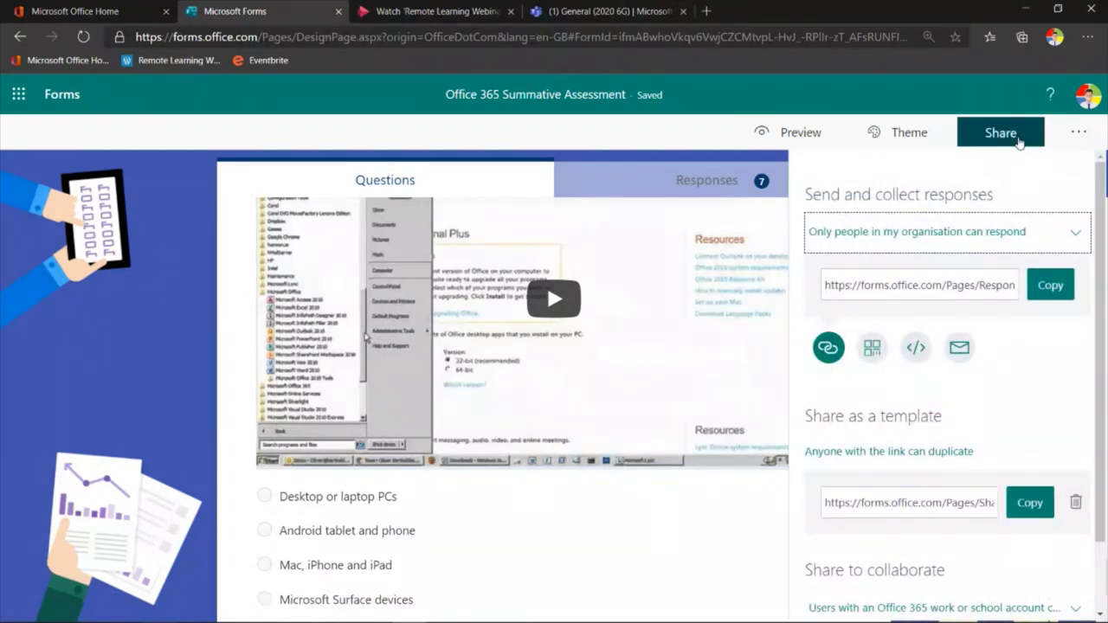
Check who can respond in the sharing options, keep it to people in the organisation, and copy the response link
click(1022, 243)
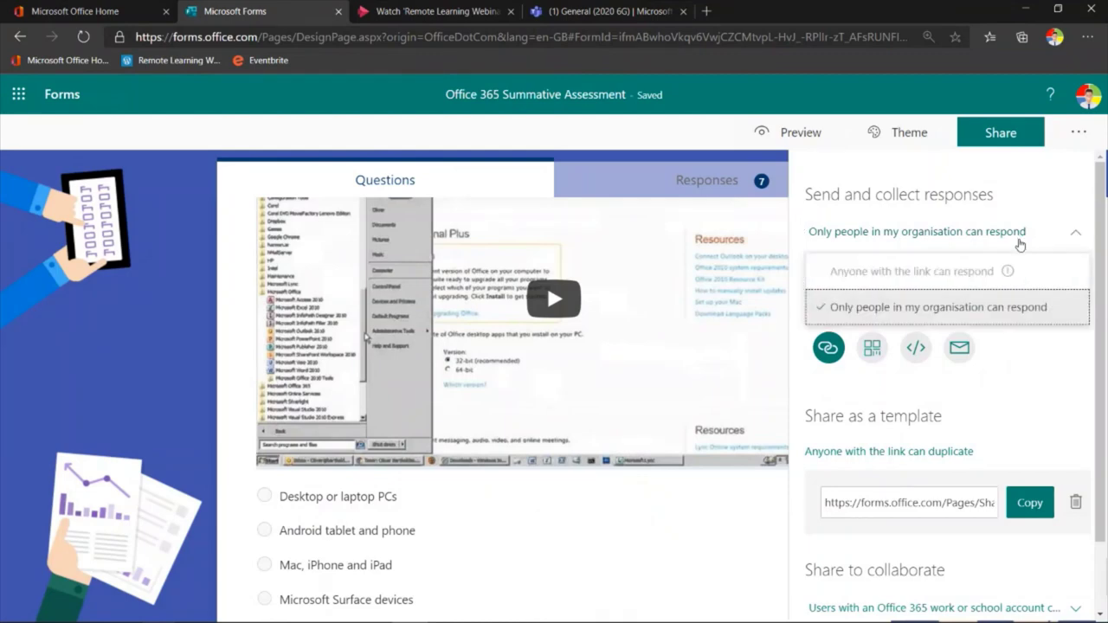
click(1025, 240)
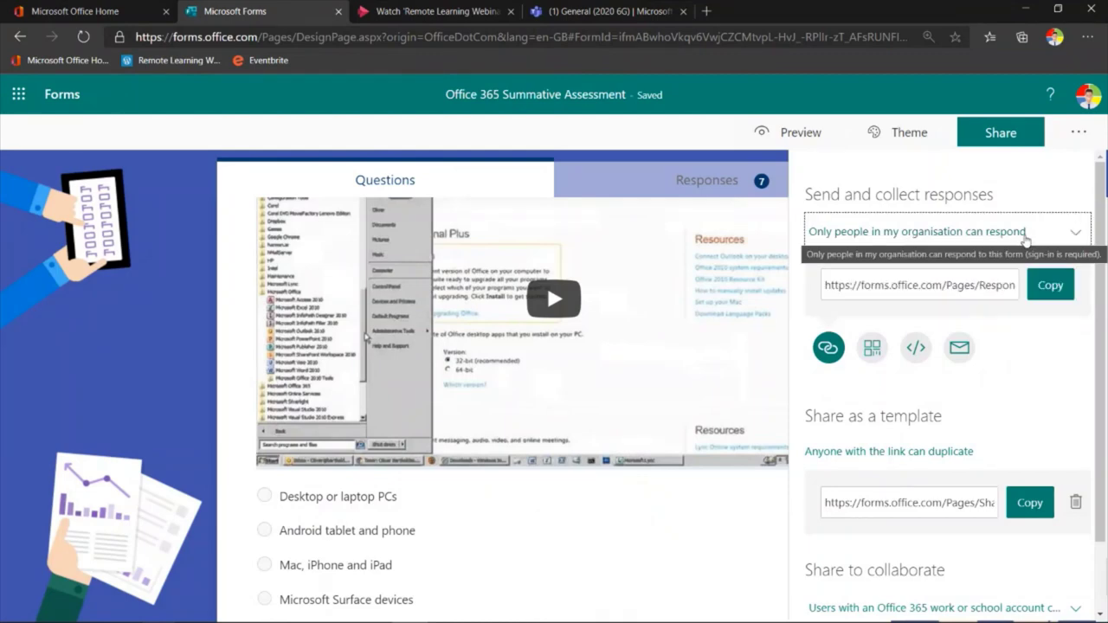
click(1050, 287)
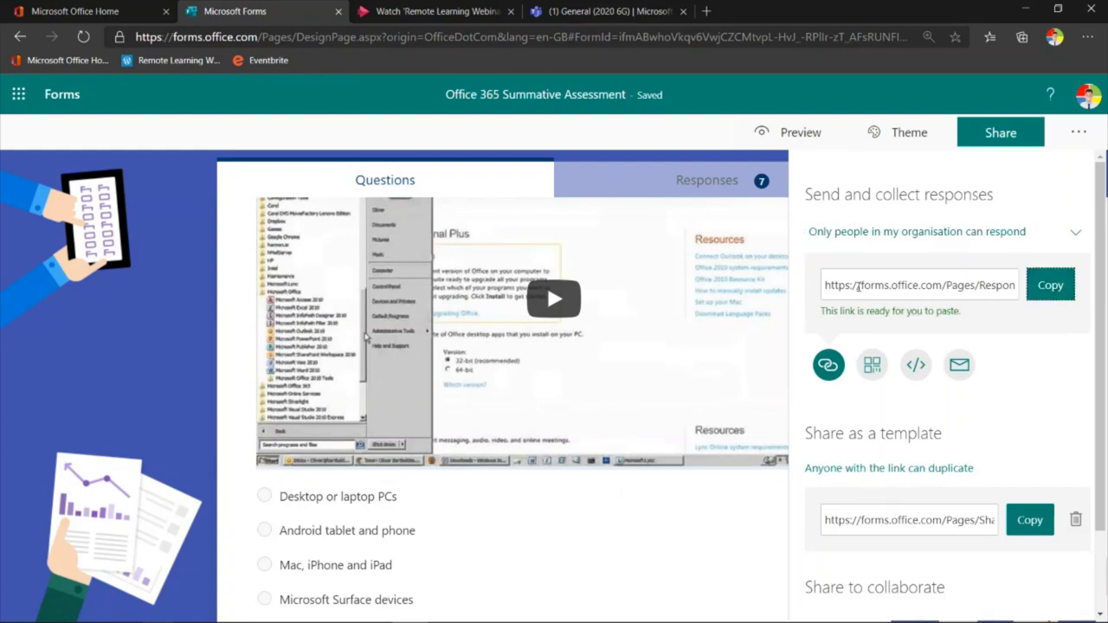
View the form's QR code and embed code, and examine the links for sharing as a template and for collaborating
click(873, 350)
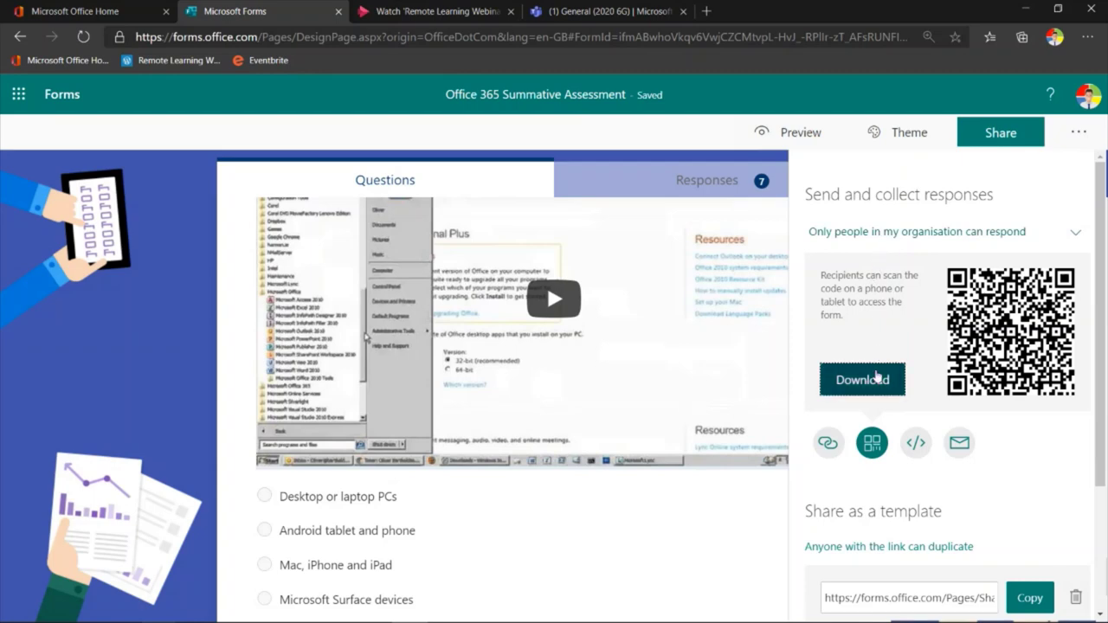
click(914, 443)
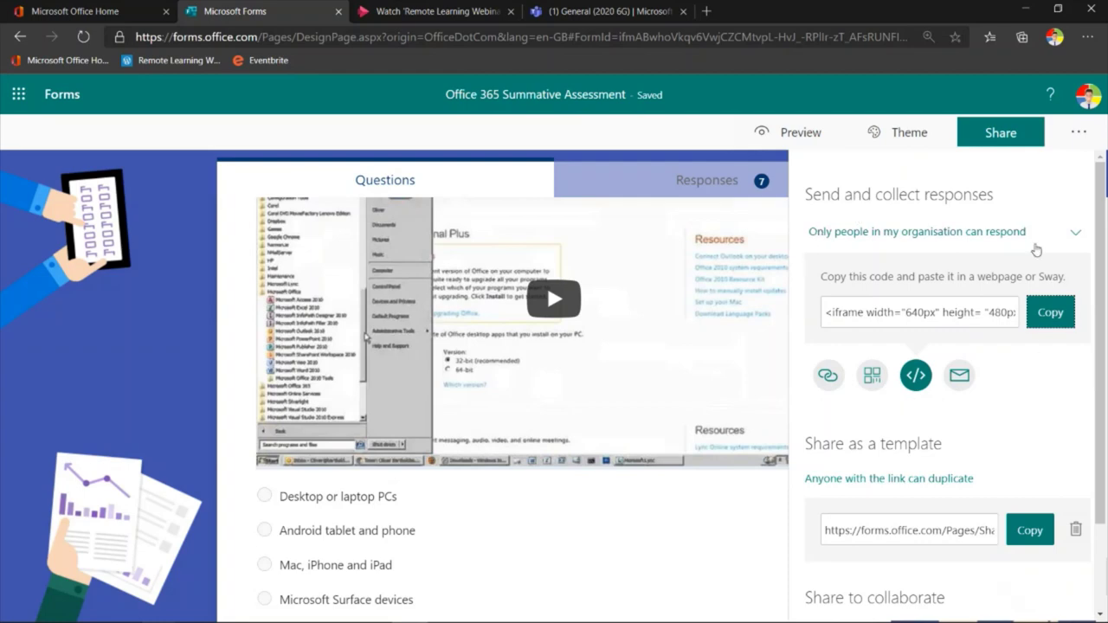
scroll(1010, 439, down, 1)
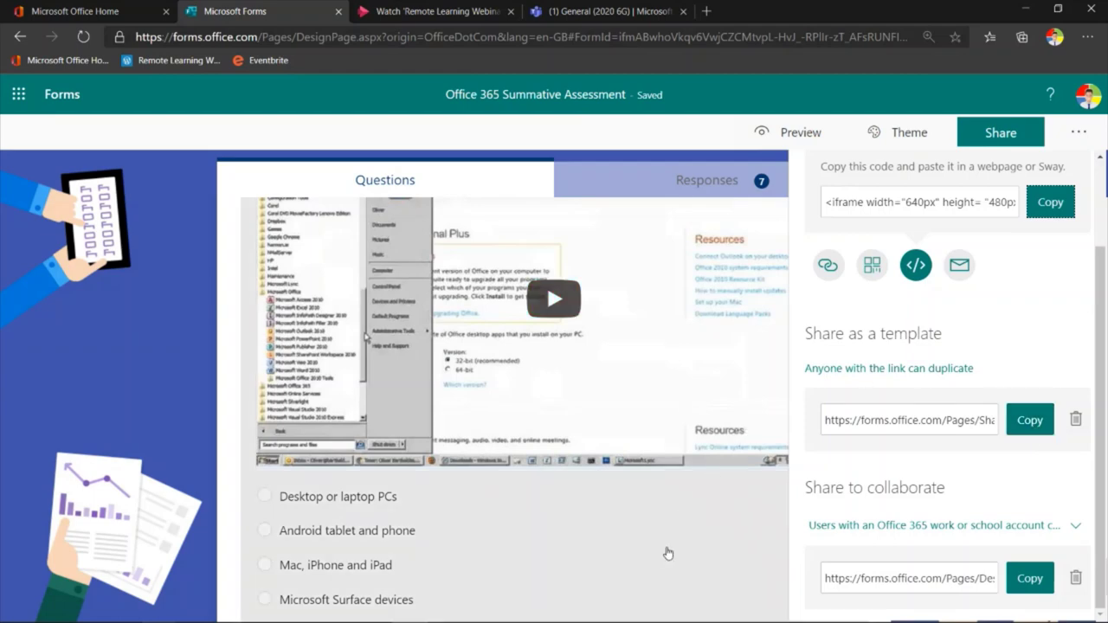
click(1001, 134)
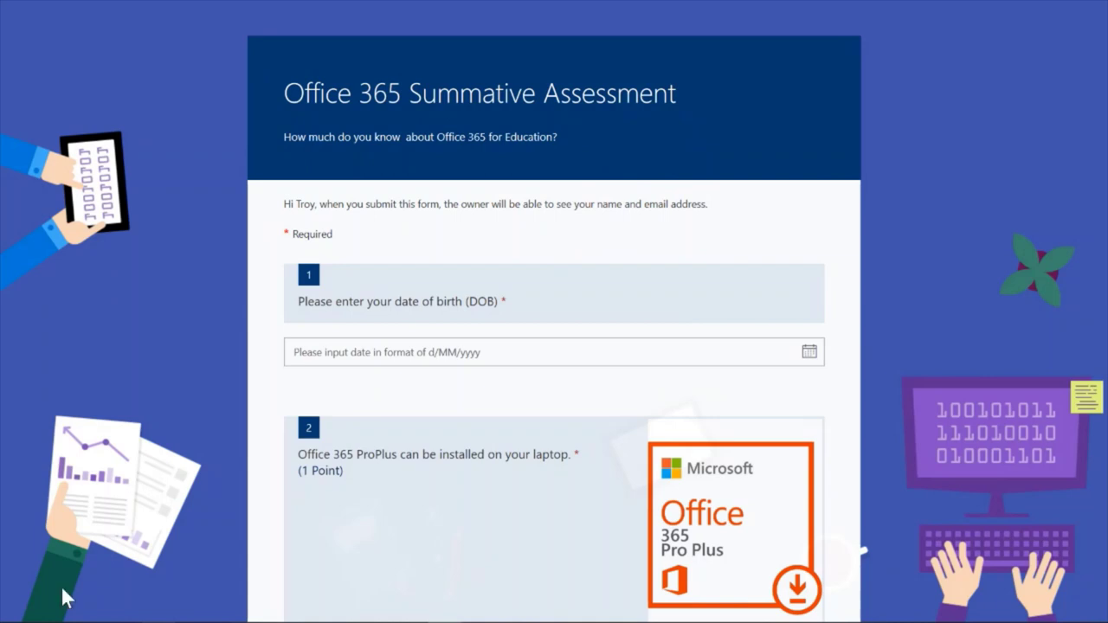
Look through questions 1 to 4 of the assessment as a respondent sees it and return to its title
scroll(583, 312, down, 3)
scroll(581, 310, down, 3)
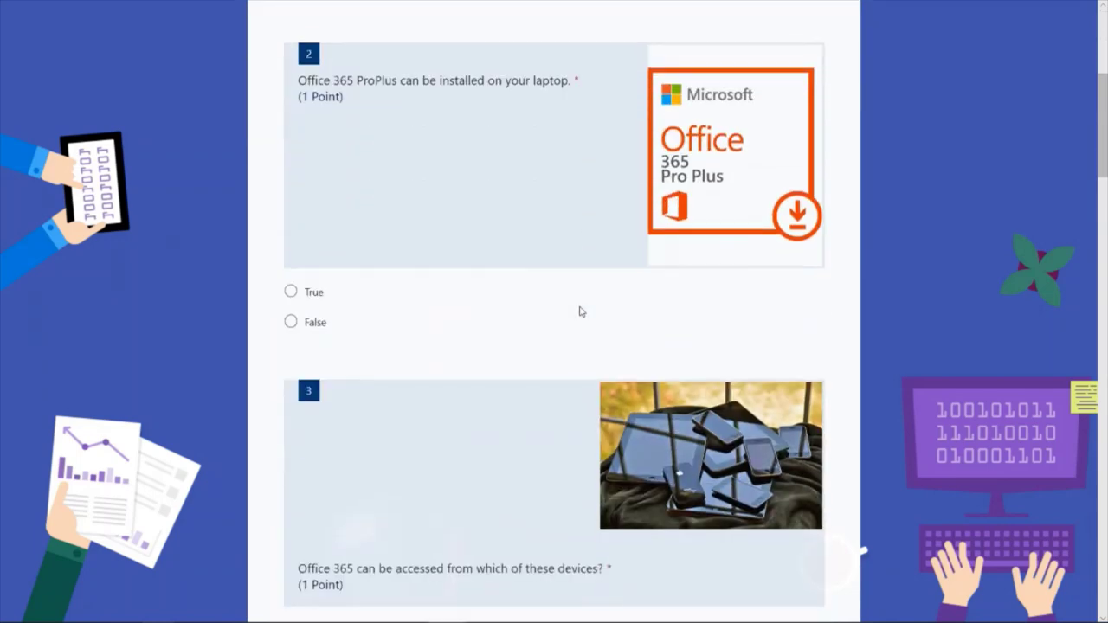
scroll(579, 312, down, 3)
scroll(577, 312, down, 3)
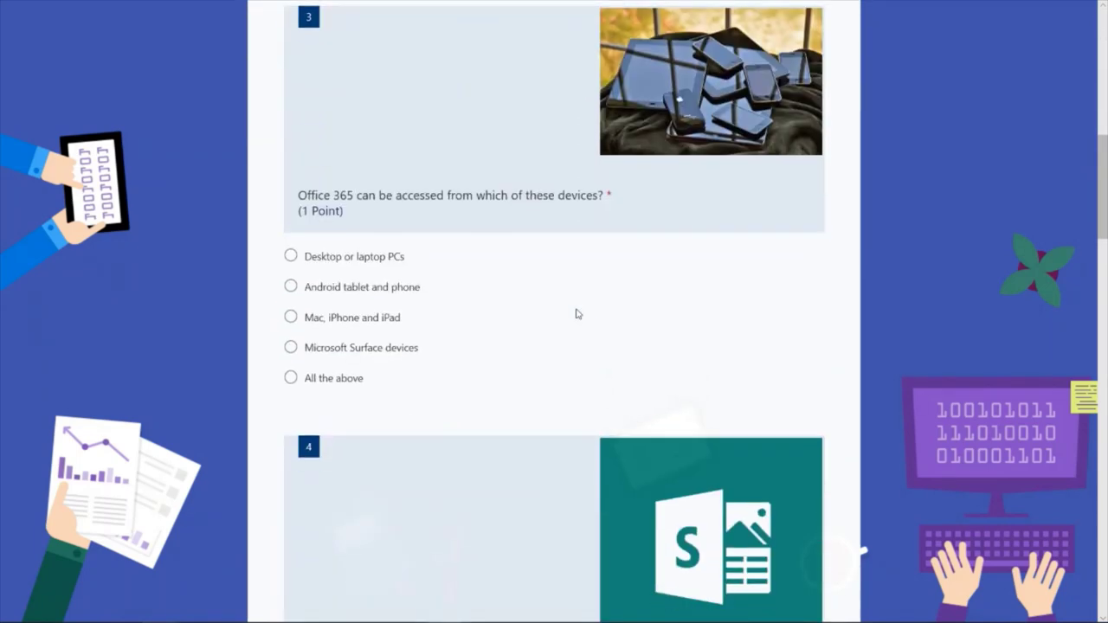
scroll(559, 314, up, 6)
scroll(559, 317, up, 4)
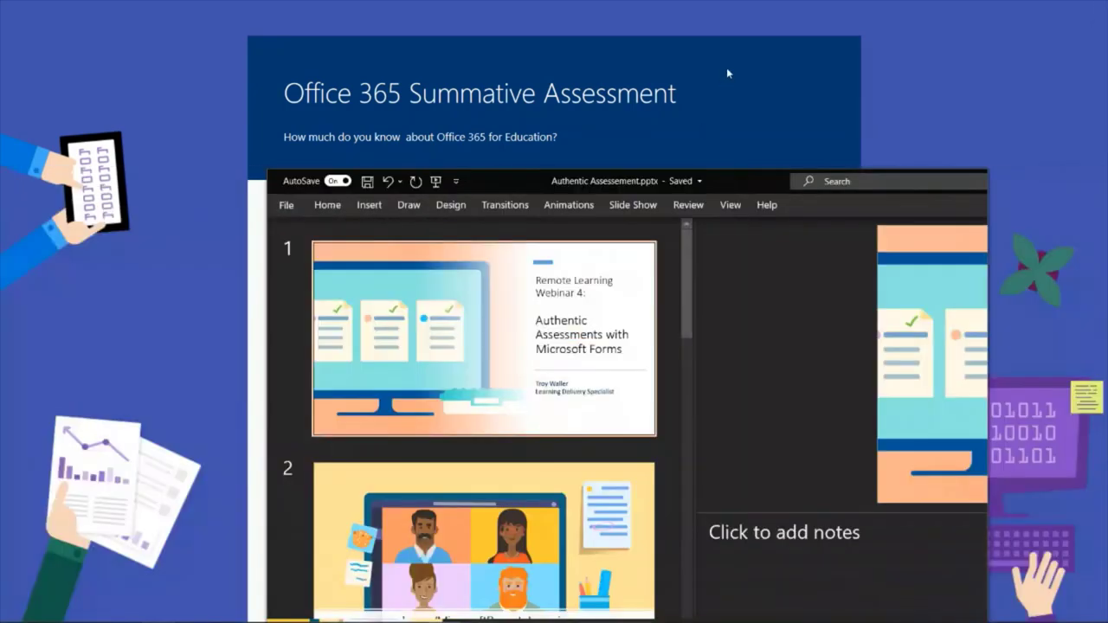
Switch to the Authentic Assessement.pptx presentation in PowerPoint, go to blank slide 13 and bring up the forms available for insertion
click(946, 52)
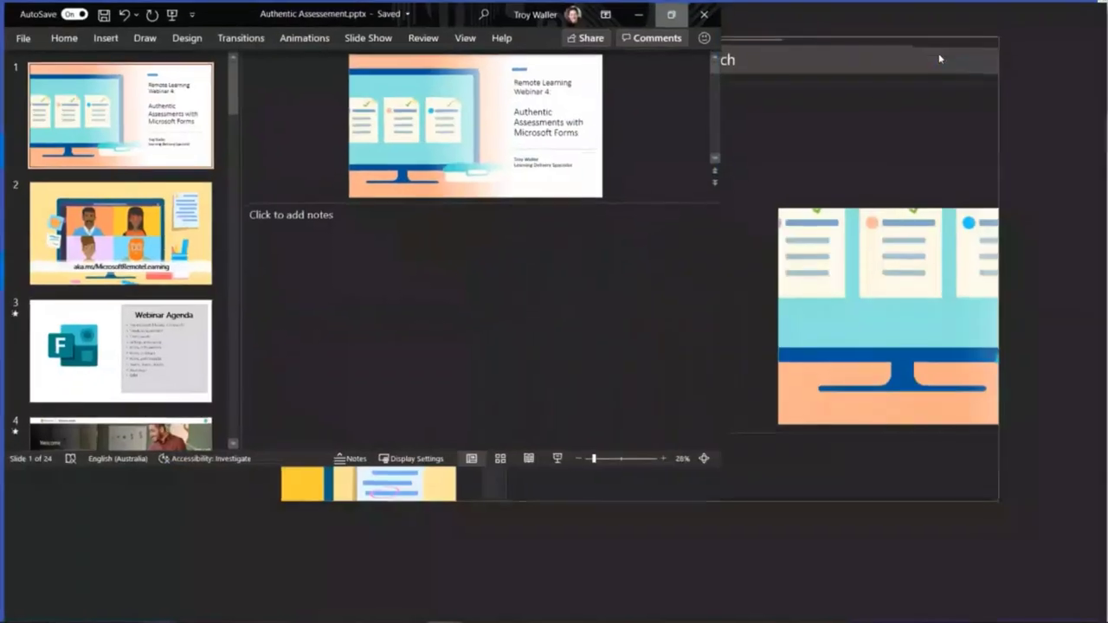
scroll(148, 314, down, 5)
scroll(149, 316, down, 15)
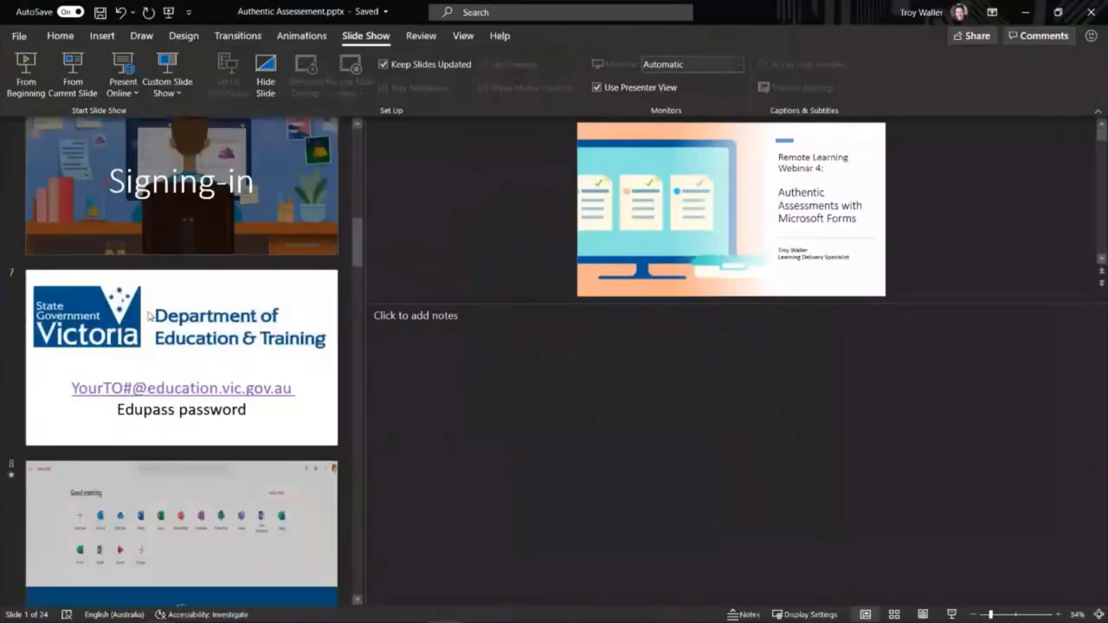
scroll(144, 316, down, 3)
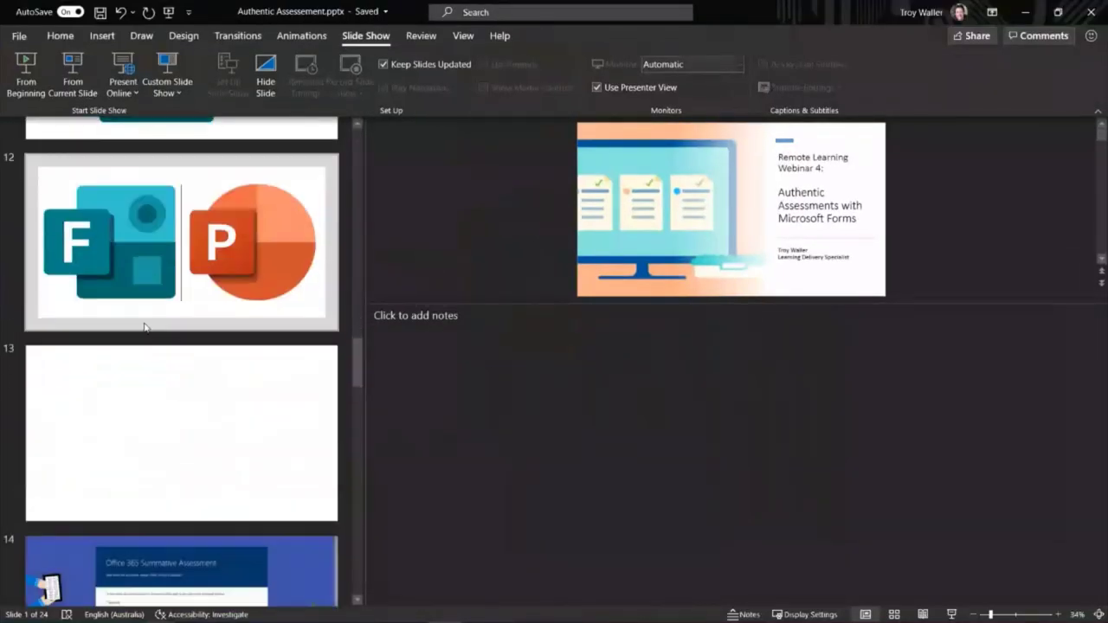
click(174, 397)
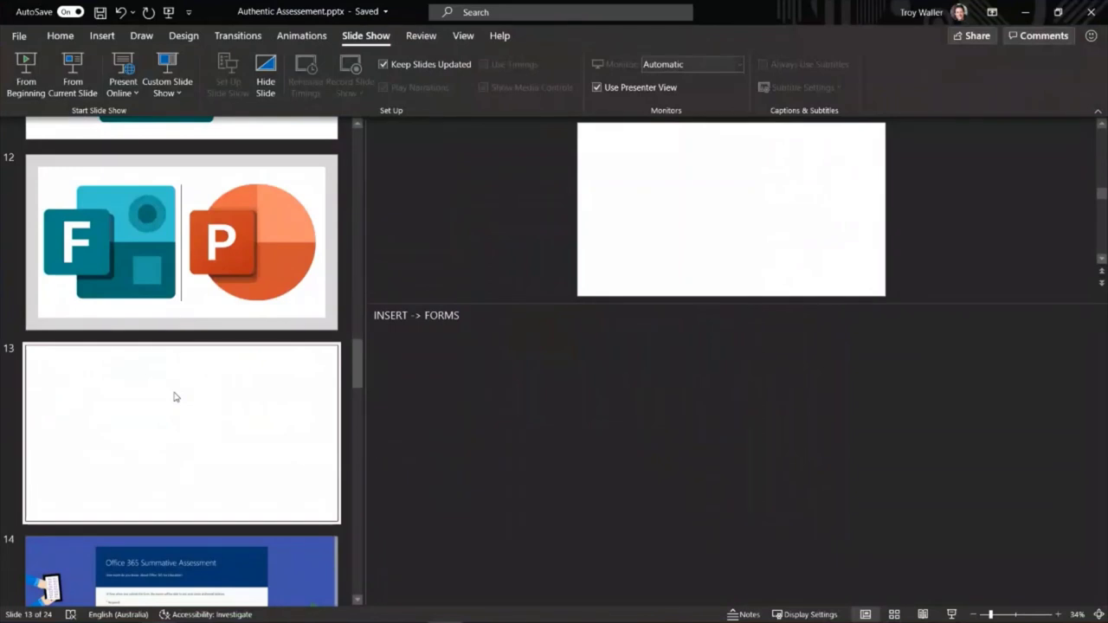
click(102, 38)
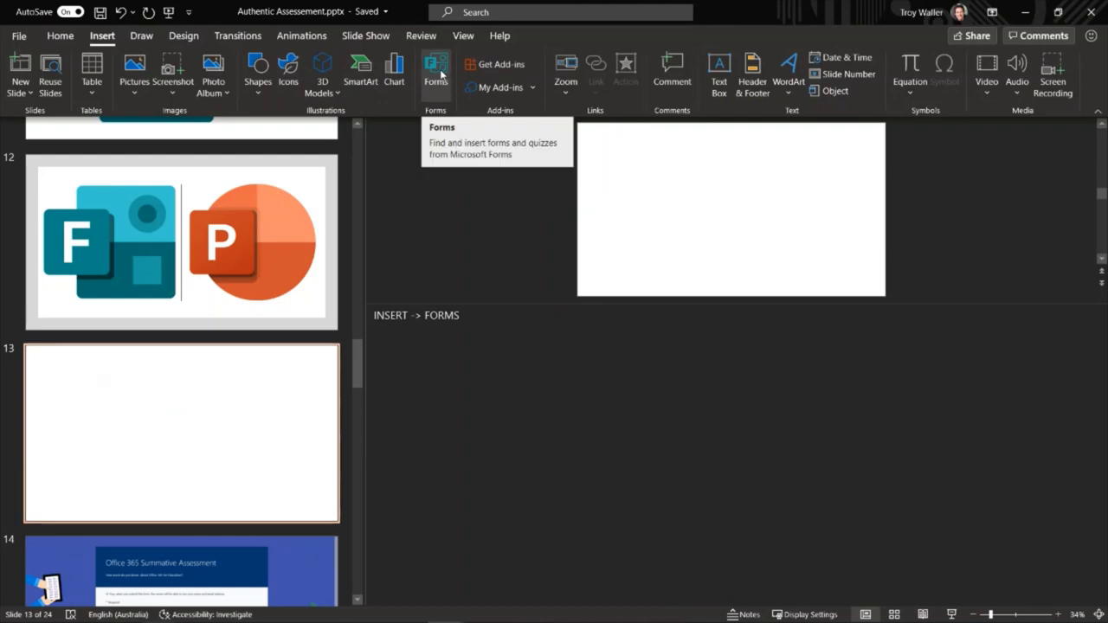
click(433, 76)
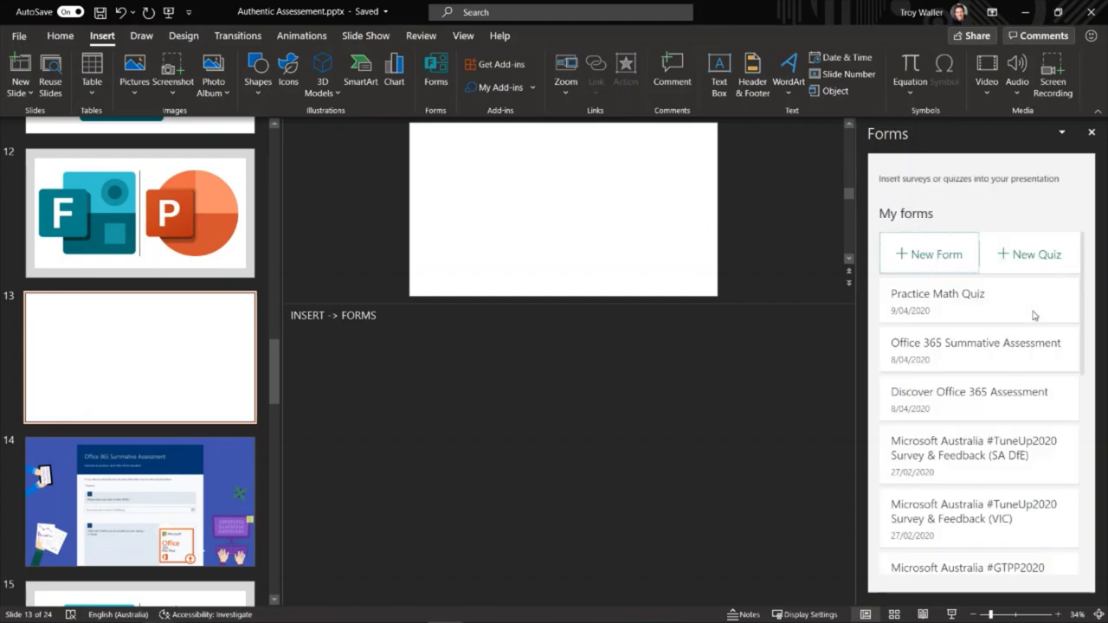
Look through the existing forms and quizzes that can be inserted, and go to slide 14 with the embedded assessment
mouse_move(963, 361)
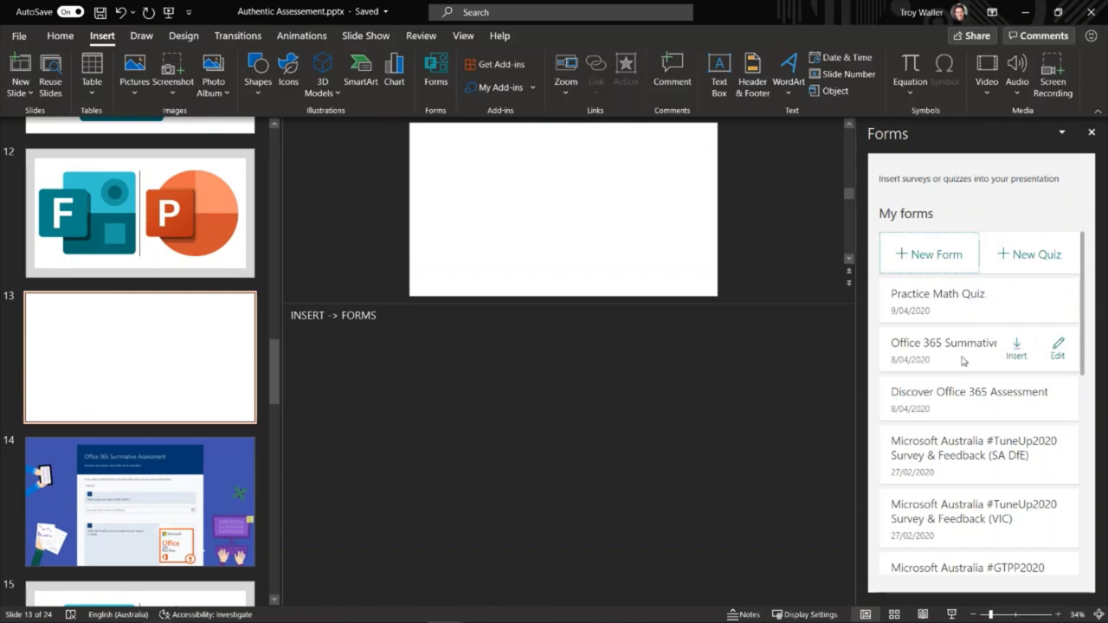
scroll(963, 361, down, 5)
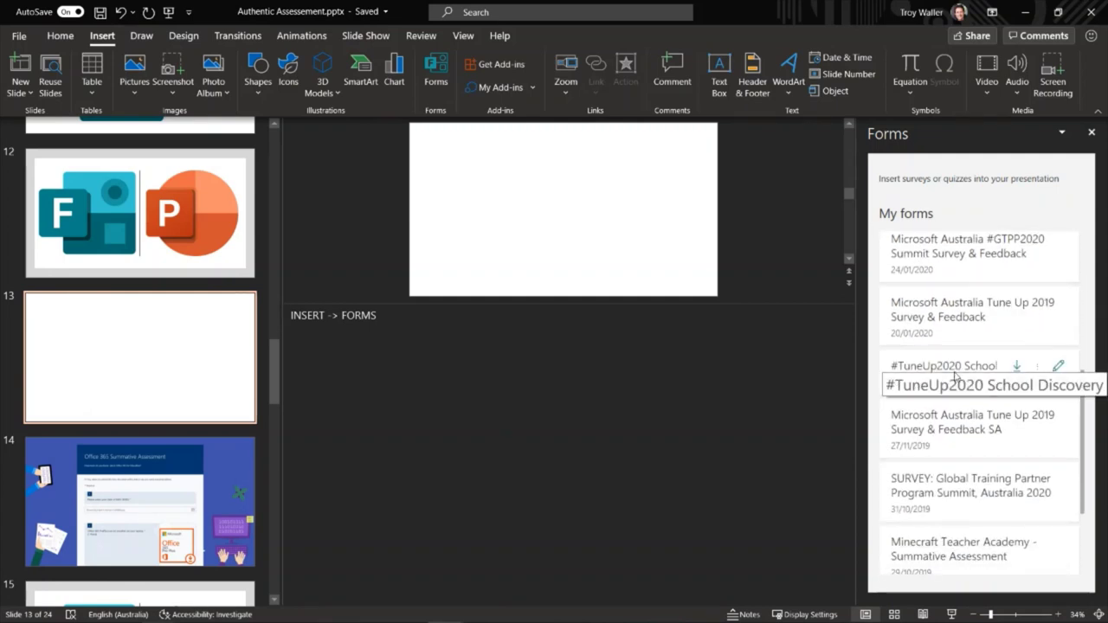
scroll(956, 372, up, 5)
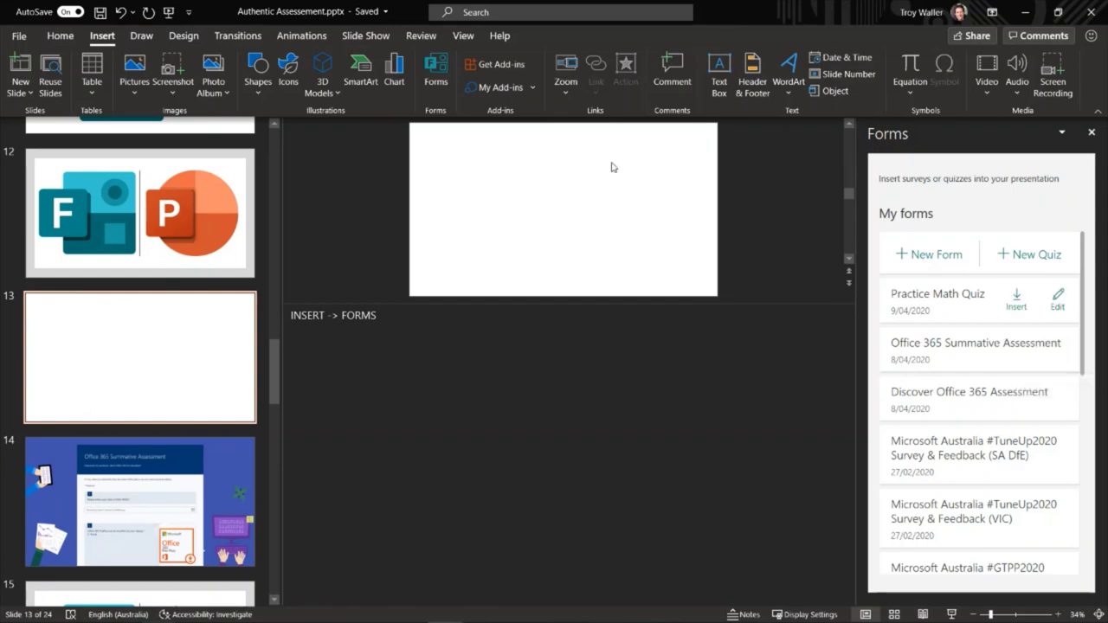
click(82, 482)
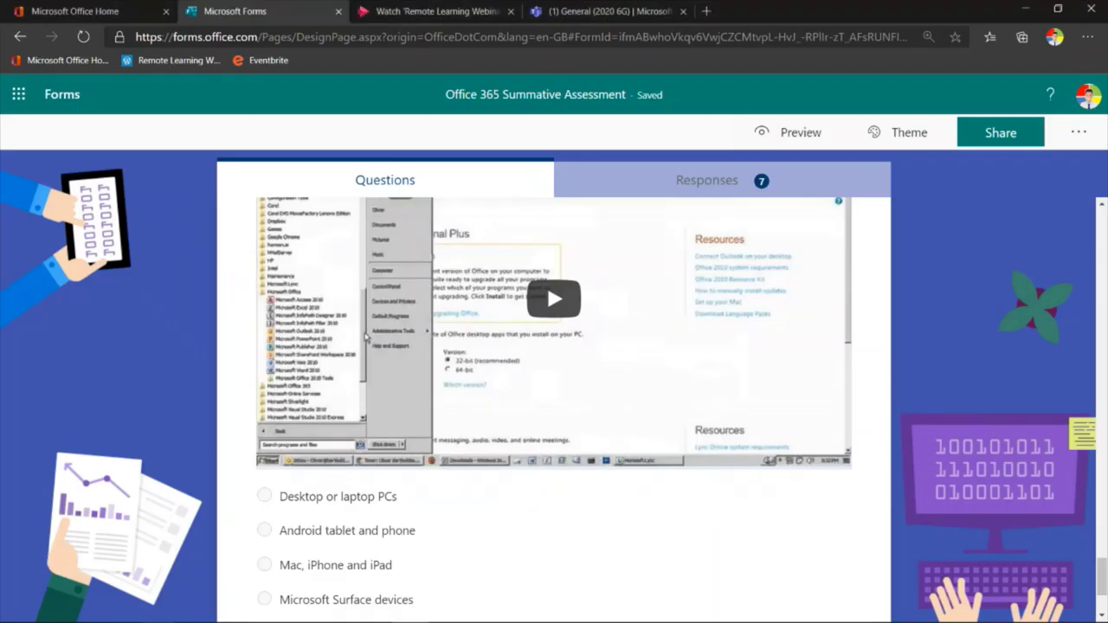
Return to the browser's Office 365 home page and examine the available apps in the app launcher
click(78, 11)
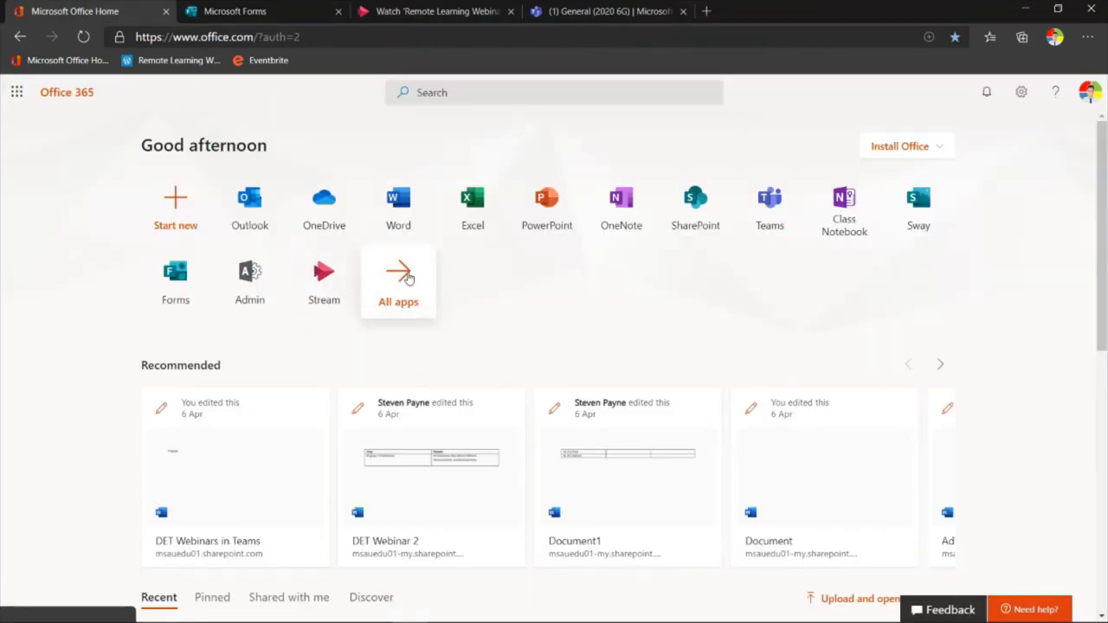
click(16, 92)
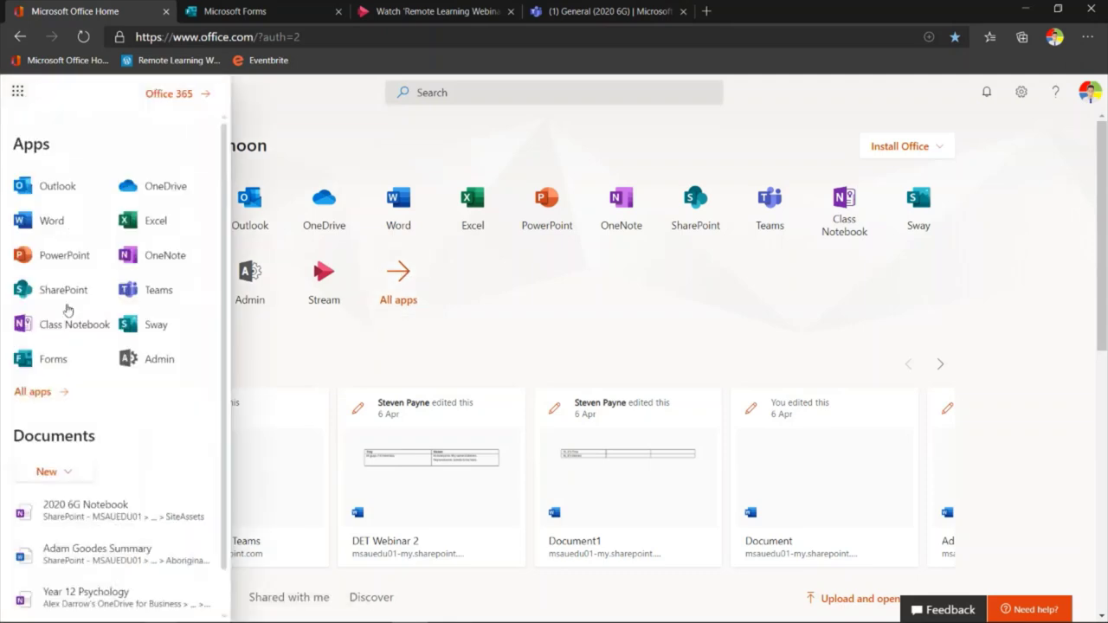
click(549, 332)
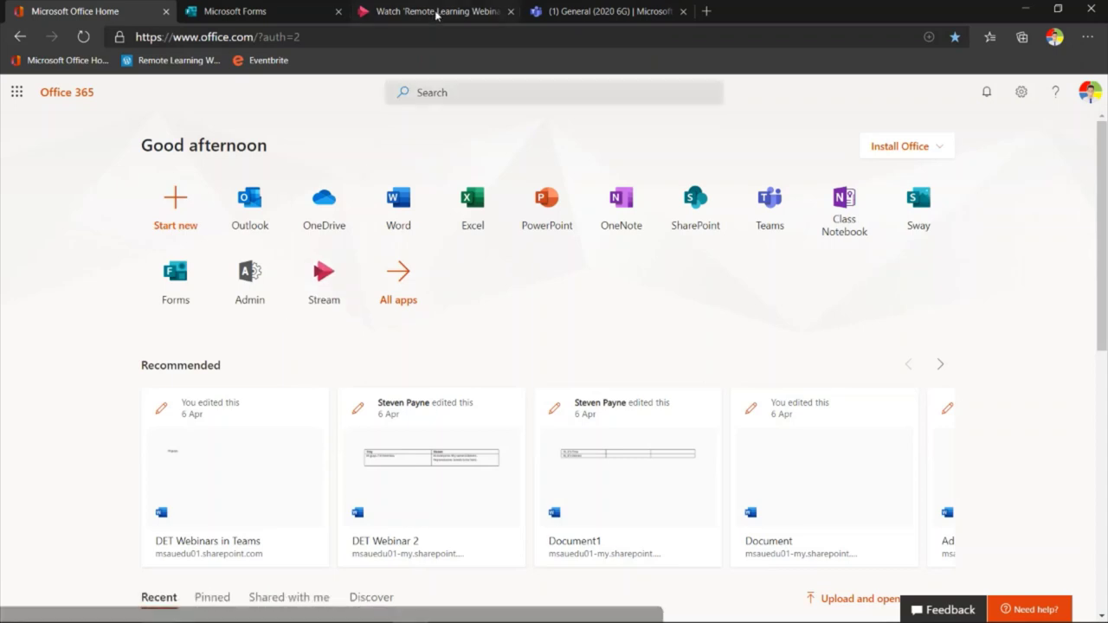
Switch to Microsoft Stream and open the Remote Learning Webinar 3 OneNote Class Notebook video from your own videos
click(436, 14)
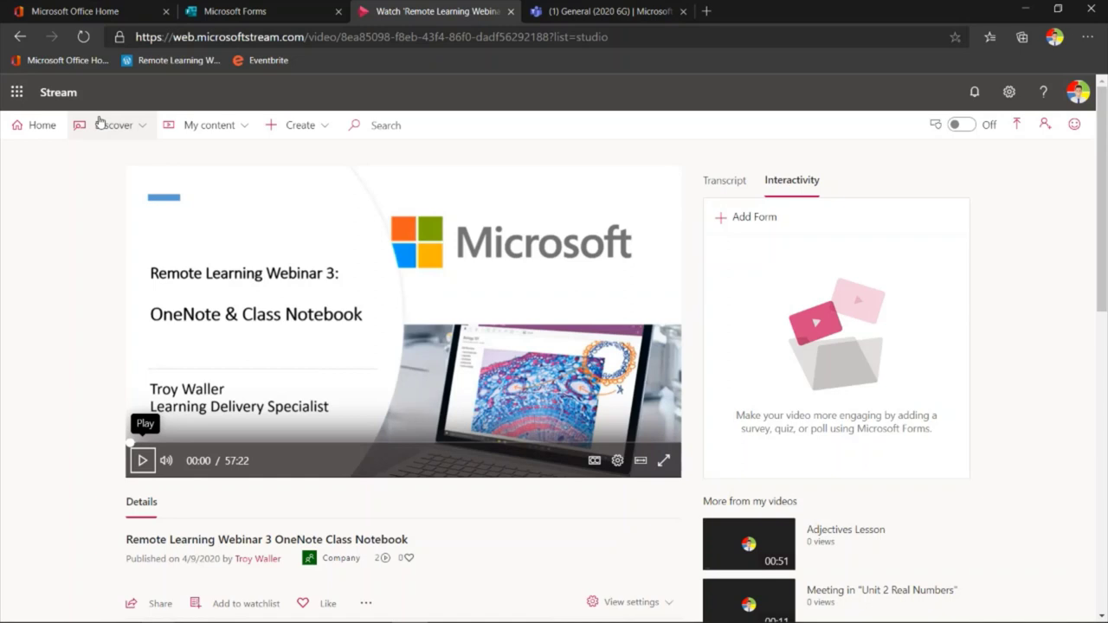
click(201, 125)
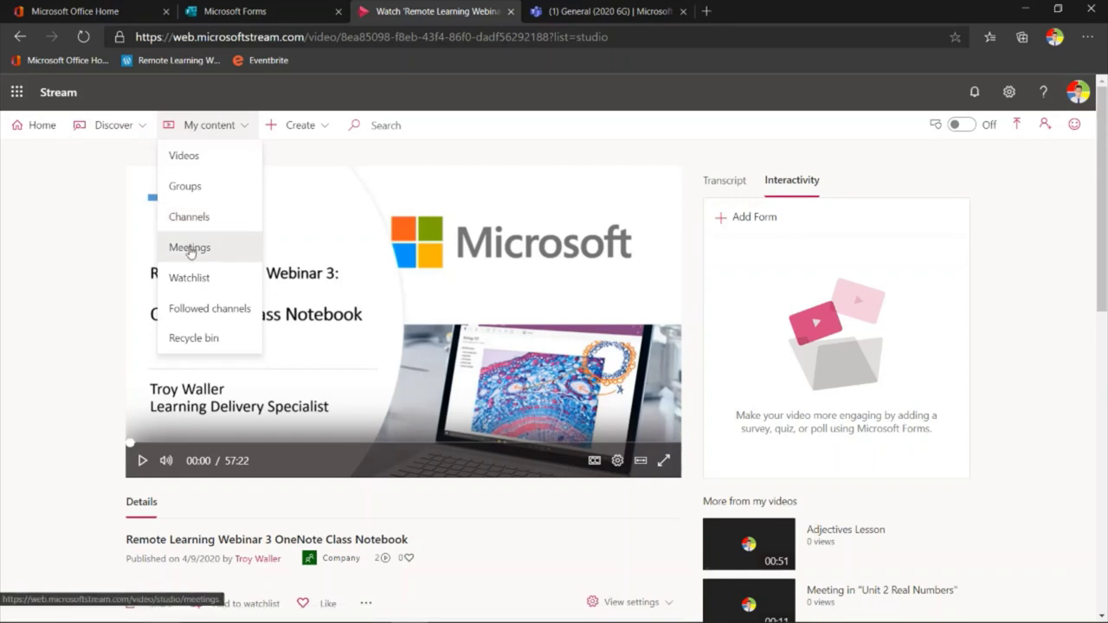
click(198, 155)
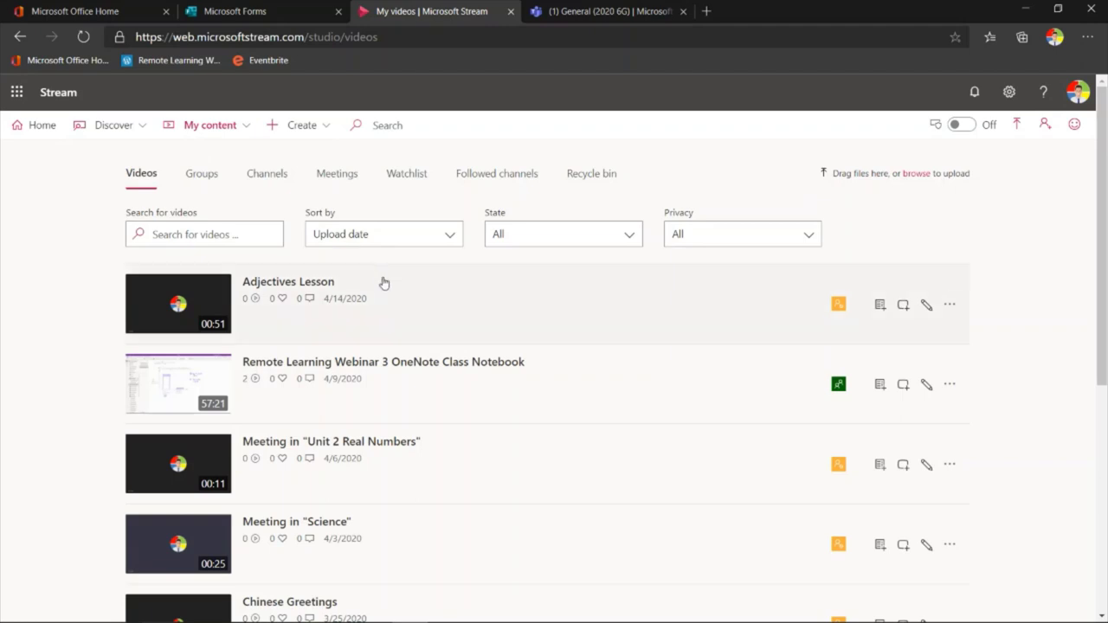
click(425, 370)
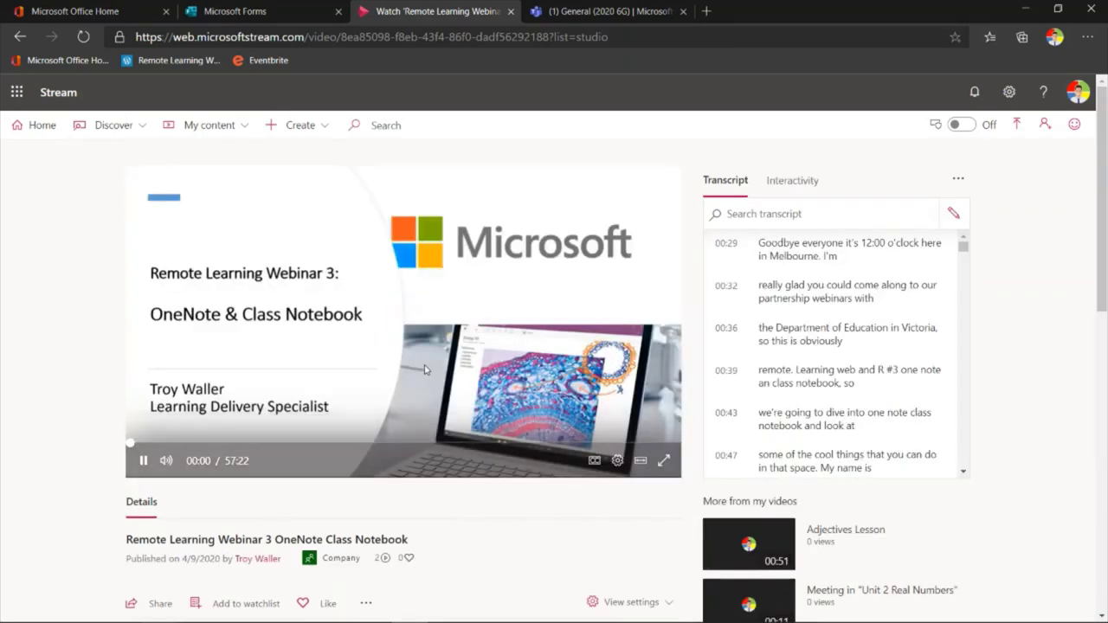
Pause the video, move to 13:50 and start adding an interactive form at that point
click(144, 461)
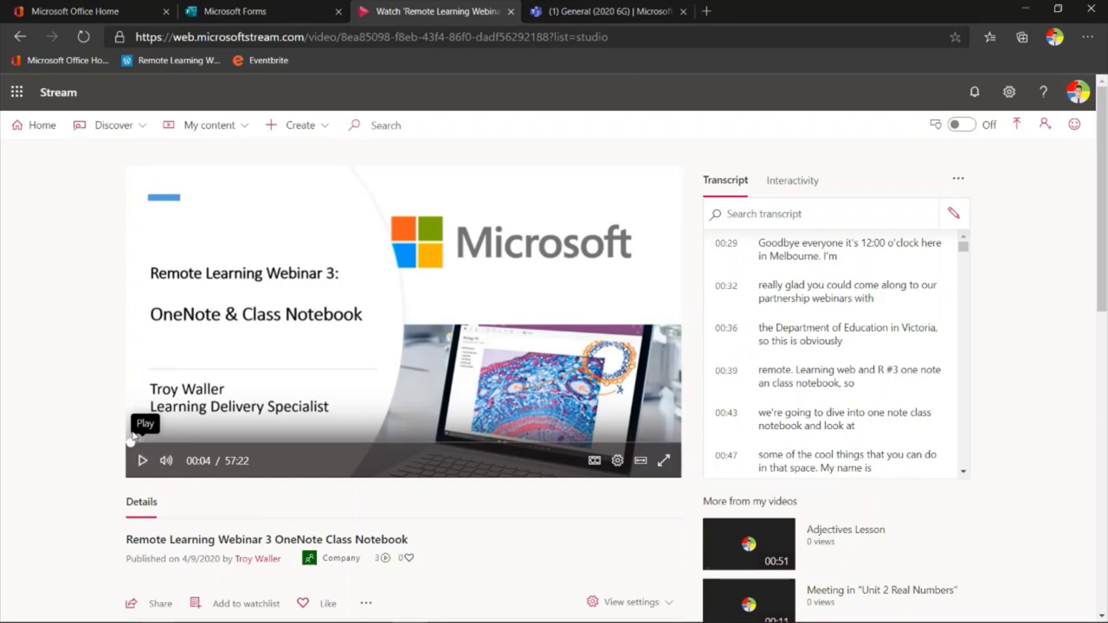
click(263, 445)
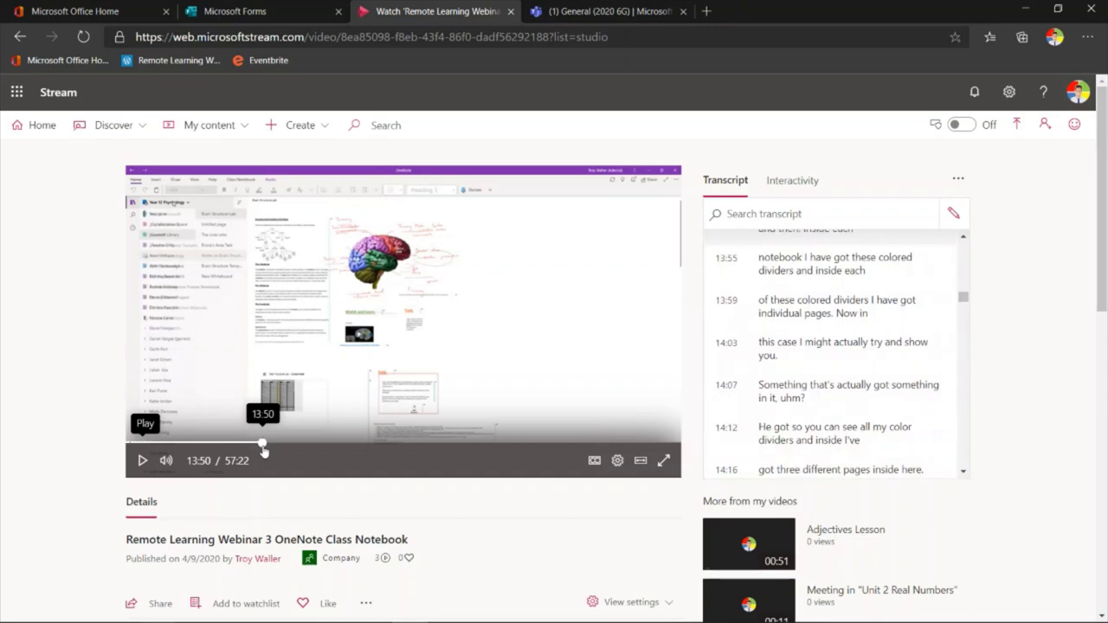
click(798, 188)
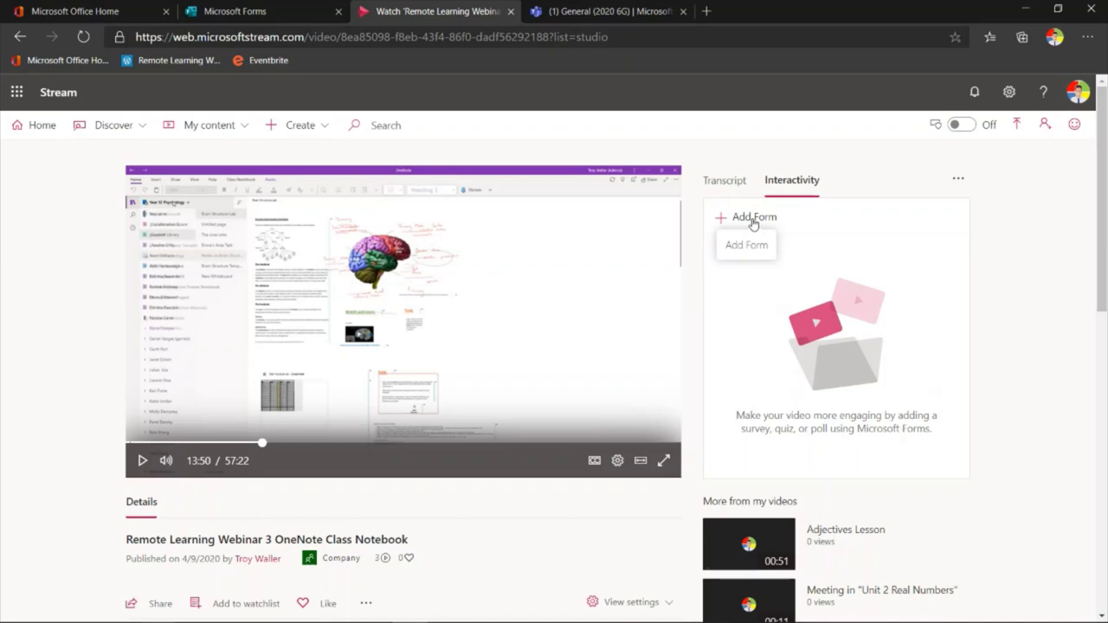
click(749, 222)
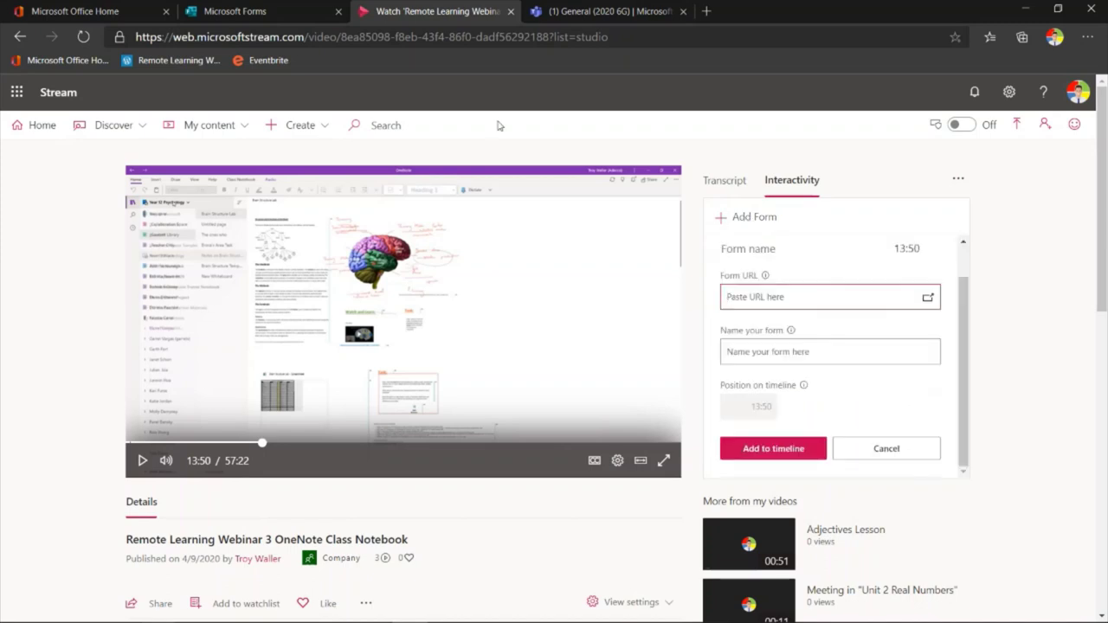
Copy the response link of the Office 365 Summative Assessment in Forms and paste it as the form URL in Stream
click(282, 14)
click(978, 140)
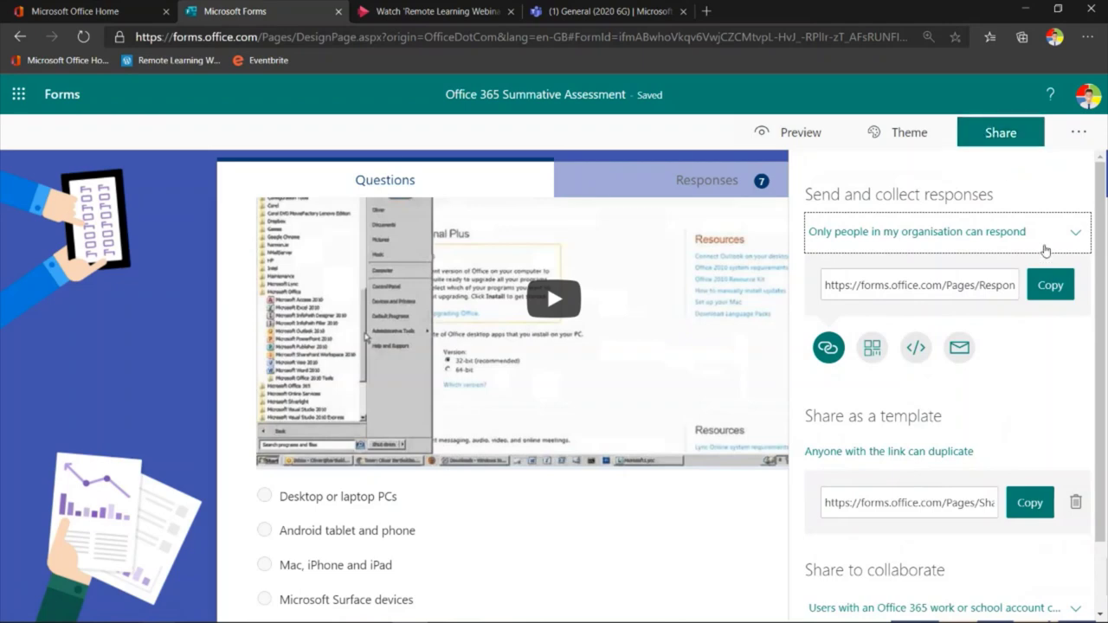
click(1046, 288)
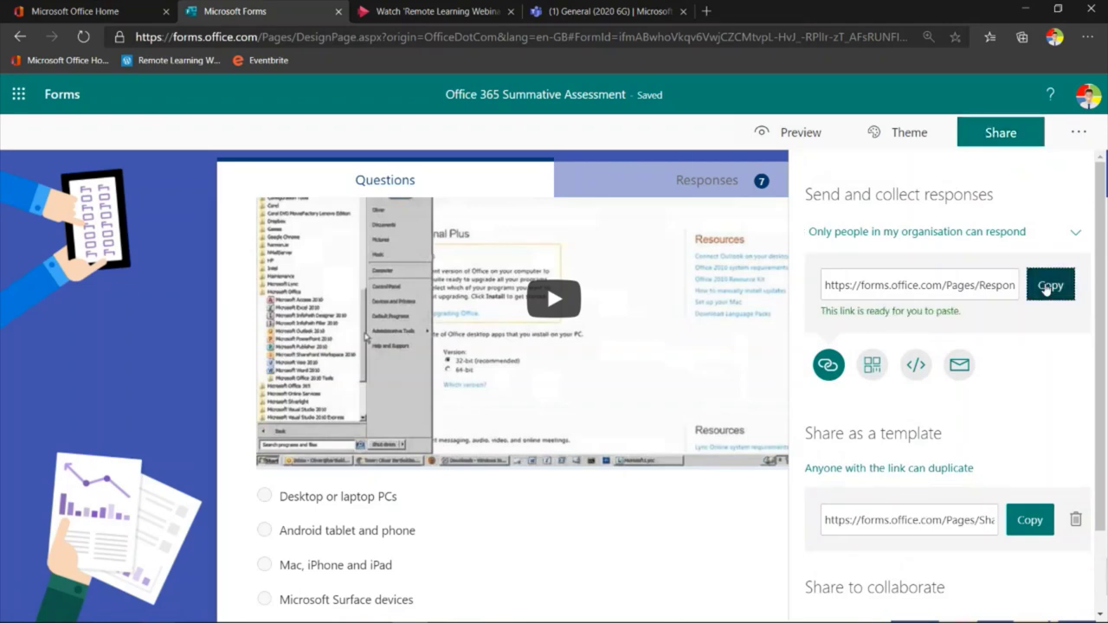
click(425, 11)
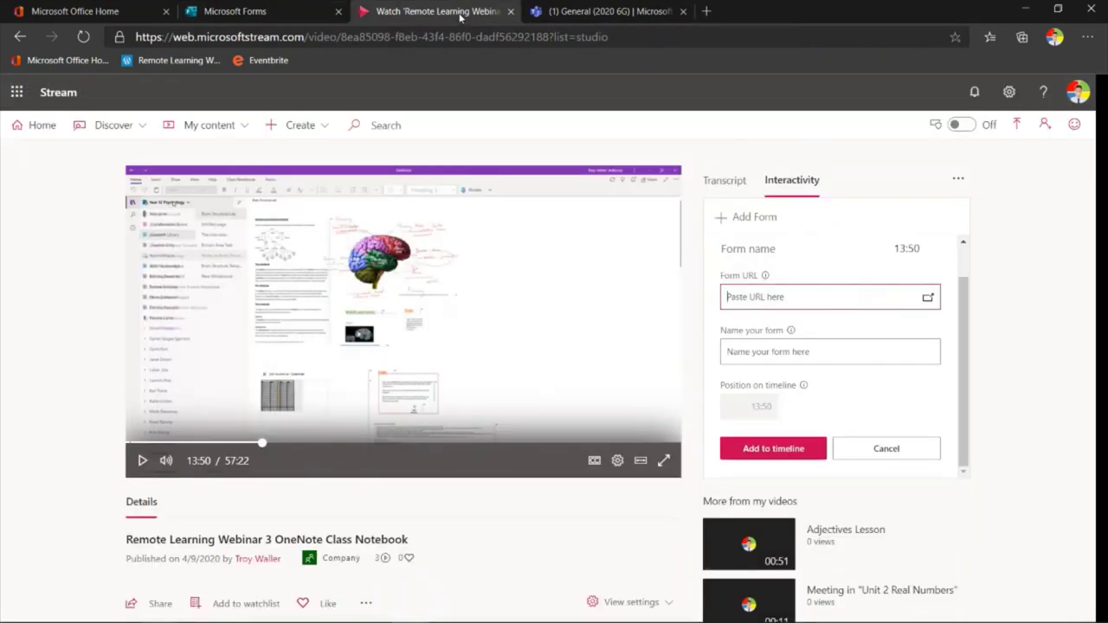
click(894, 298)
key(ctrl+v)
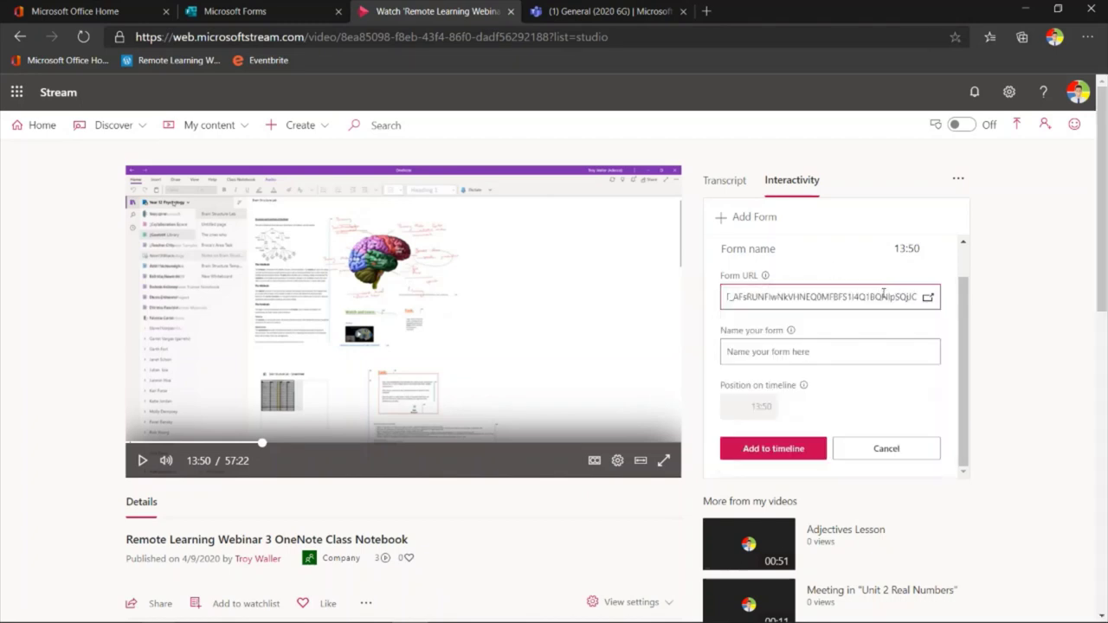
Name the form O365 Summative Assessment and add it to the video's timeline
click(777, 351)
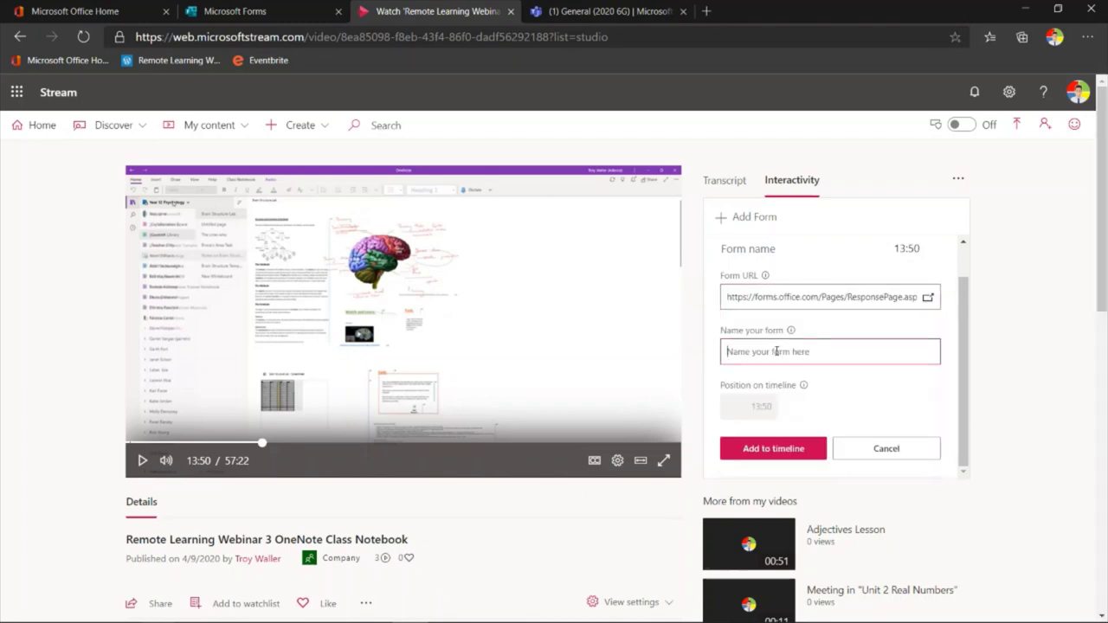
text(O365 Summative A)
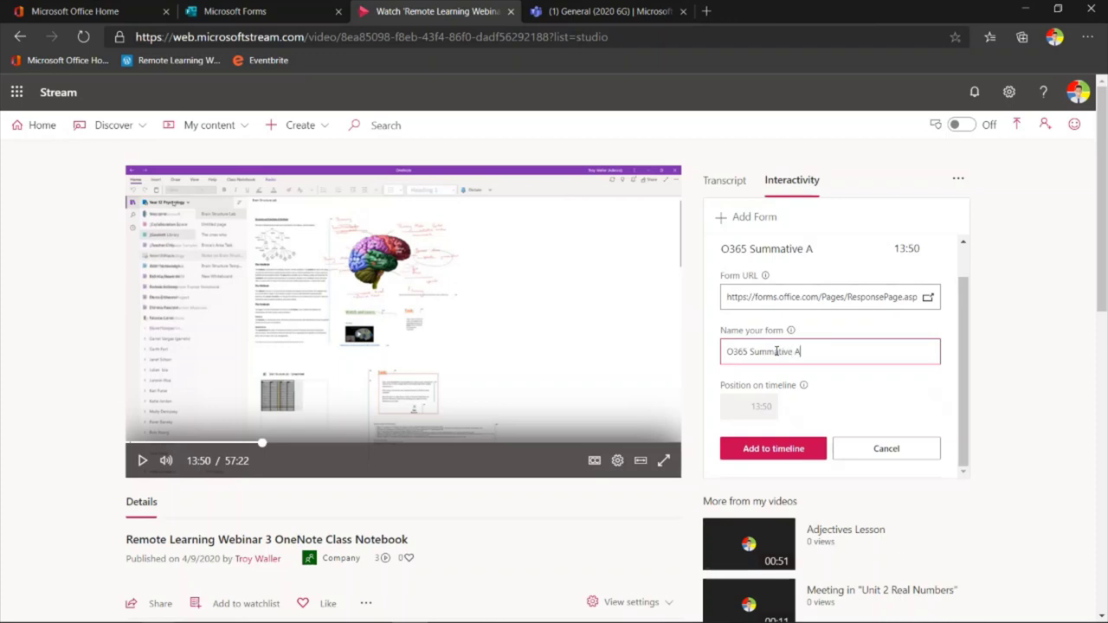
text(ssessment)
click(789, 458)
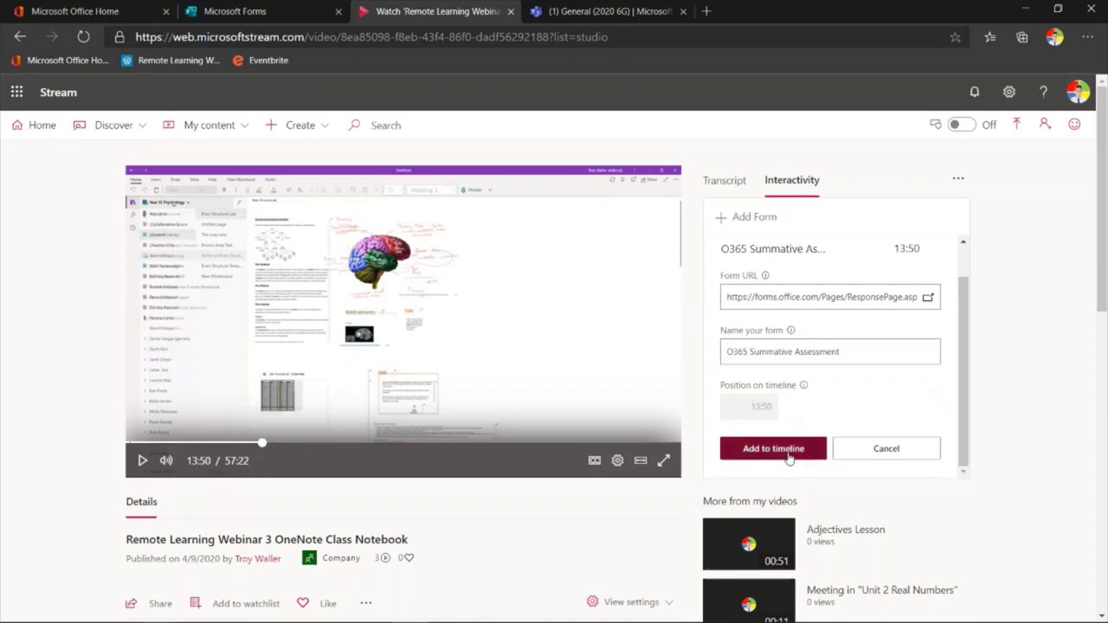
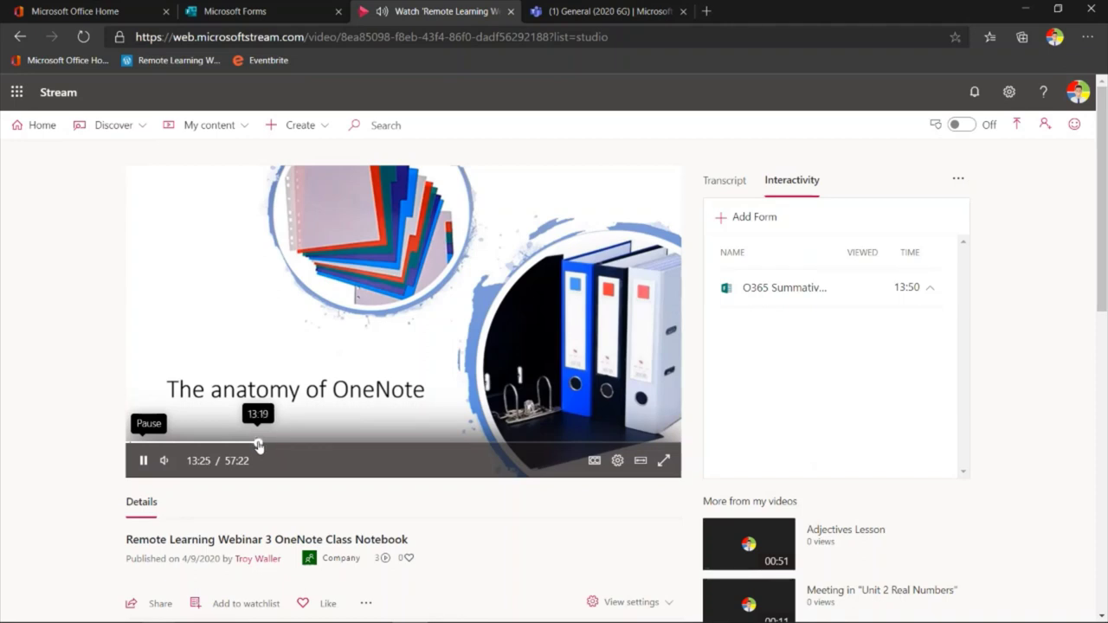
Play the video from shortly before 13:50, look through the embedded assessment's questions, continue to the video and pause it
click(258, 444)
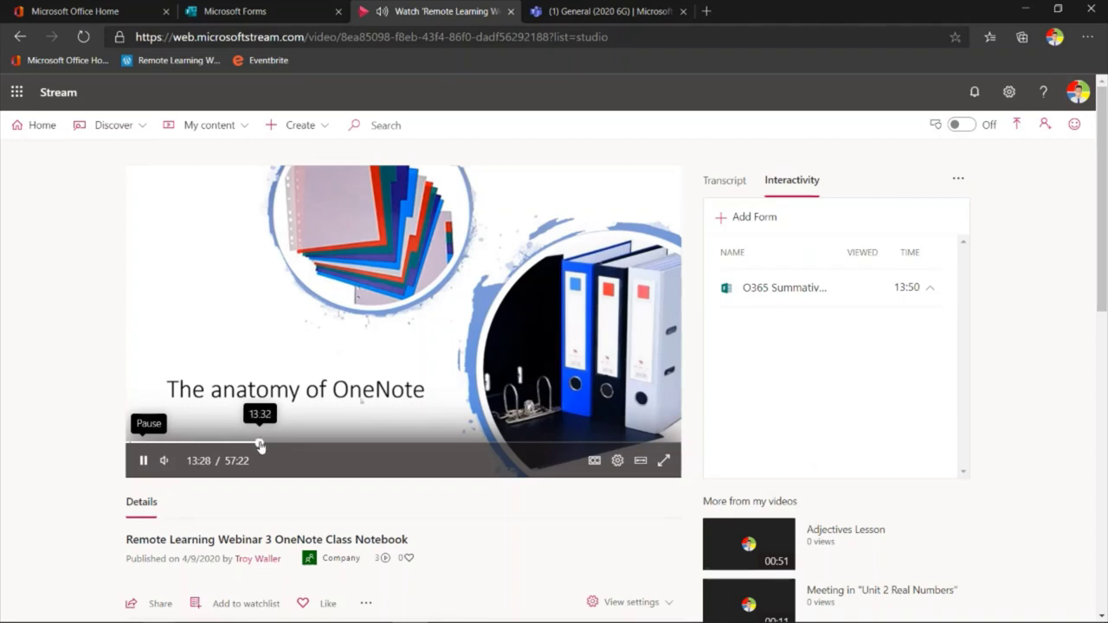
click(259, 444)
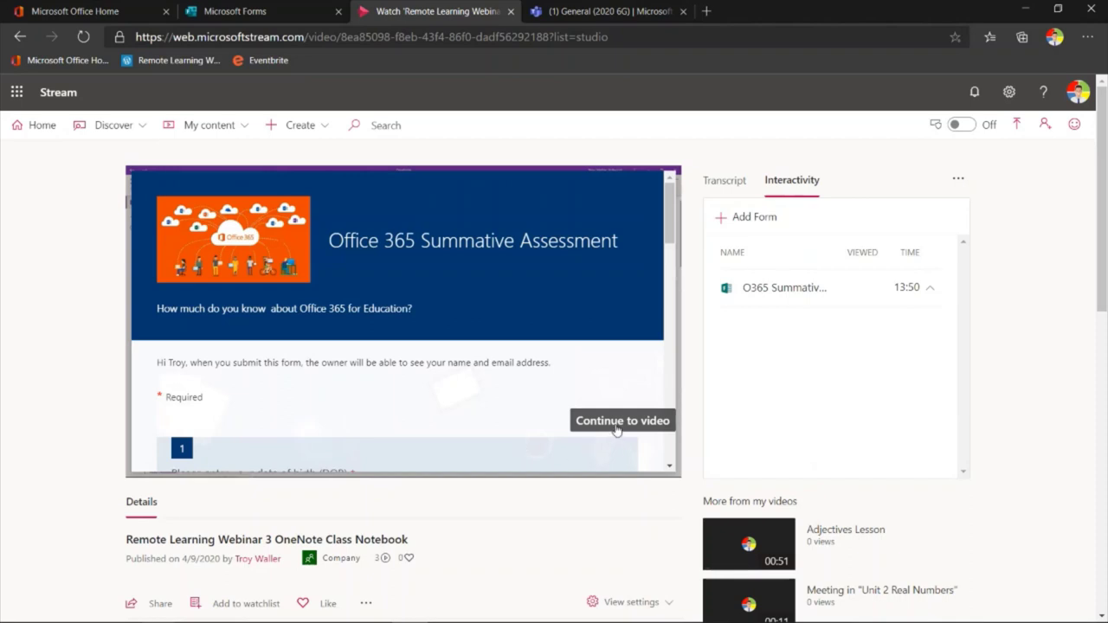
scroll(438, 301, down, 5)
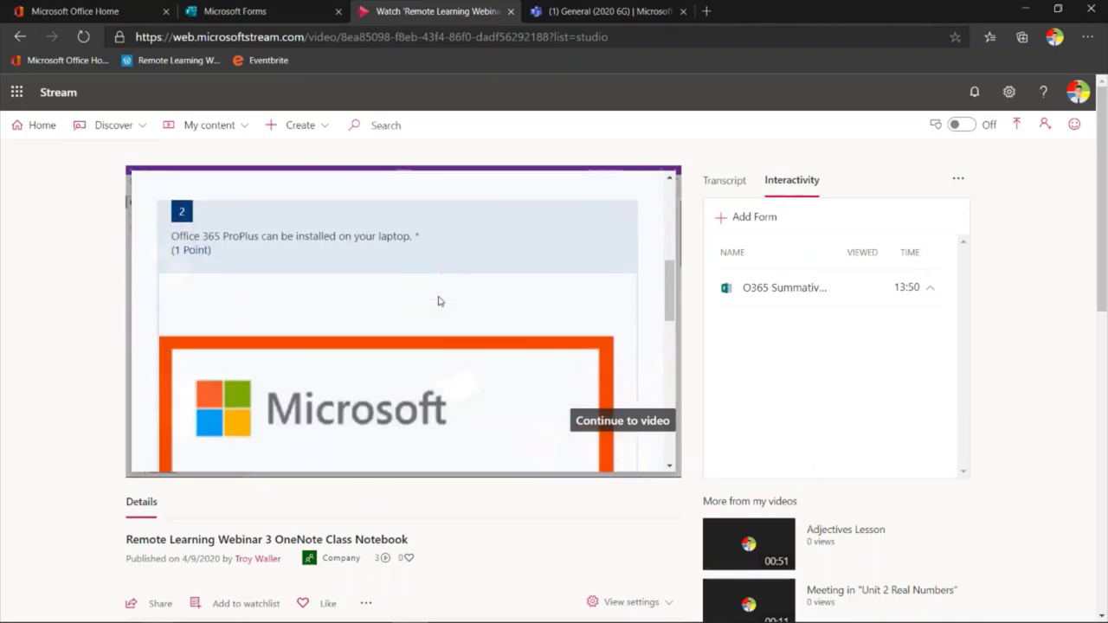
scroll(438, 301, down, 6)
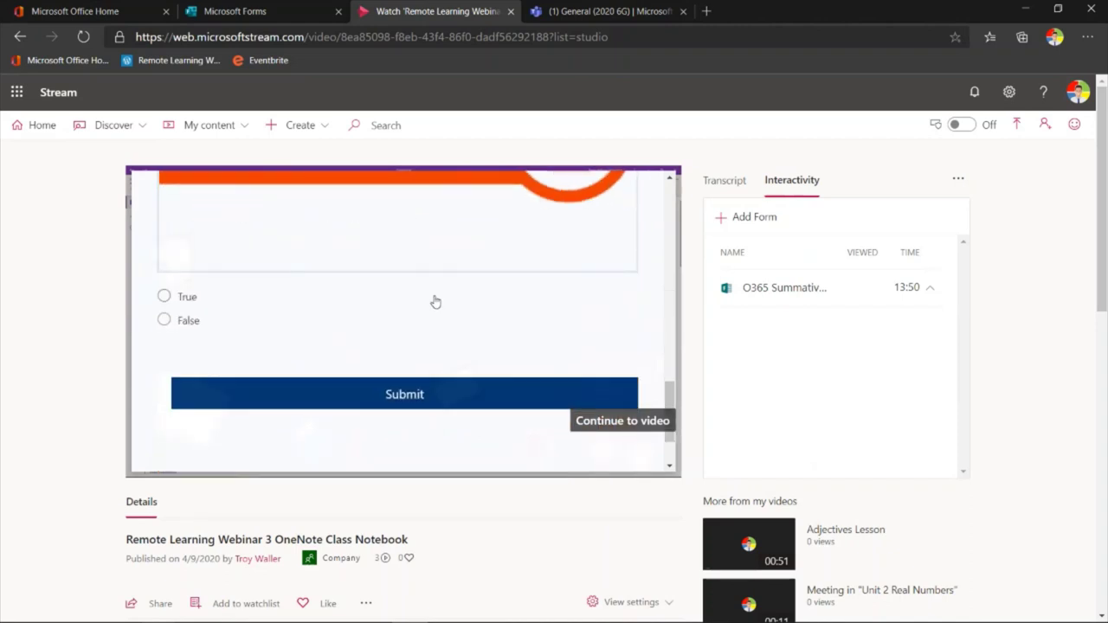
click(613, 421)
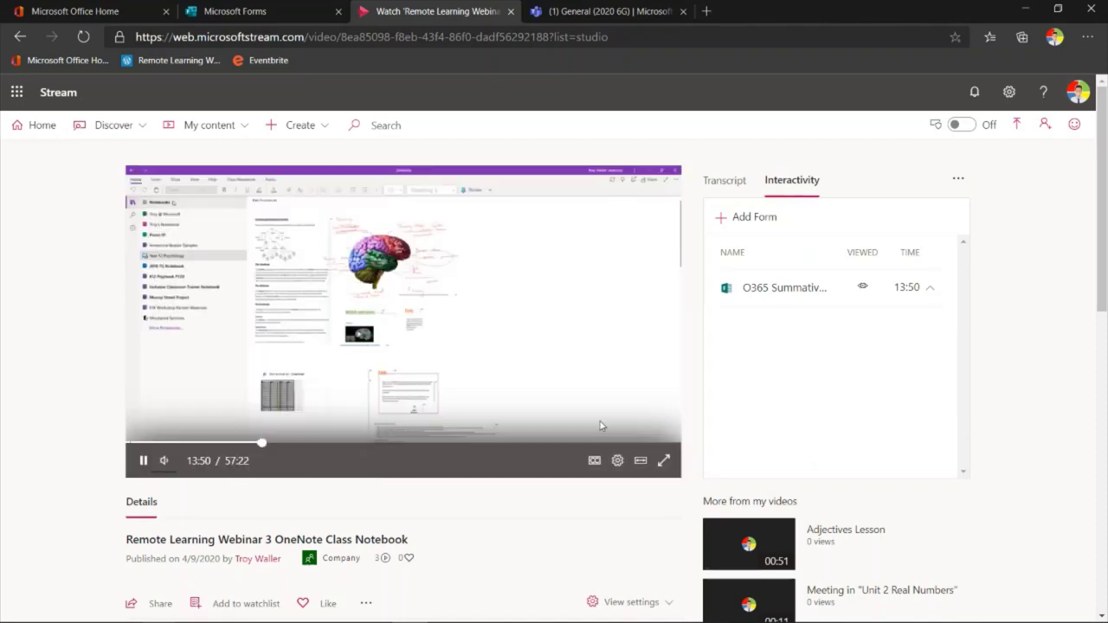
click(145, 459)
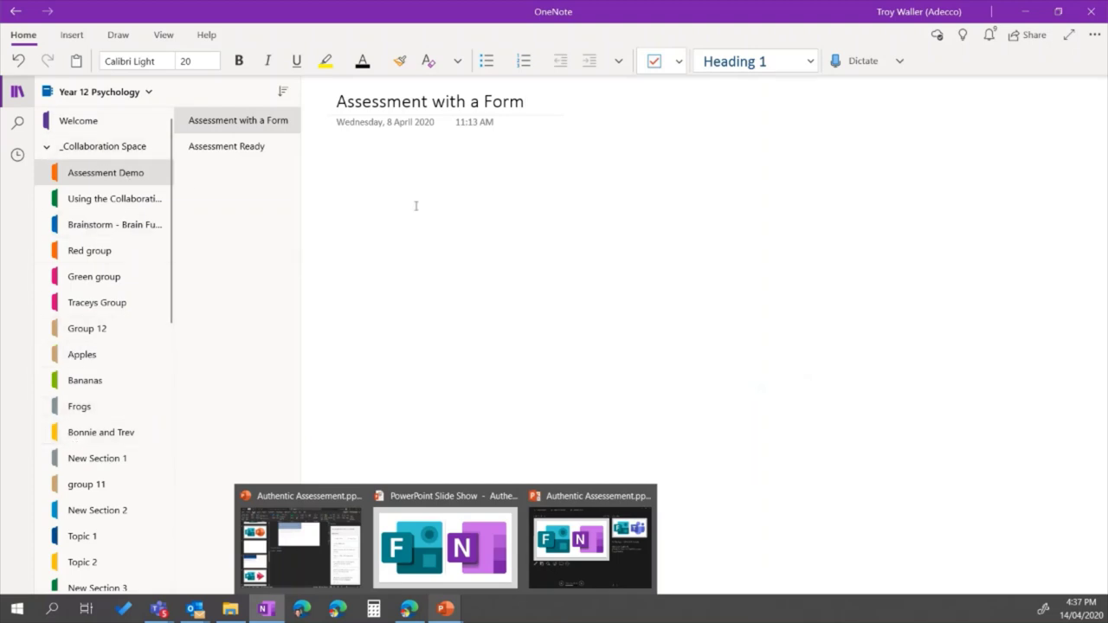
Paste the copied assessment form link into the body of the Assessment with a Form page
click(342, 151)
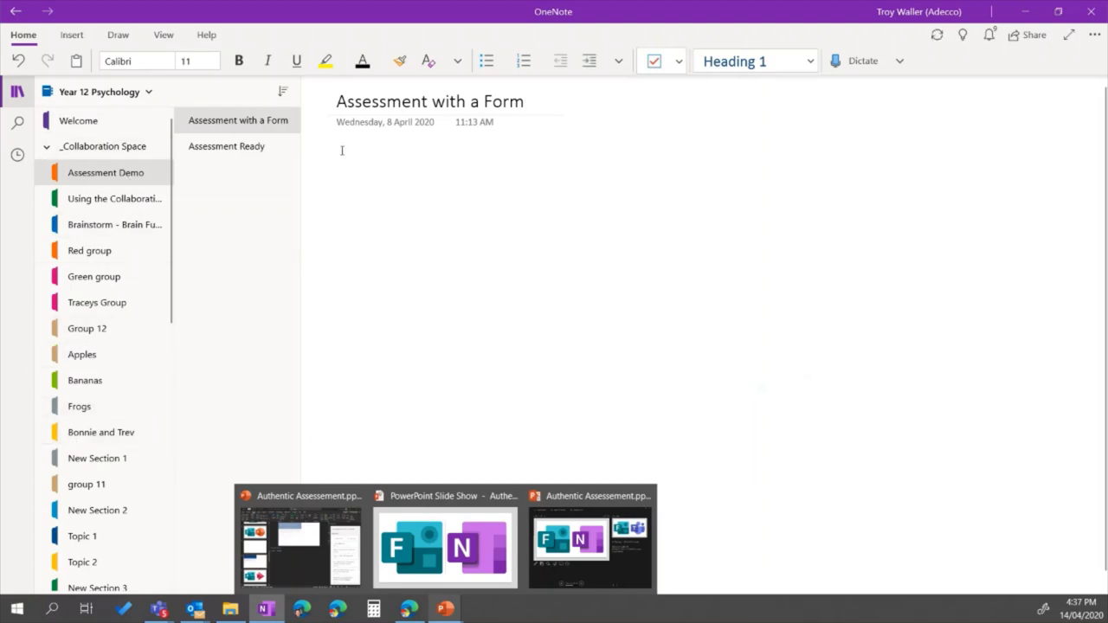
click(77, 40)
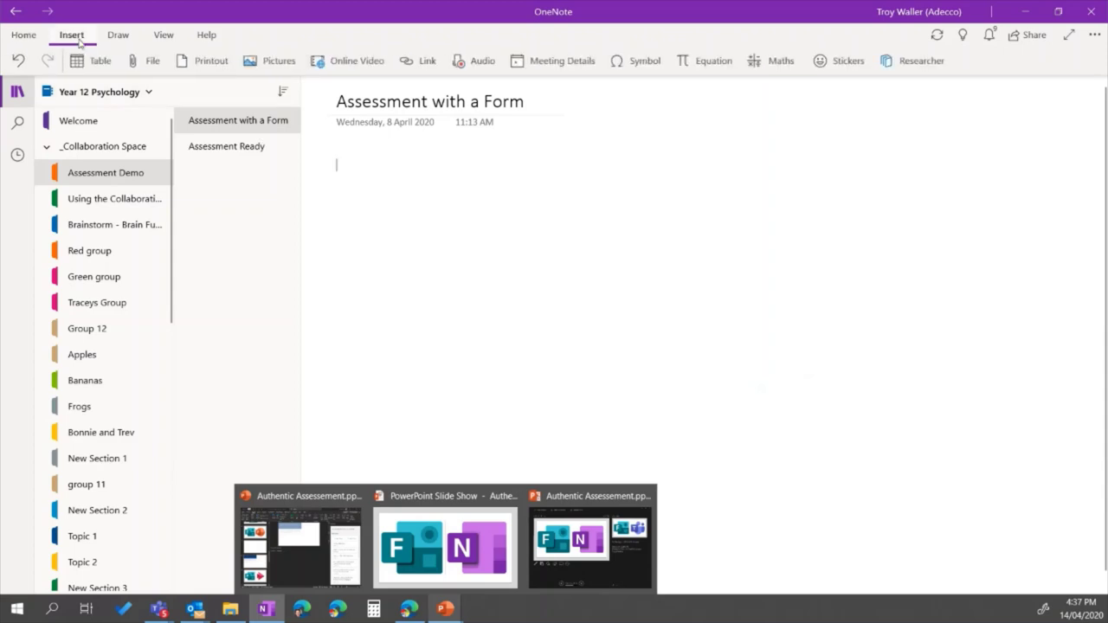
right_click(346, 154)
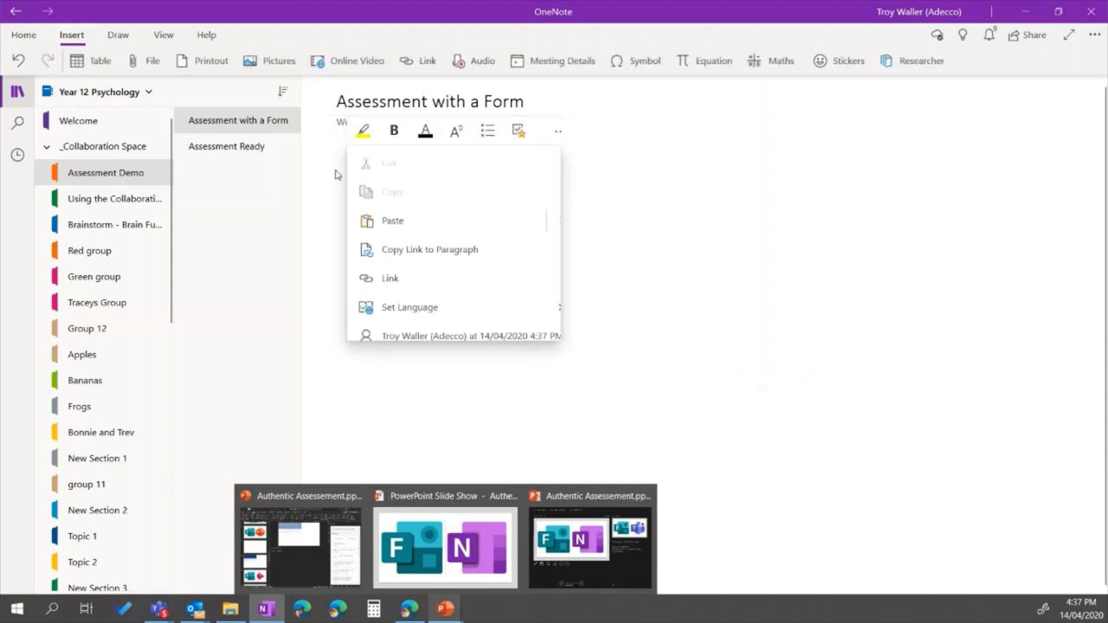
click(423, 247)
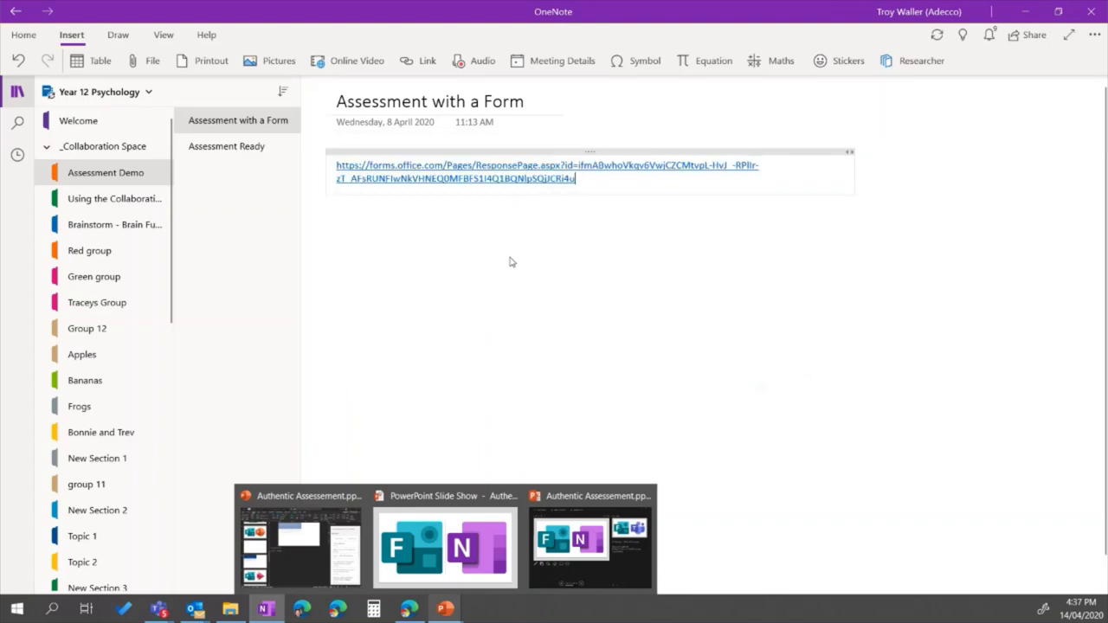
Open the Assessment Ready page and look through the embedded Office 365 Summative Assessment down to question 10
click(260, 147)
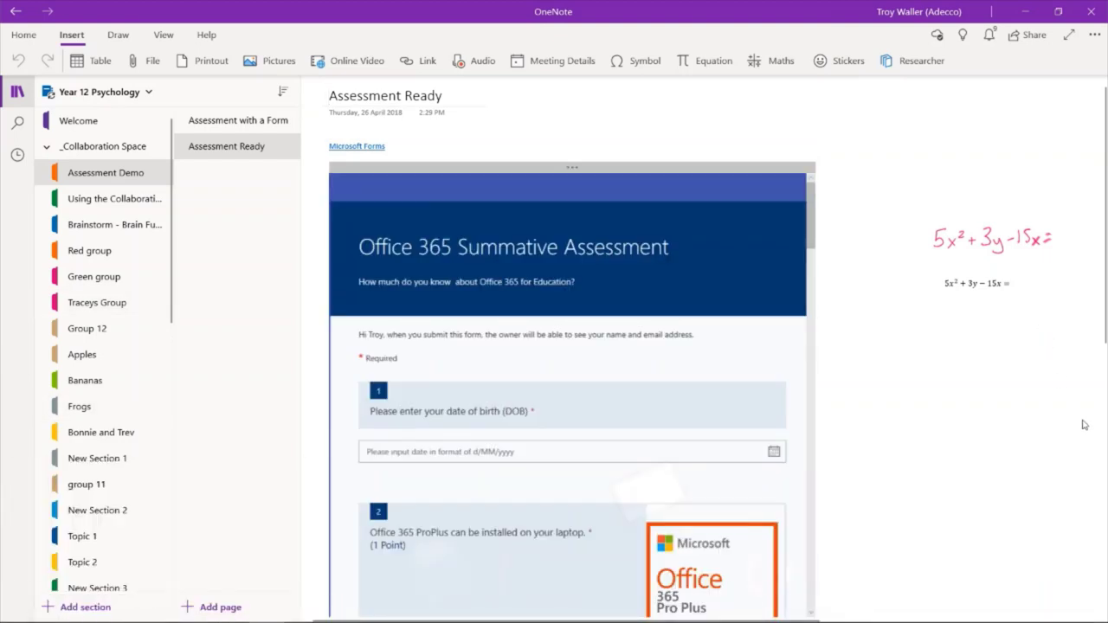
scroll(690, 445, down, 10)
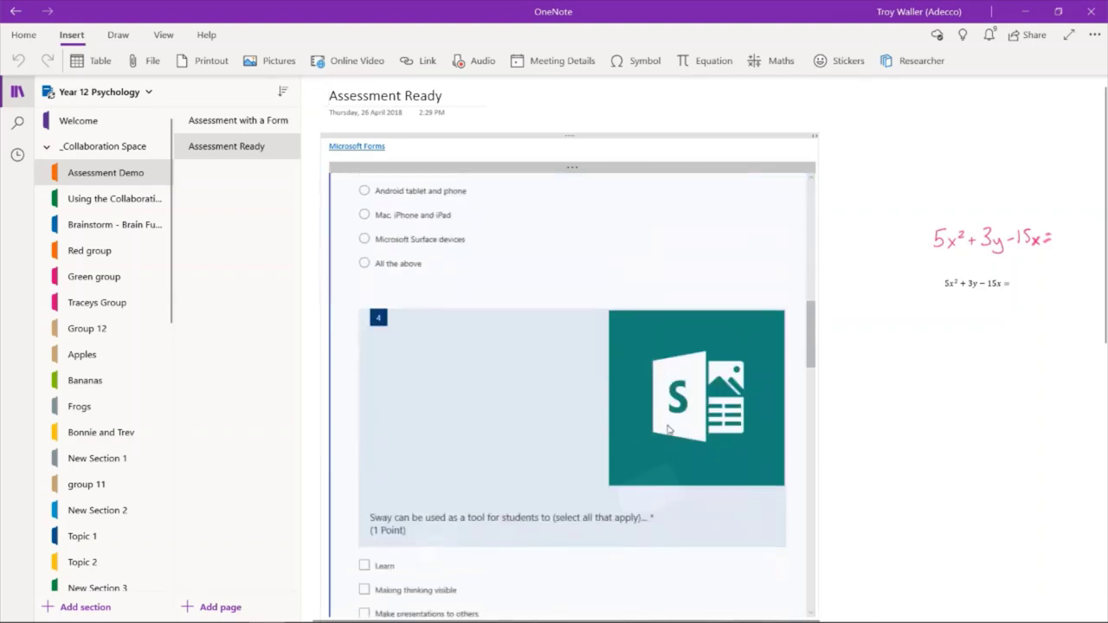
scroll(668, 429, down, 10)
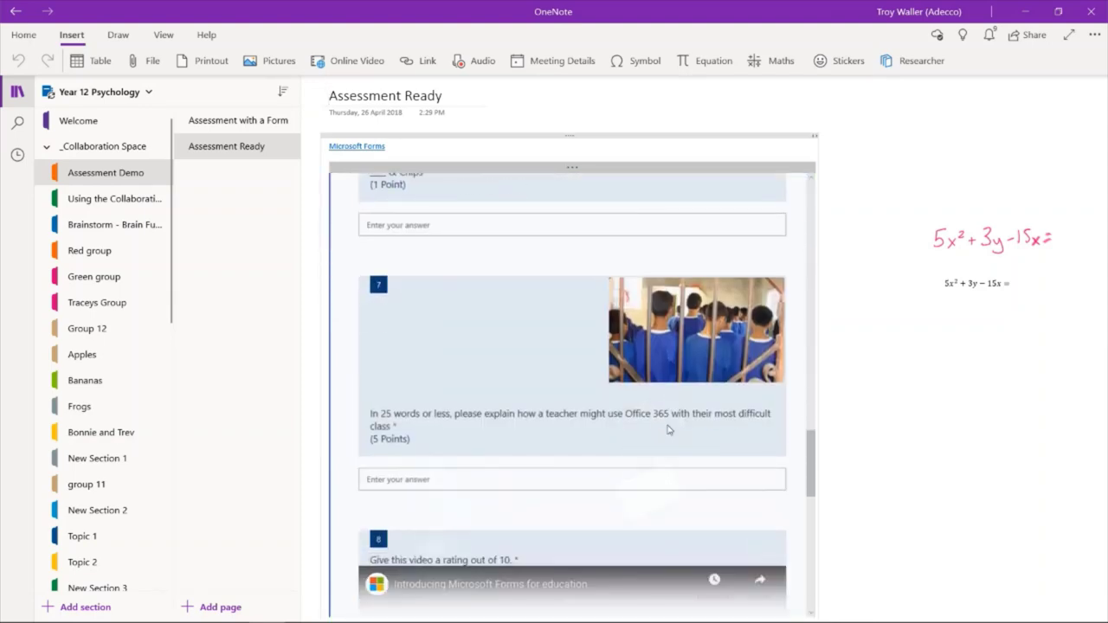
scroll(667, 430, down, 10)
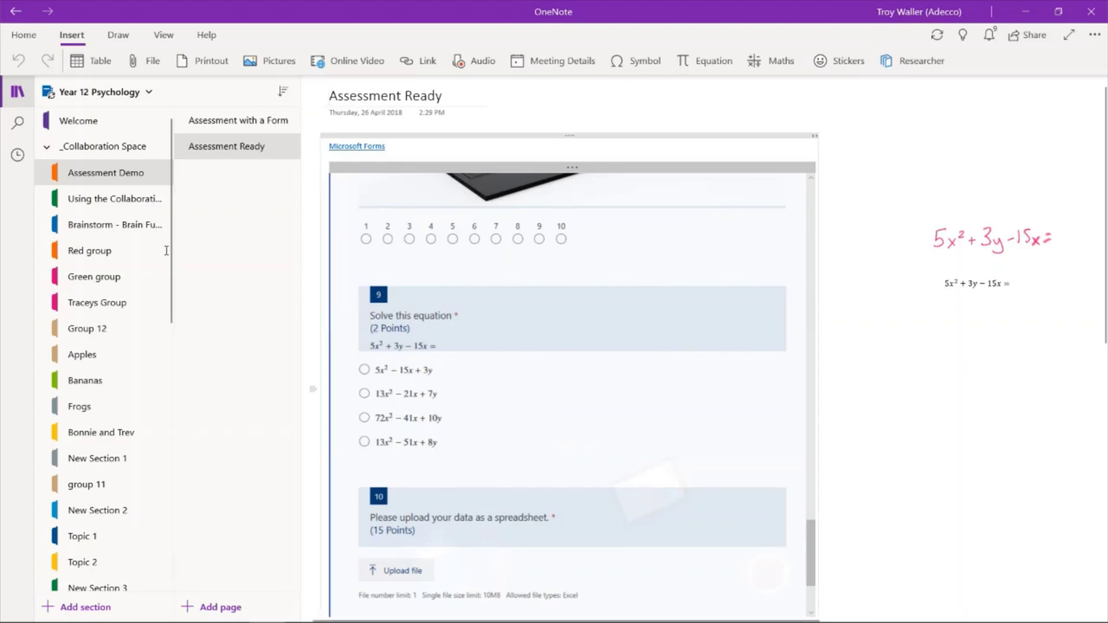
Collapse the Collaboration Space and expand a student's section group to view its sections
click(47, 148)
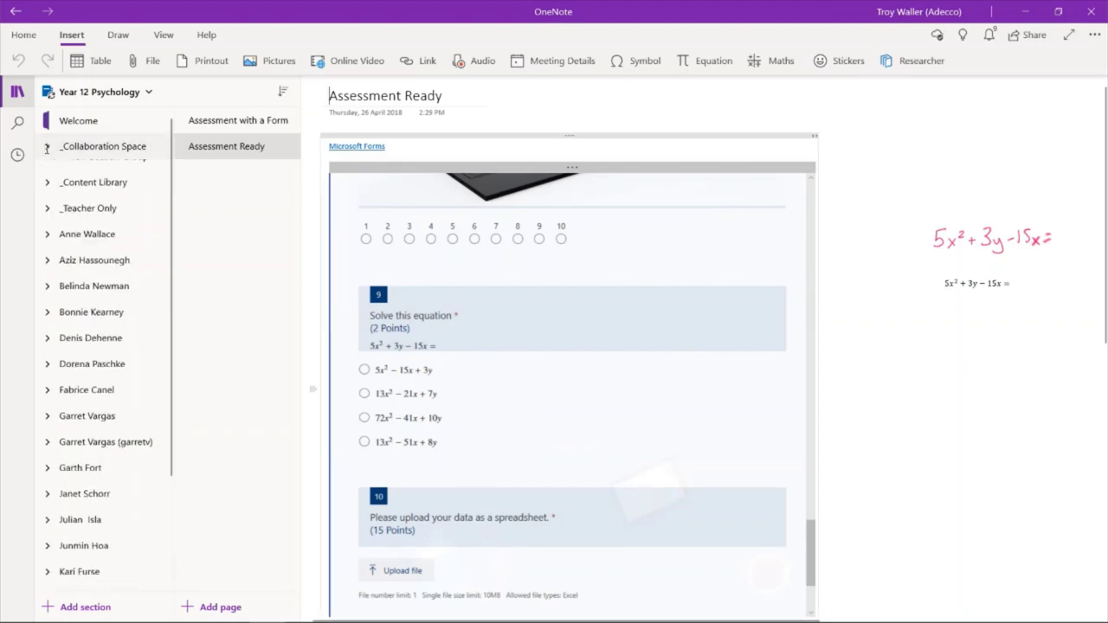
click(47, 301)
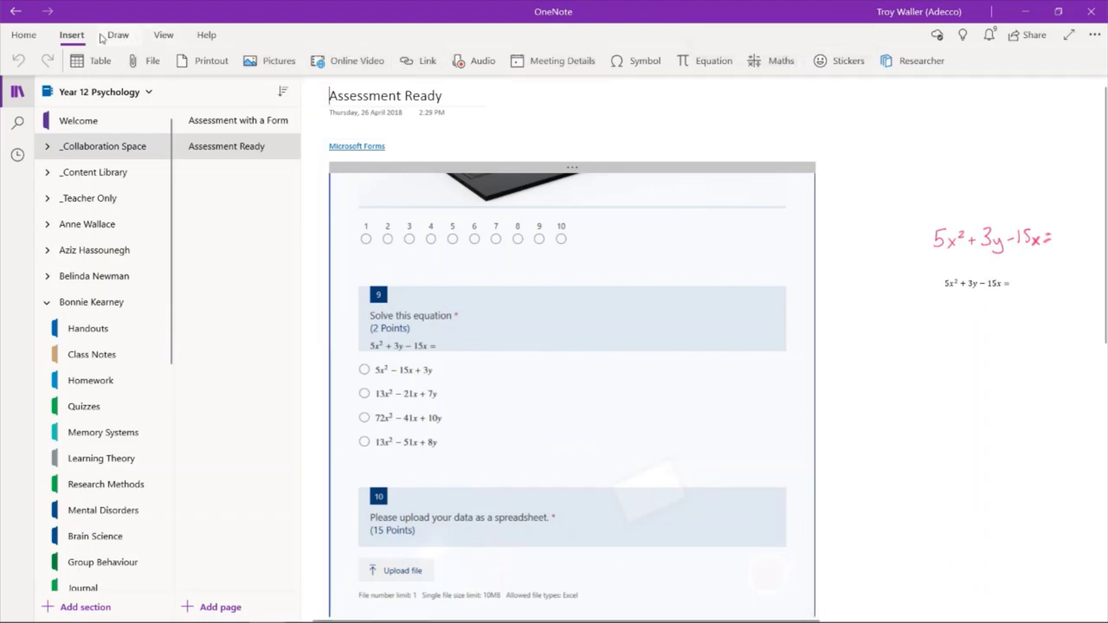
Select the handwritten equation 5x² + 3y − 15x = beside the form and open it in the Maths tool
click(35, 40)
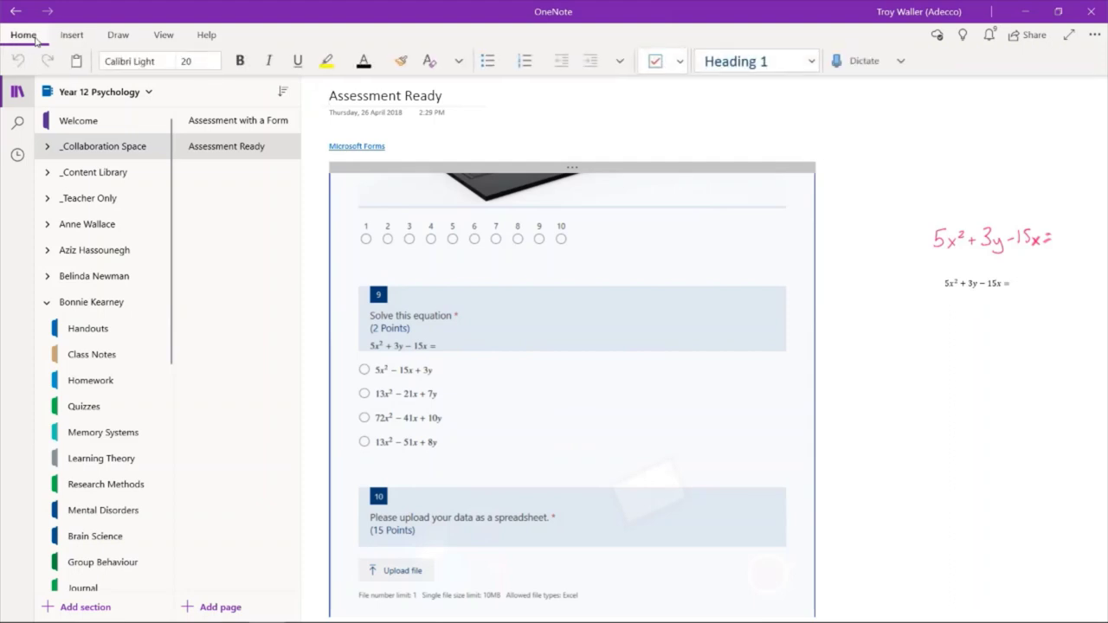
click(122, 43)
click(83, 63)
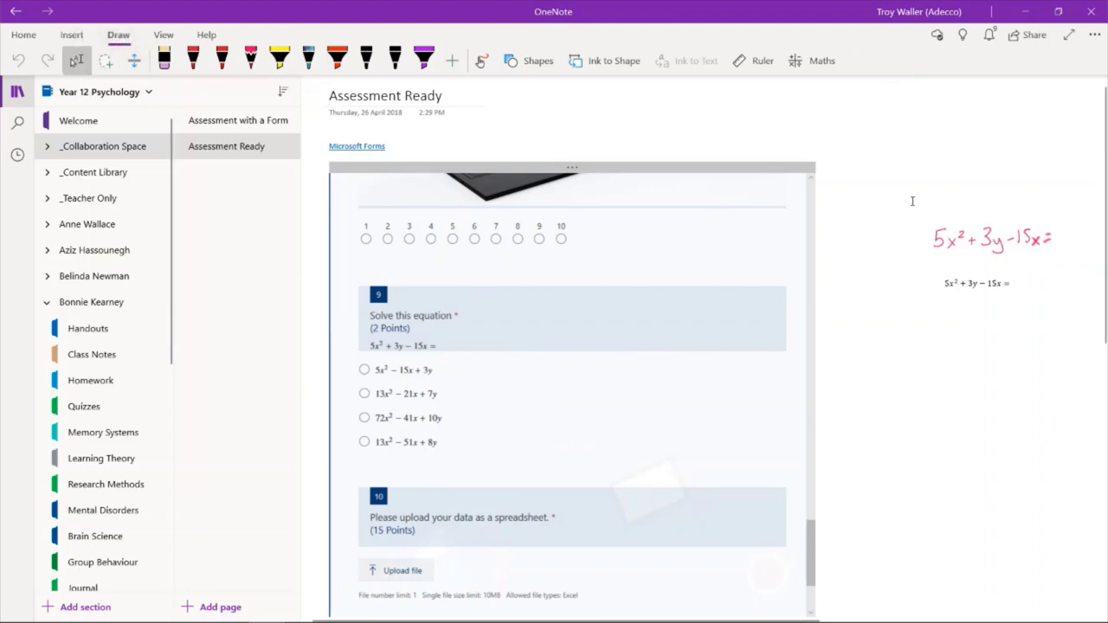
mouse_move(911, 201)
mouse_down()
mouse_move(987, 282)
mouse_move(1076, 277)
mouse_up()
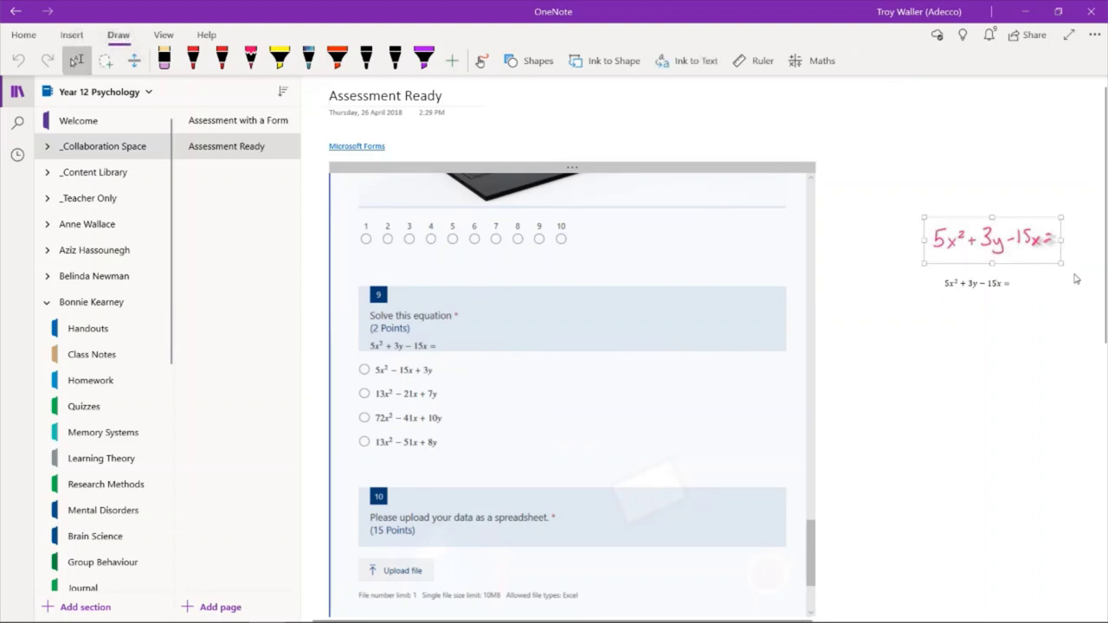
click(820, 61)
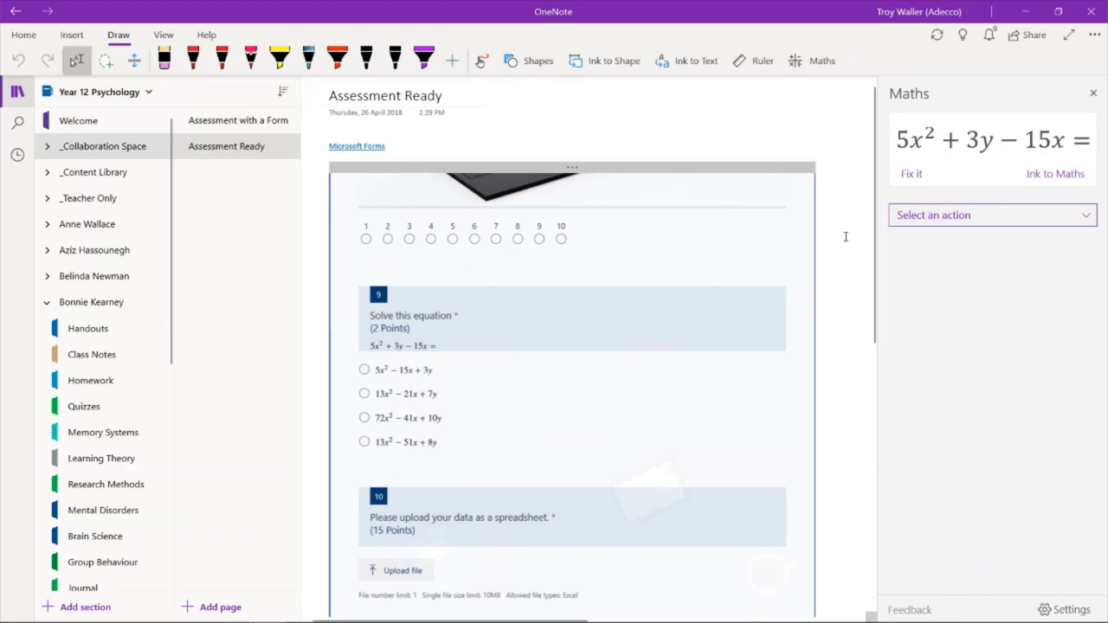
Differentiate the equation with respect to x, and replace that action with Integrate w.r.t. x
click(922, 218)
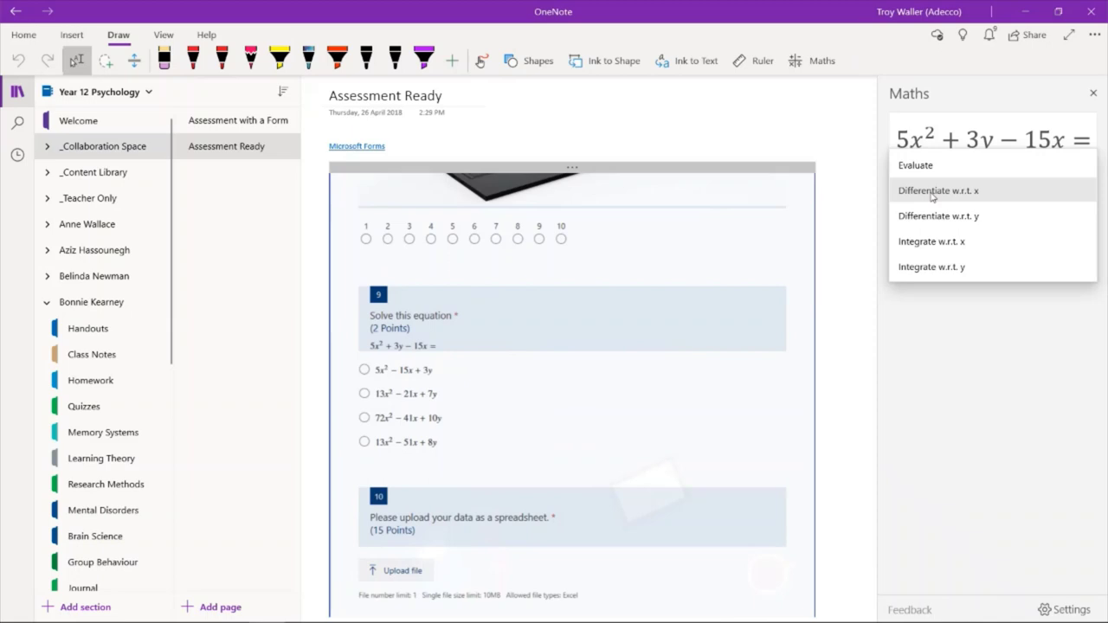
click(932, 192)
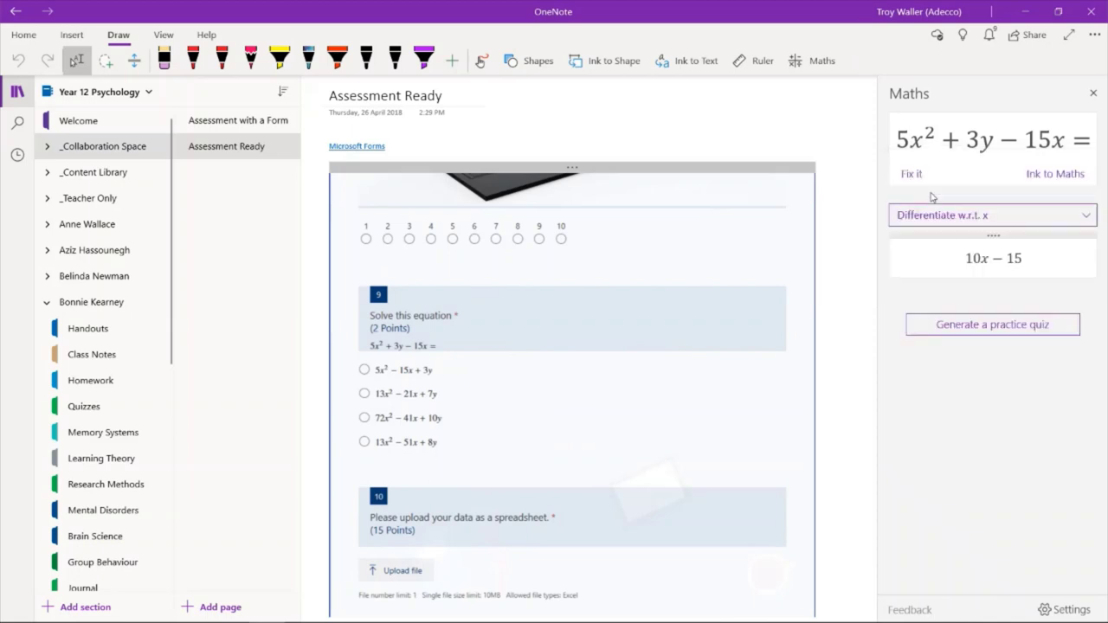
click(938, 215)
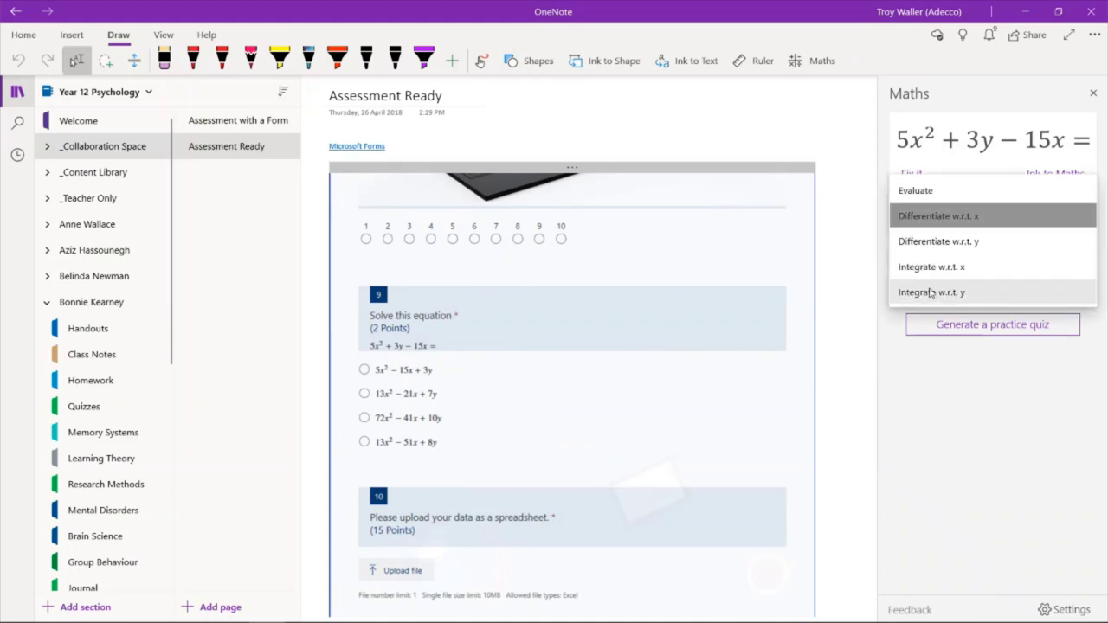
click(931, 266)
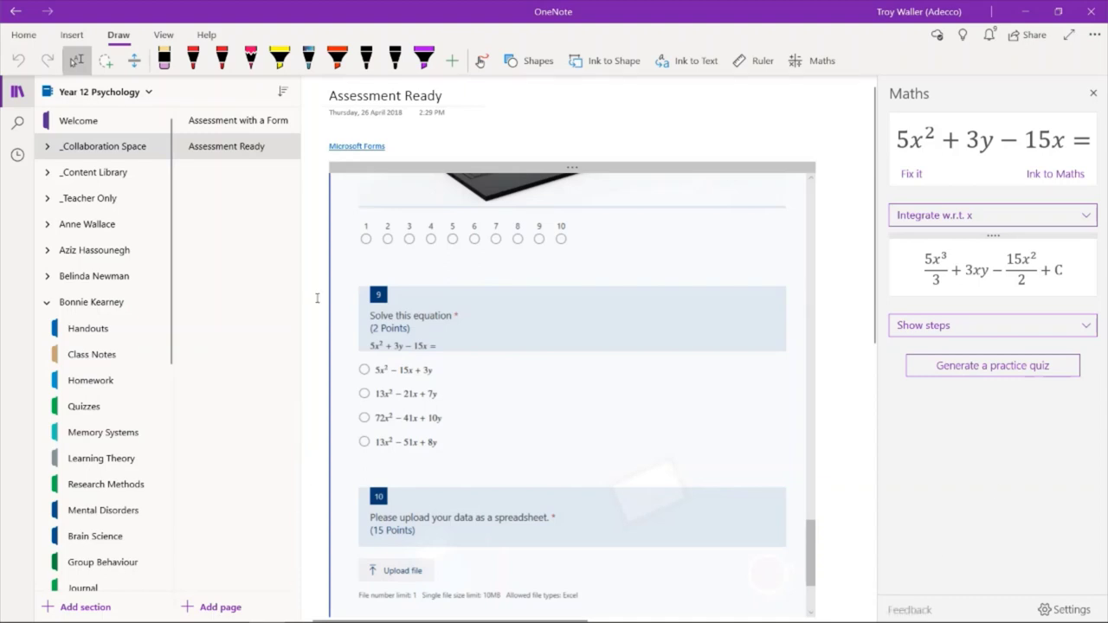
Show the solution steps for the integration and read through them to the end
click(986, 217)
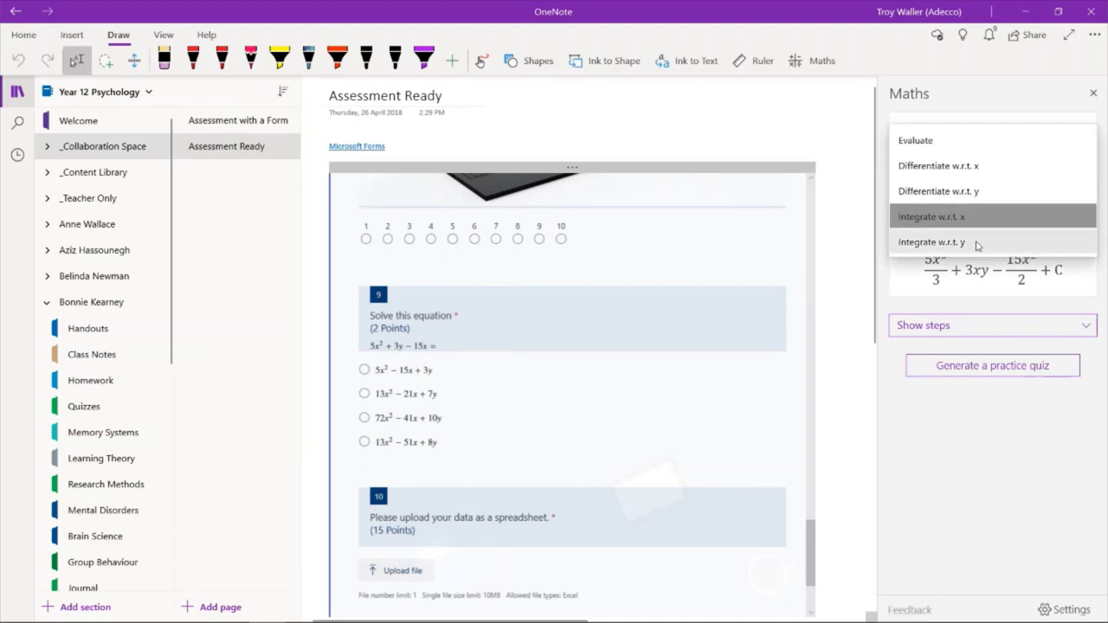
click(956, 332)
click(956, 332)
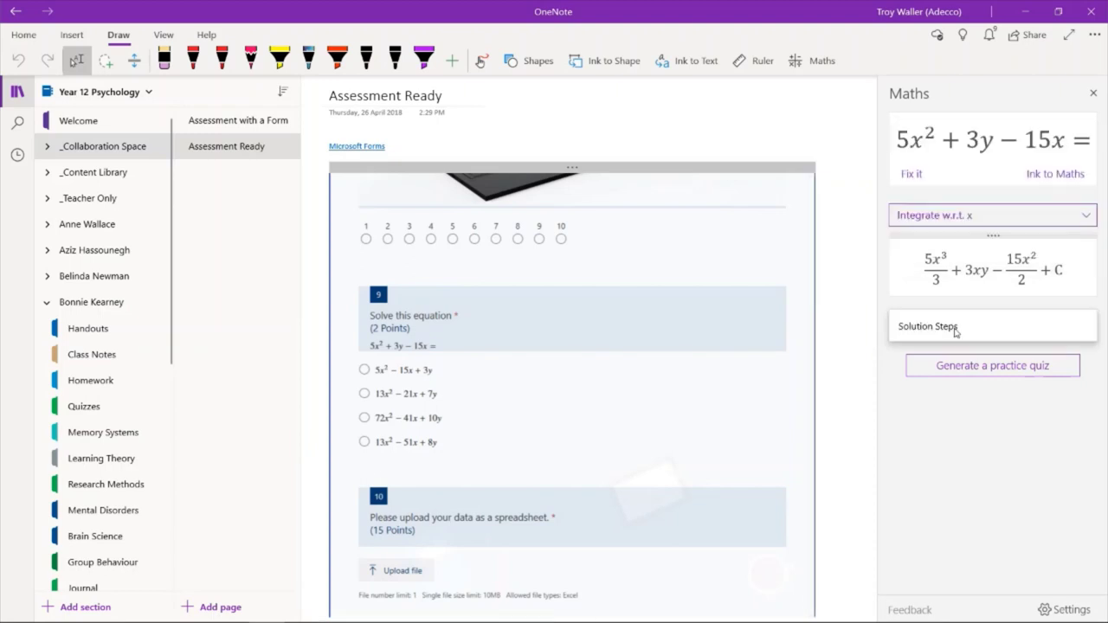
click(955, 330)
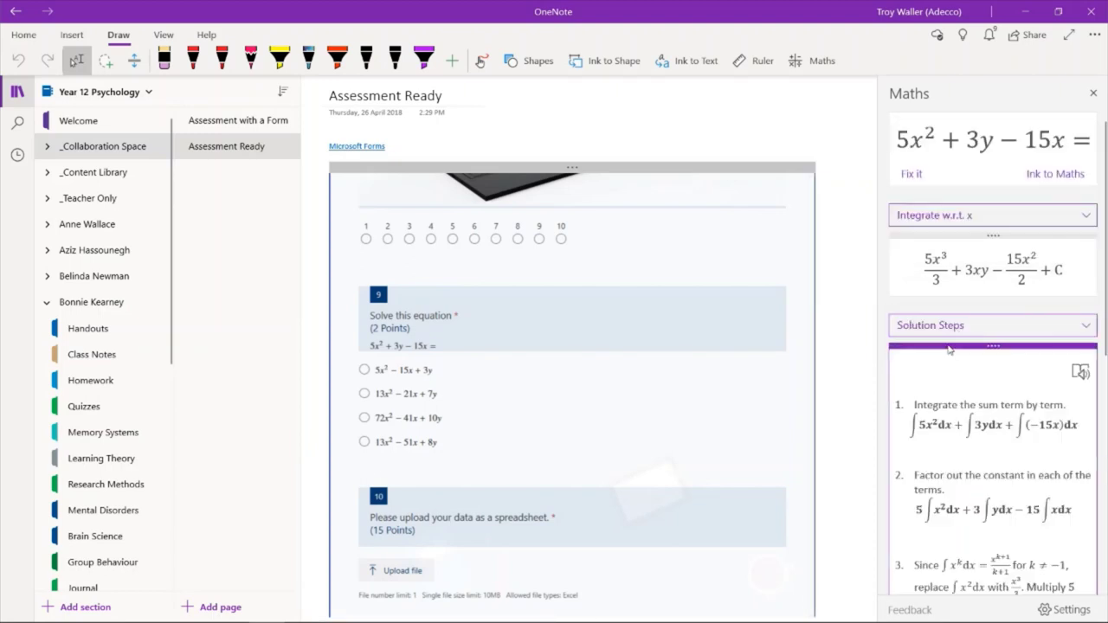
scroll(995, 465, down, 10)
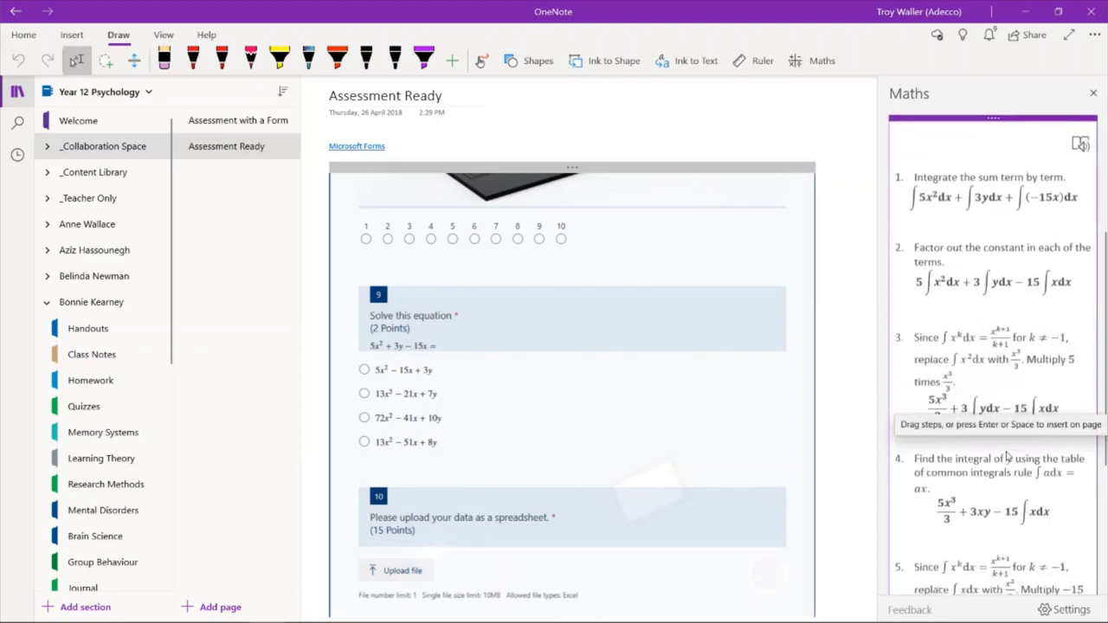
scroll(1003, 465, down, 1)
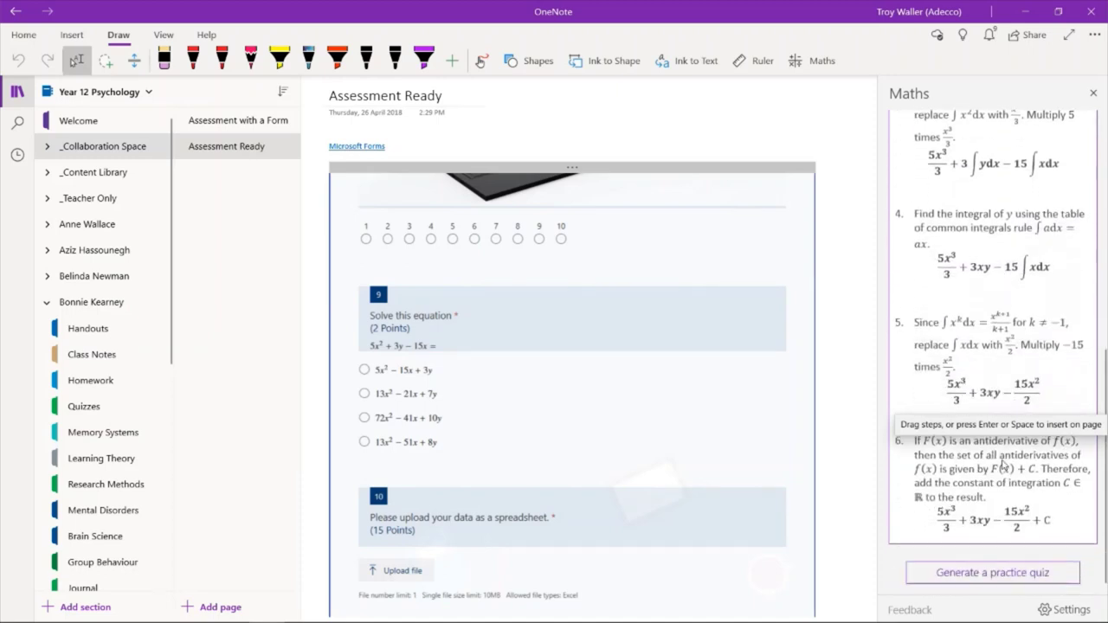
scroll(998, 463, up, 2)
scroll(997, 463, down, 2)
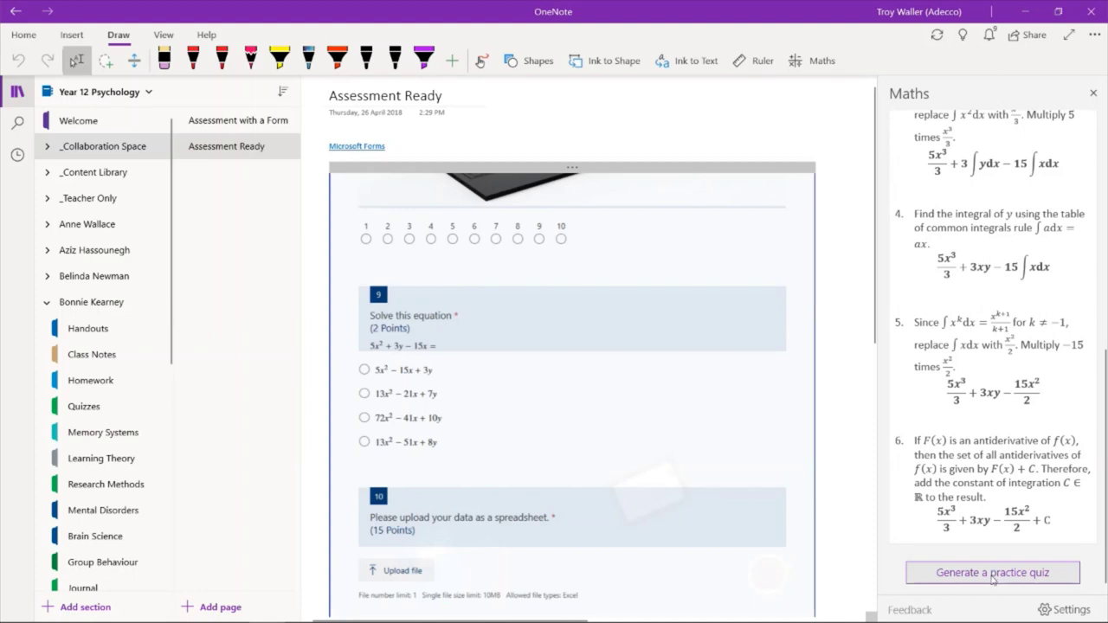
scroll(837, 495, down, 1)
Generate a practice quiz of 3 questions in the blank area below the form, review its questions and close the Maths tool
scroll(604, 380, down, 5)
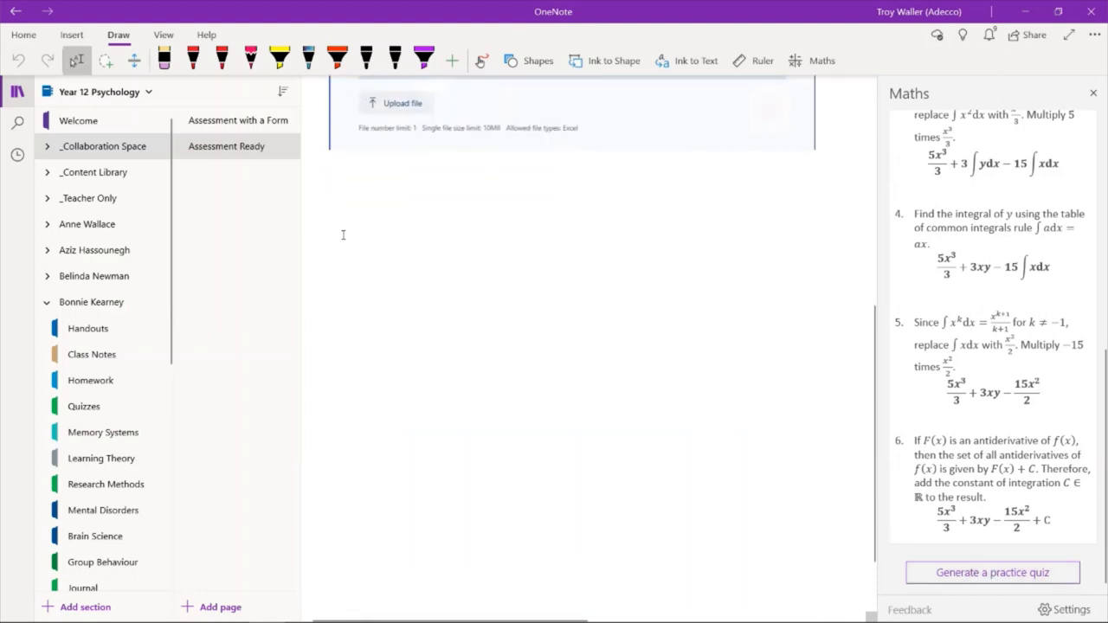
click(959, 570)
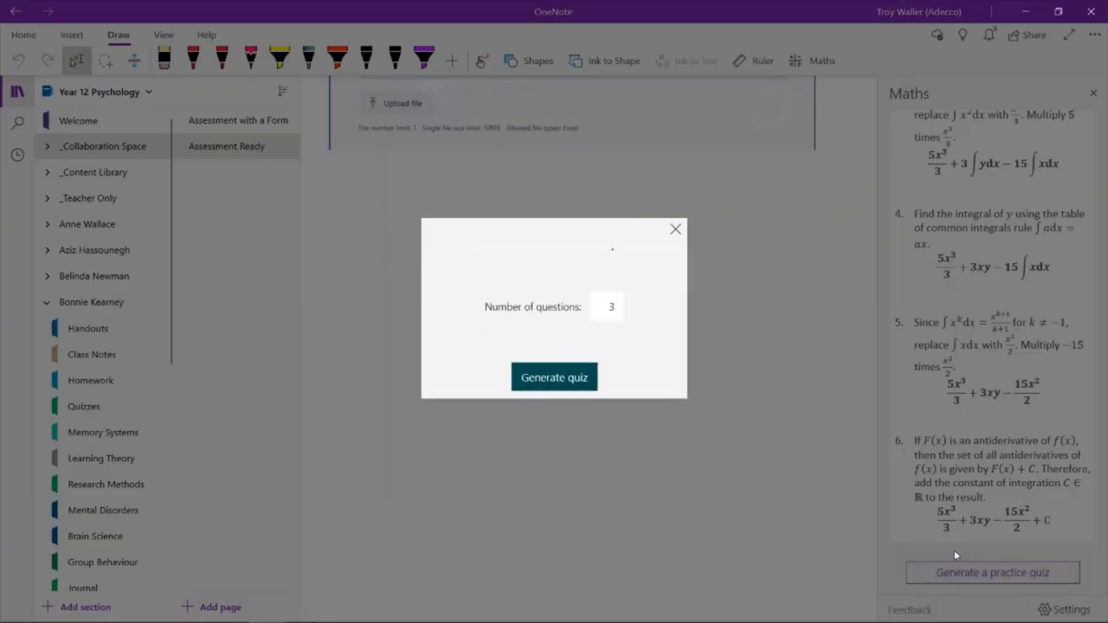
click(578, 378)
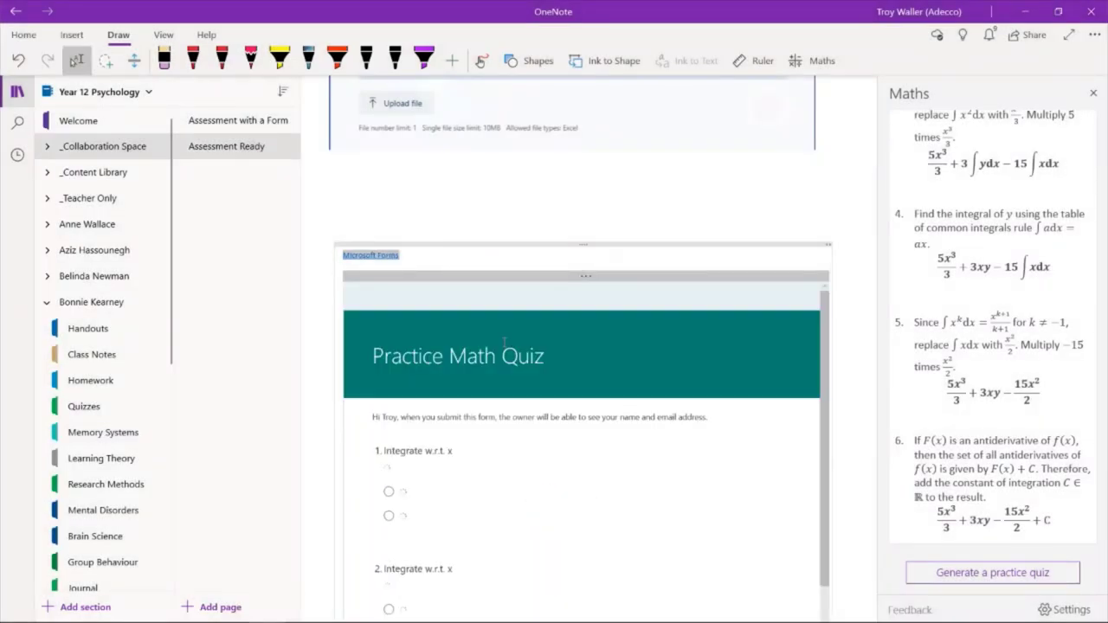
scroll(504, 344, down, 3)
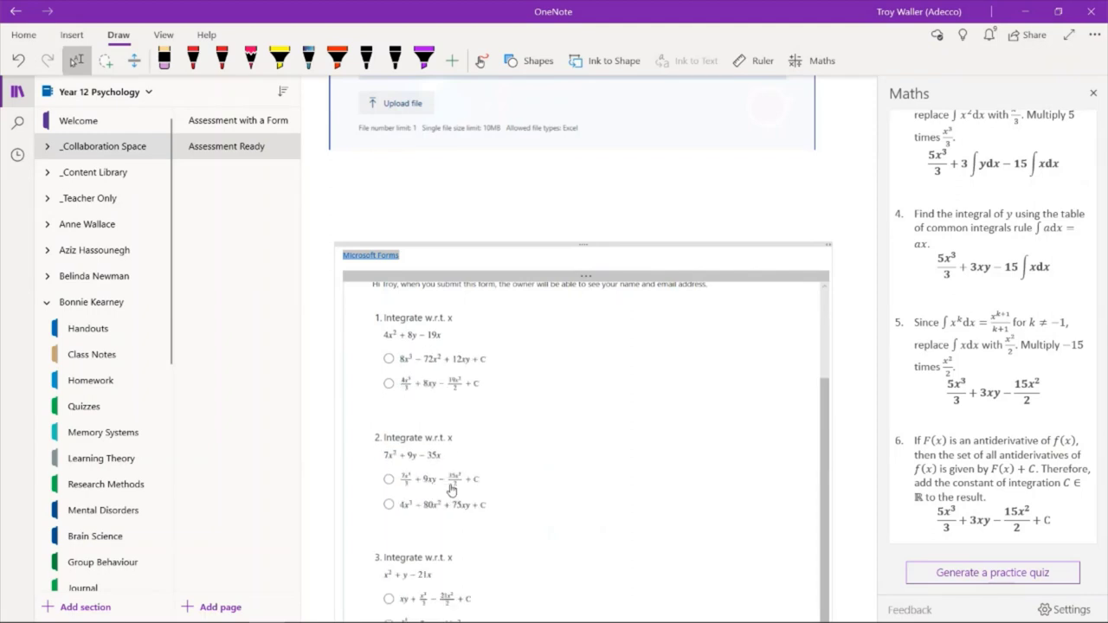
click(1093, 93)
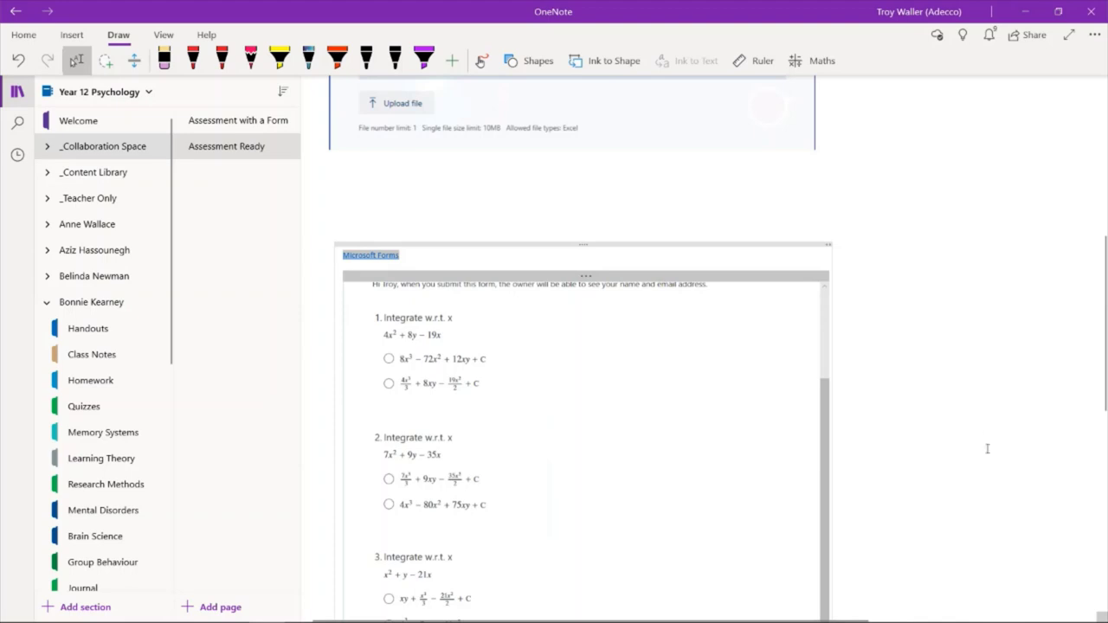
scroll(963, 285, up, 5)
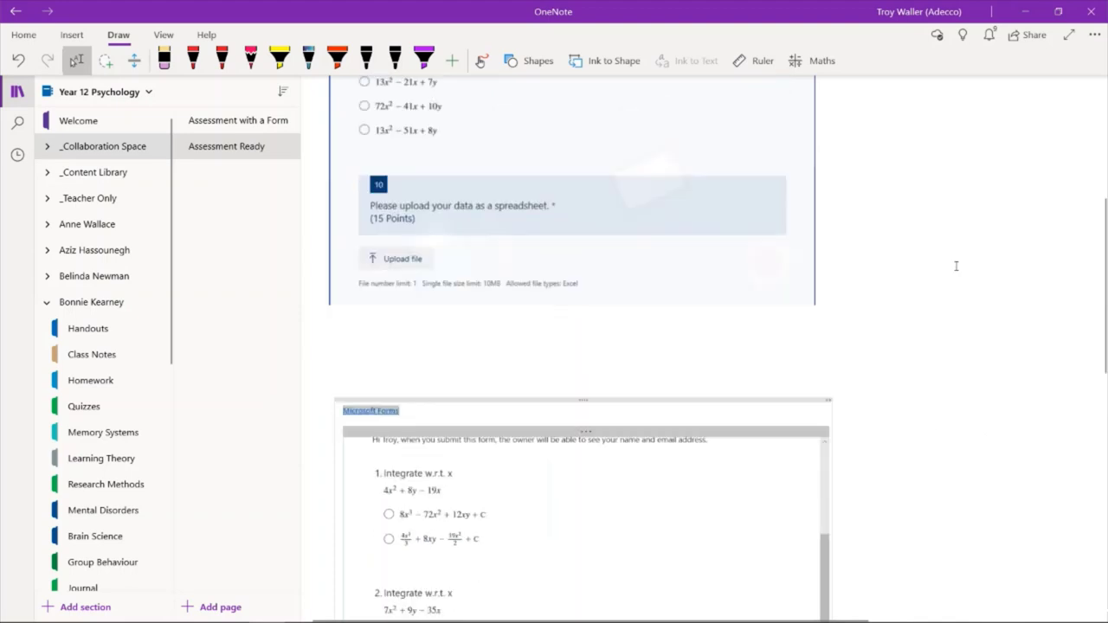
scroll(953, 265, up, 1)
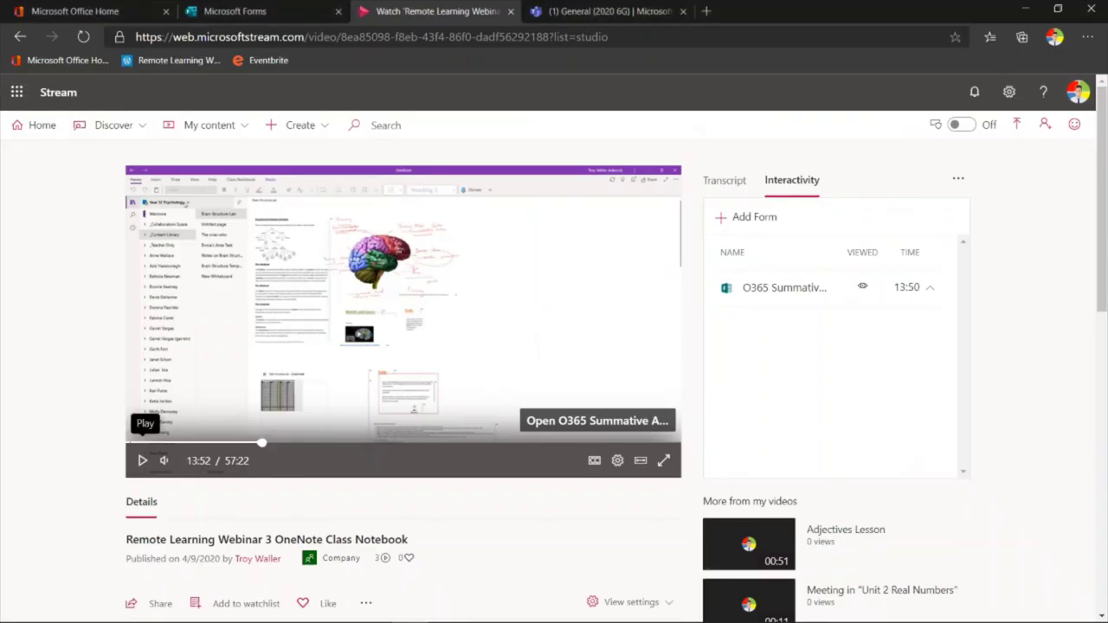
In Microsoft Teams, add the existing form Office 365 Summative Assessment (2020 6G) as a response-collecting tab in the 2020 6G General channel
click(643, 12)
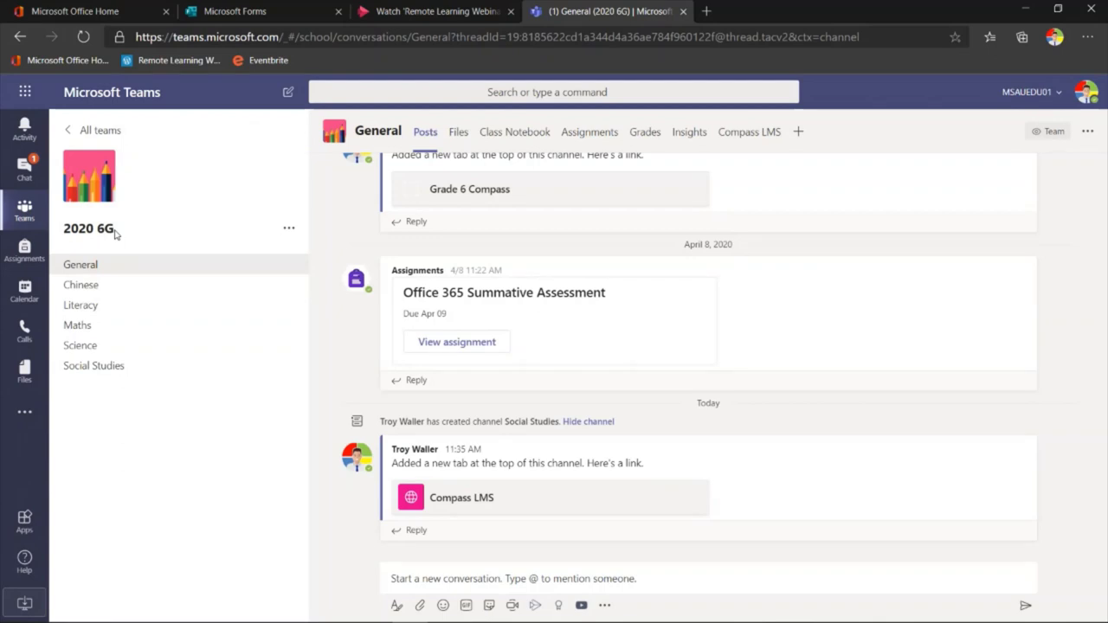
click(798, 132)
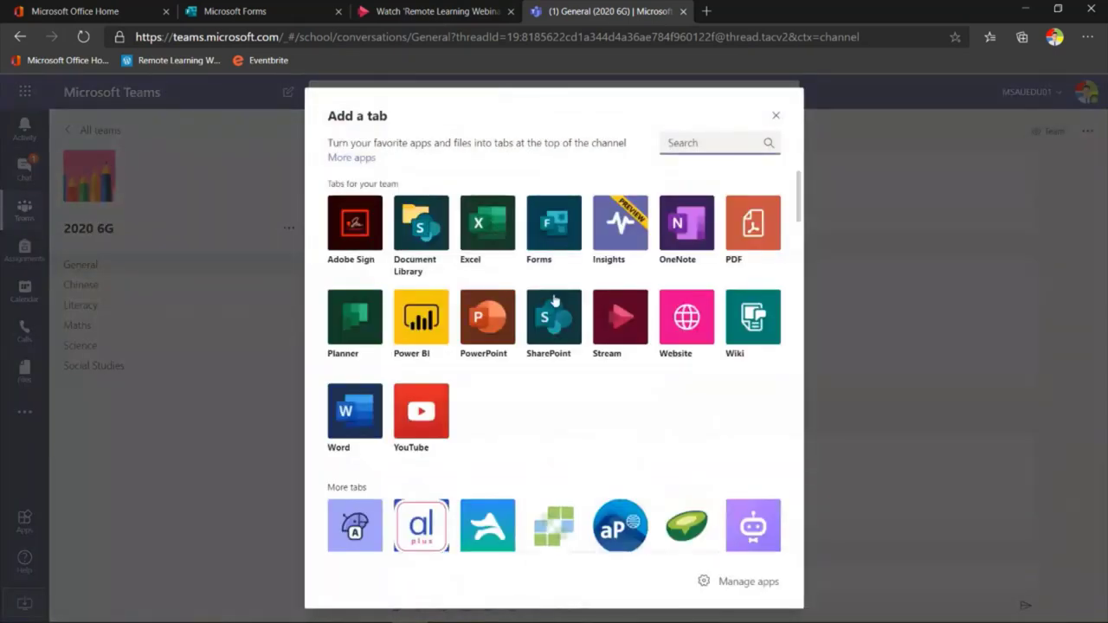
click(555, 222)
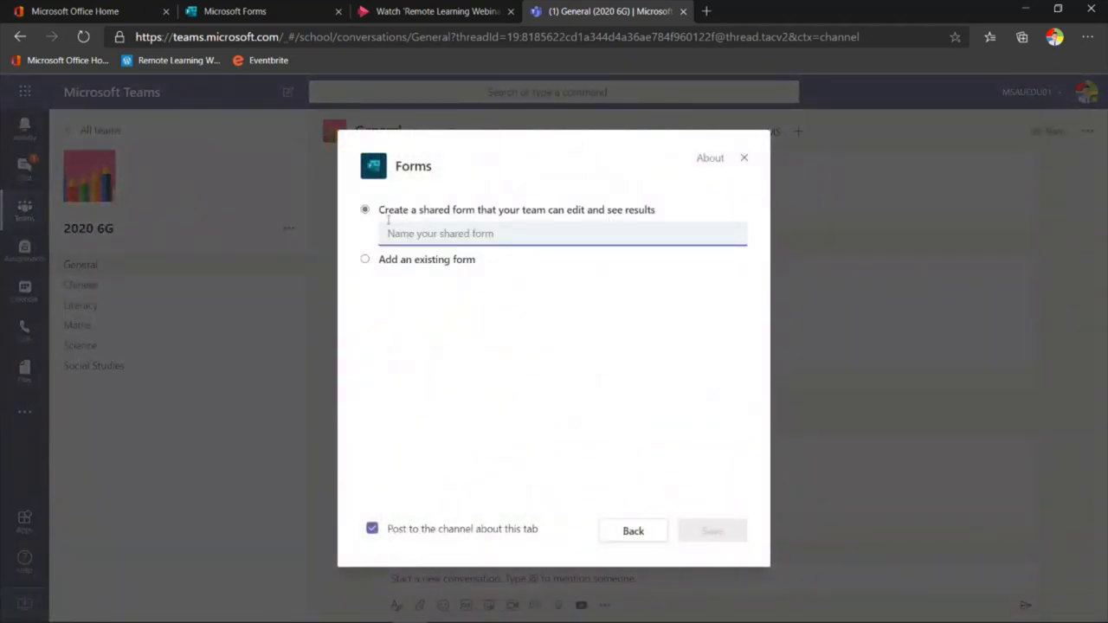
click(366, 262)
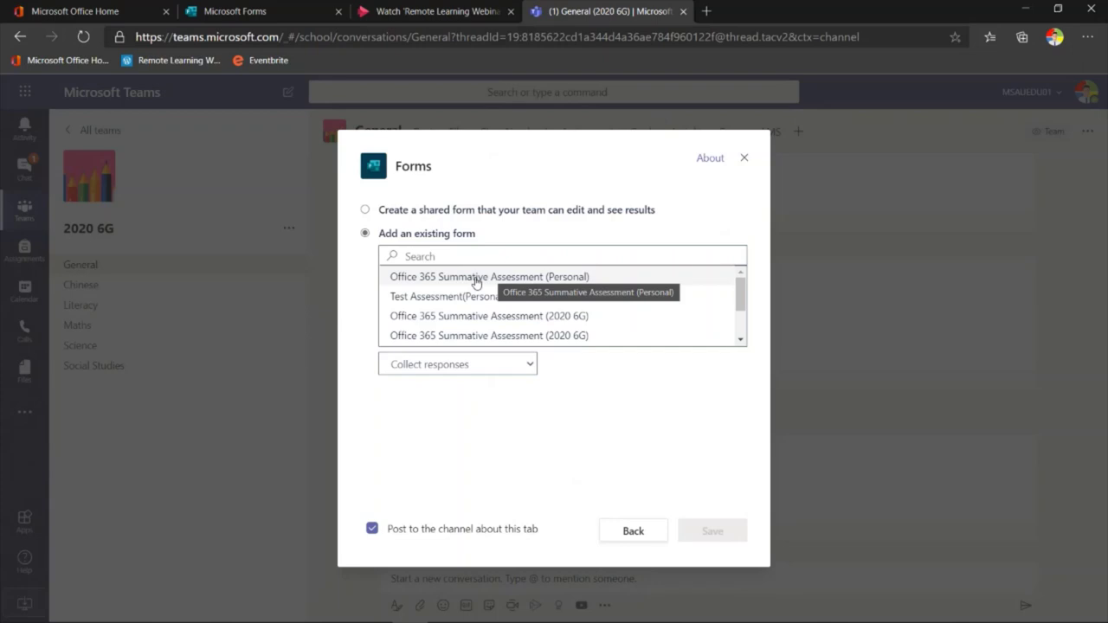
click(477, 318)
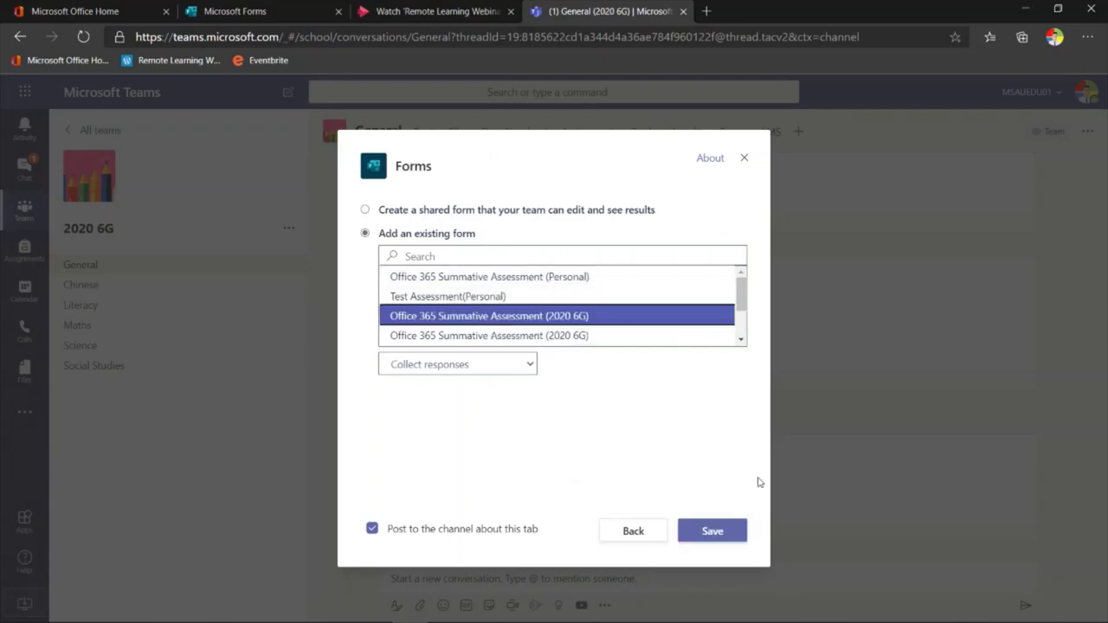
click(713, 531)
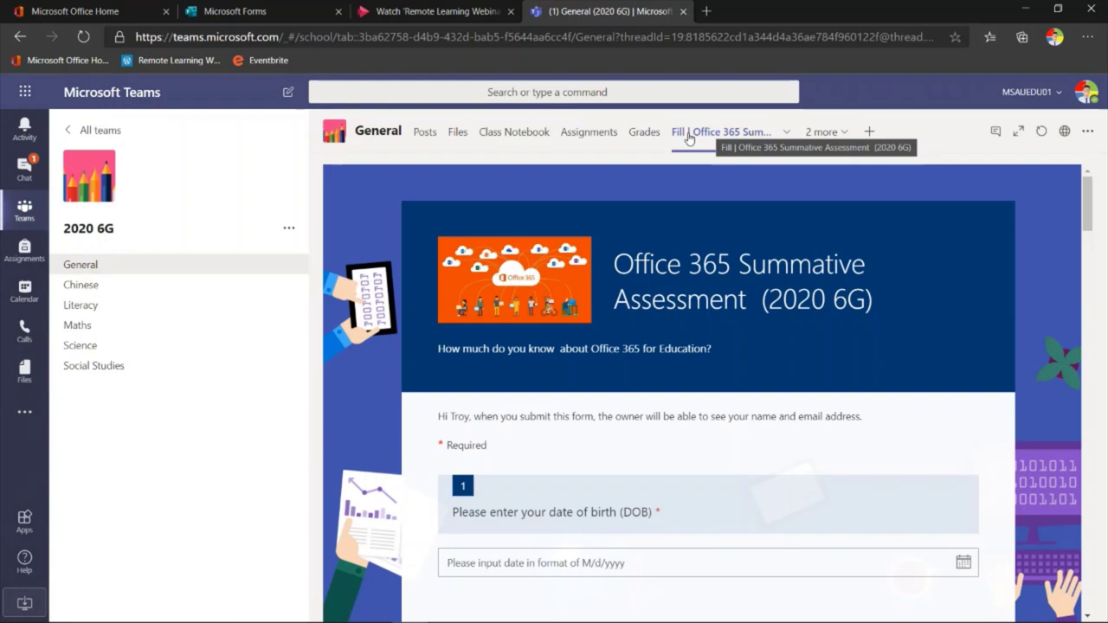
Open the channel's assignments, look at the forms offered for a new quiz assignment, and close the chooser without adding one
click(606, 135)
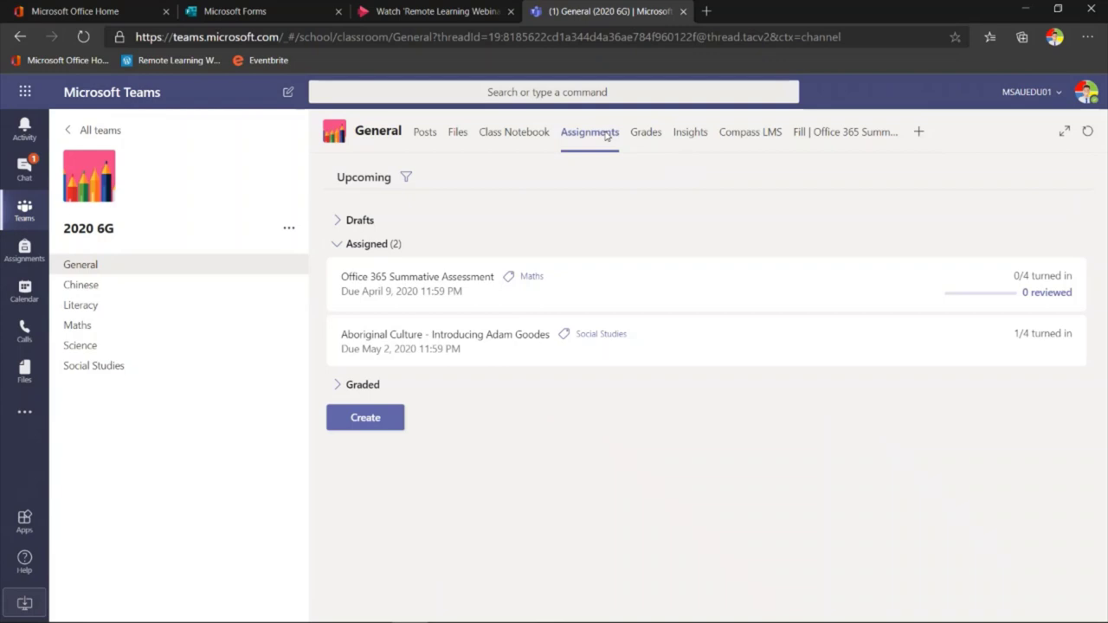
click(374, 419)
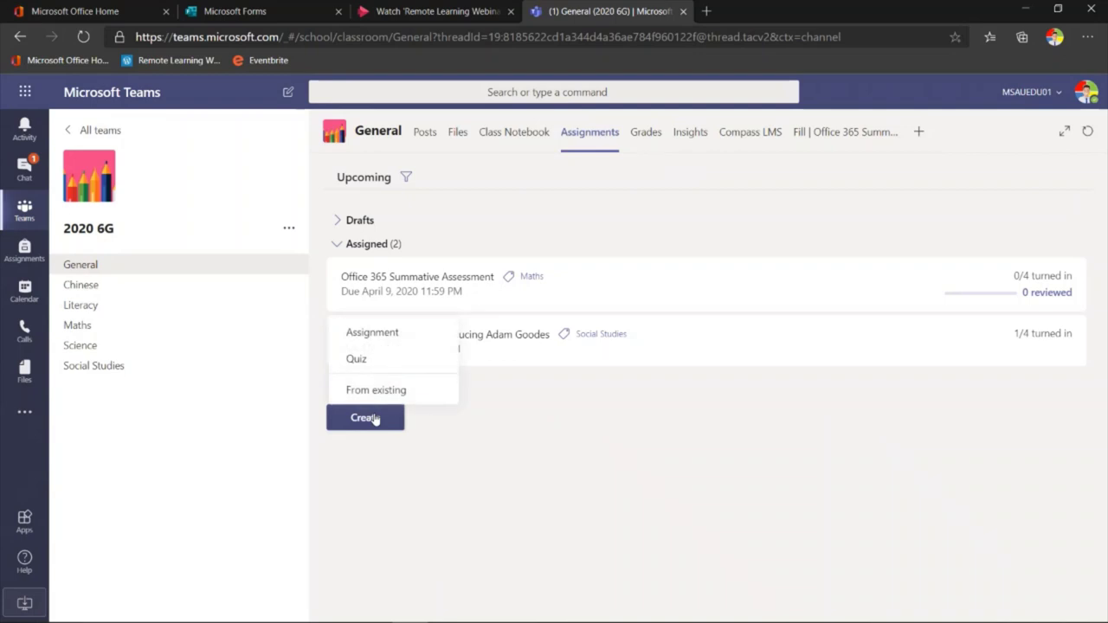
click(357, 358)
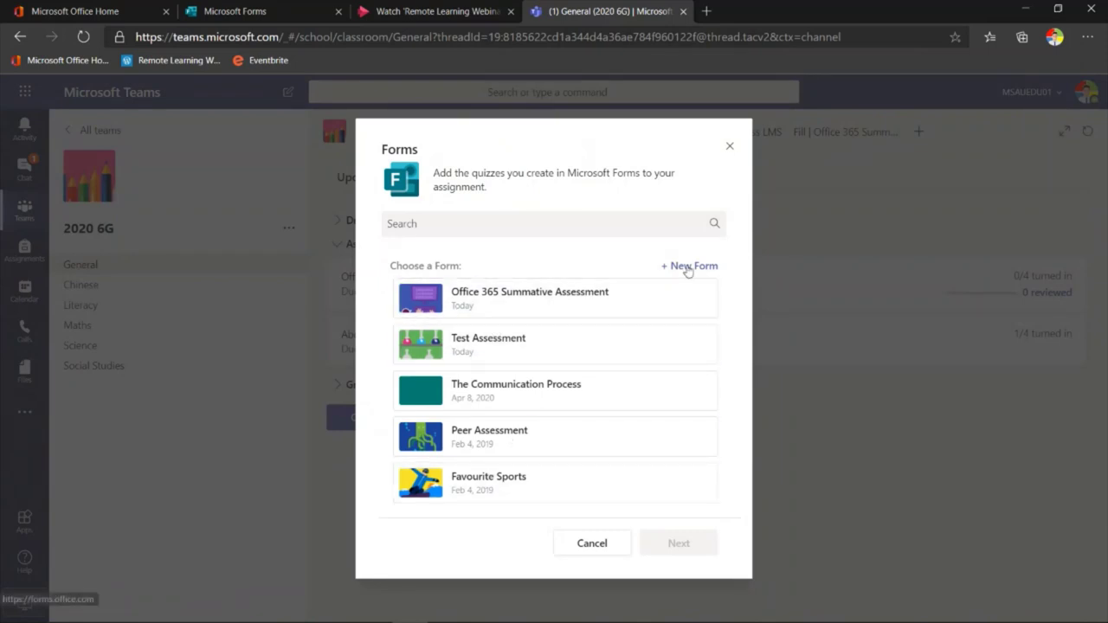
click(730, 149)
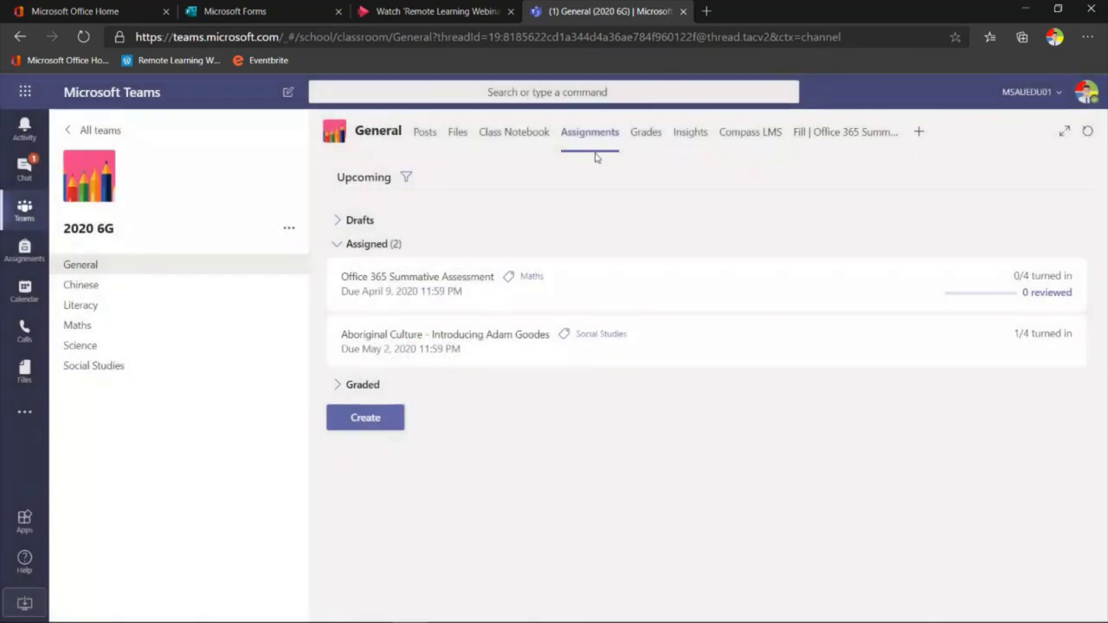
Review the Office 365 Summative Assessment assignment and its student view, and look at the class grades
click(376, 292)
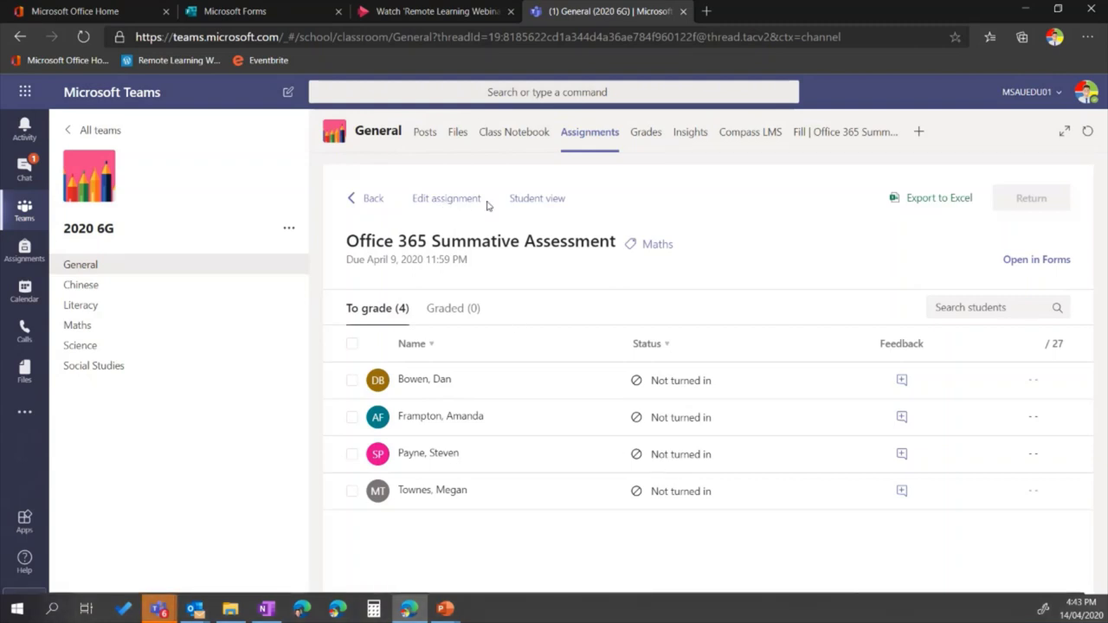
click(528, 201)
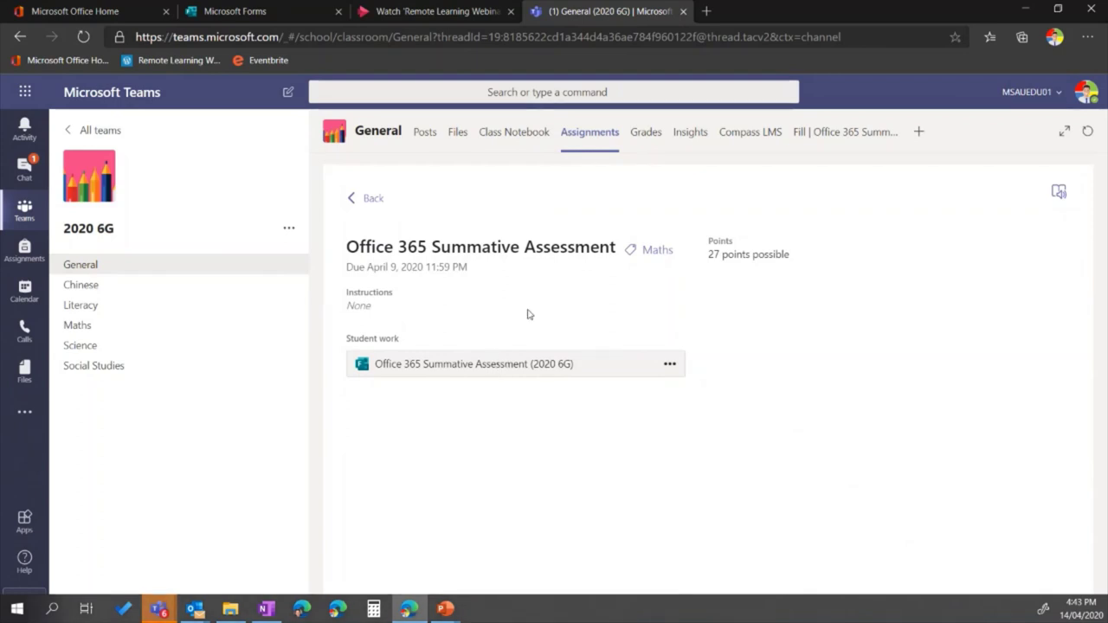
click(645, 134)
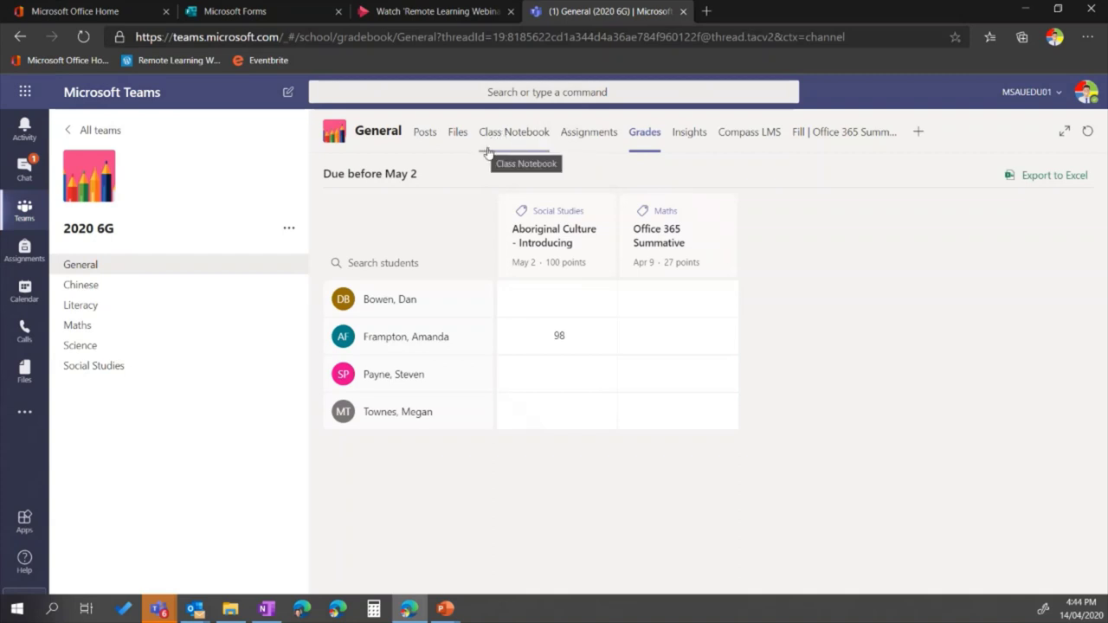
Switch to the running PowerPoint slide show and advance it to the Next steps slide
mouse_move(466, 611)
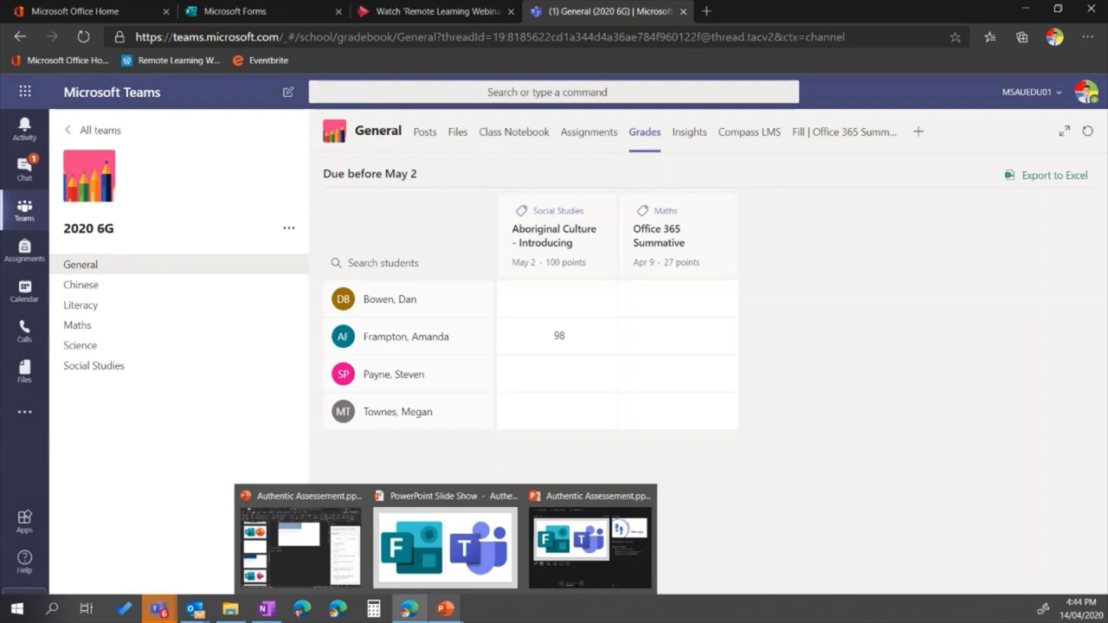
mouse_move(445, 540)
key(Right)
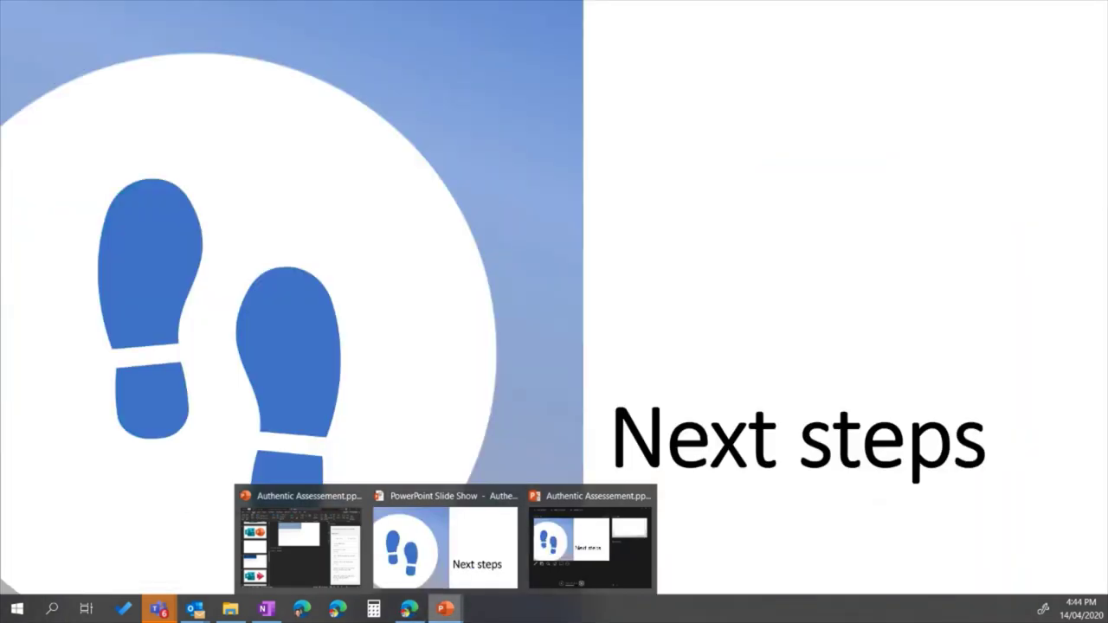
Switch back to the browser, load support.office.com/forms in place of the Stream video, and look through the Integration articles
key(alt+Tab)
click(384, 37)
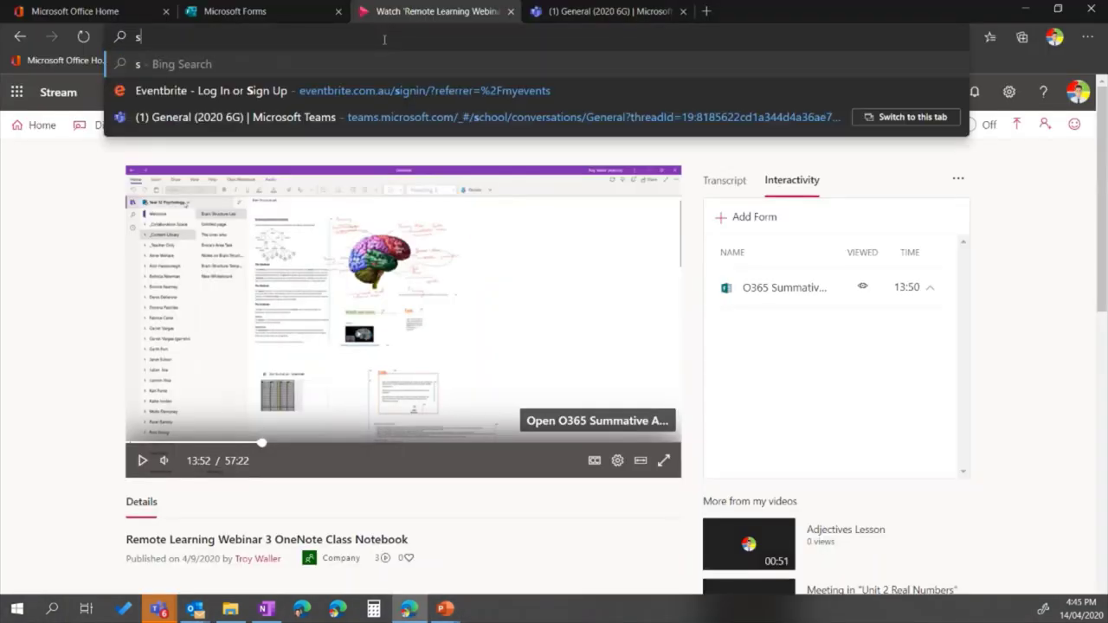
text(support.office.com)
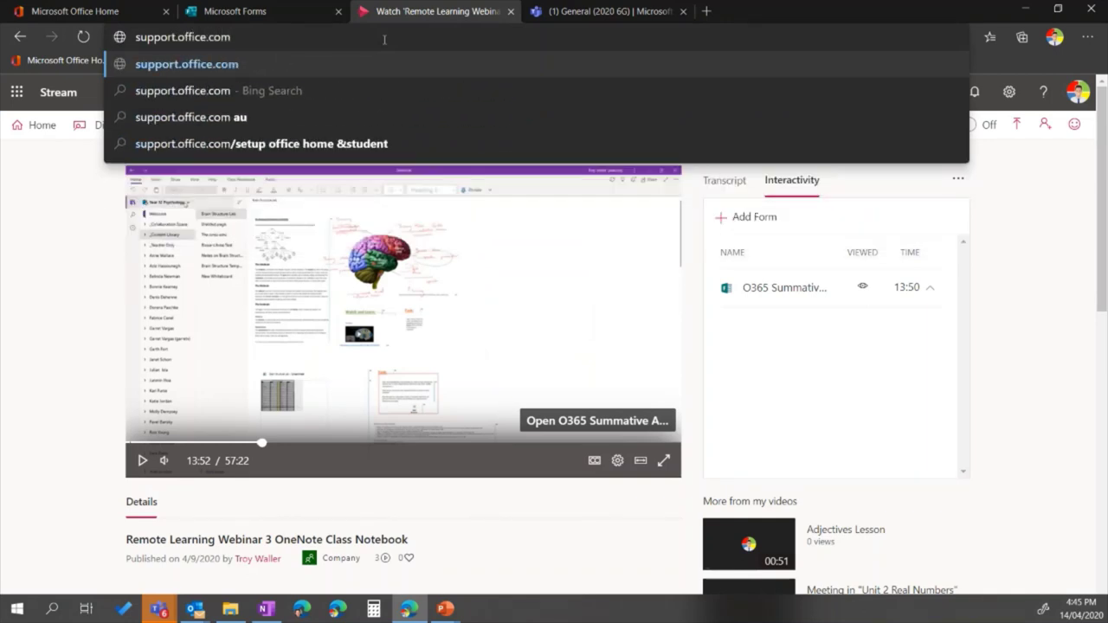
text(/forms)
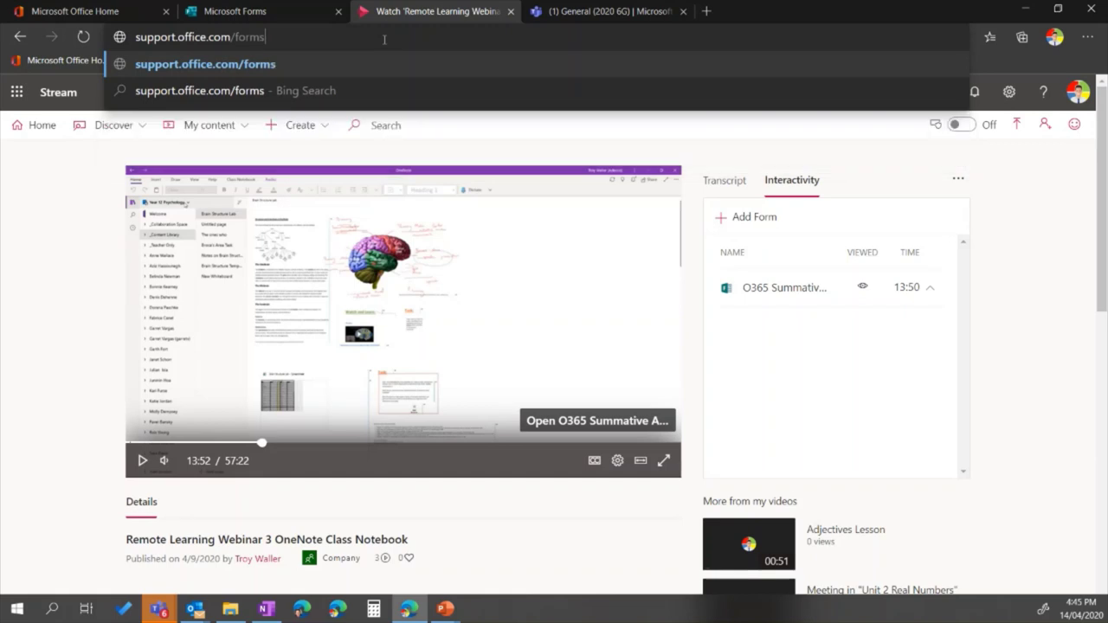
key(Return)
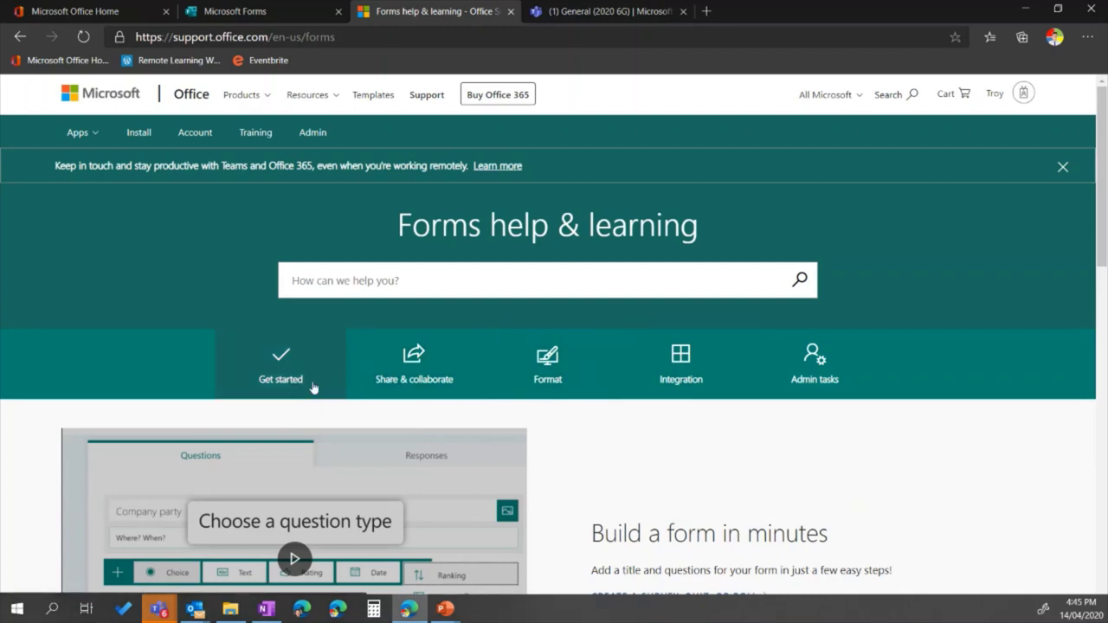
click(679, 367)
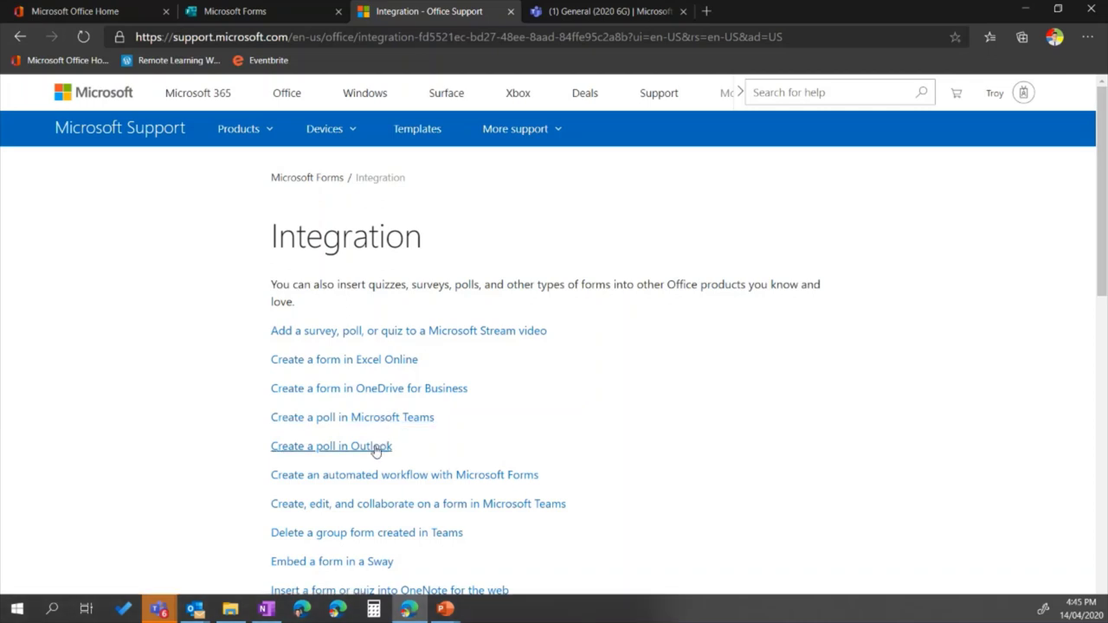
scroll(371, 487, down, 1)
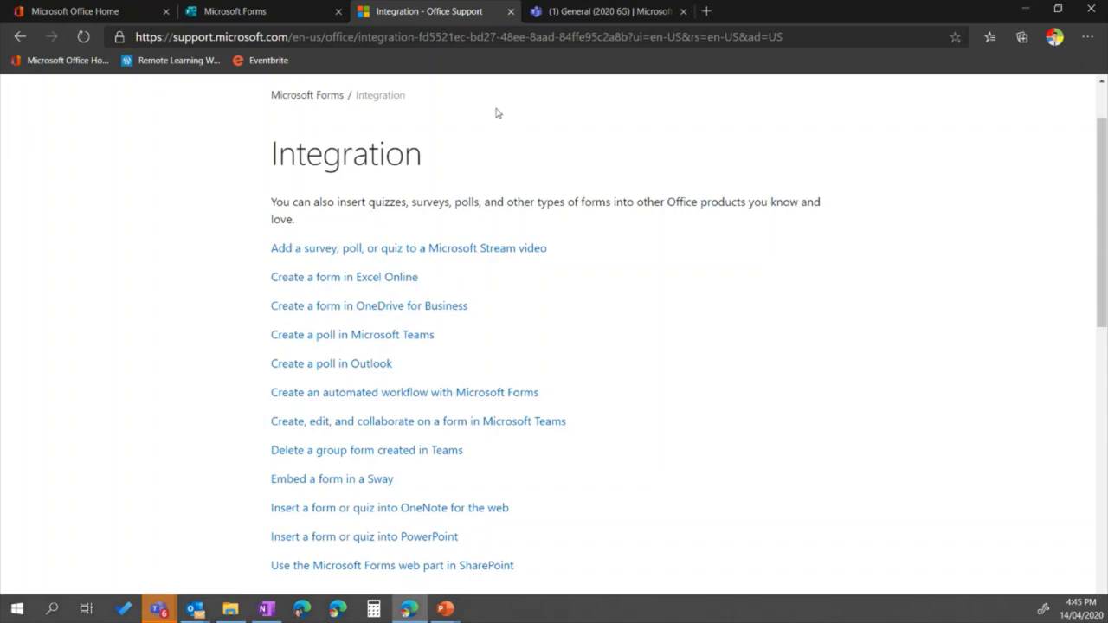
Go to the education help page at support.office.com/education
click(473, 37)
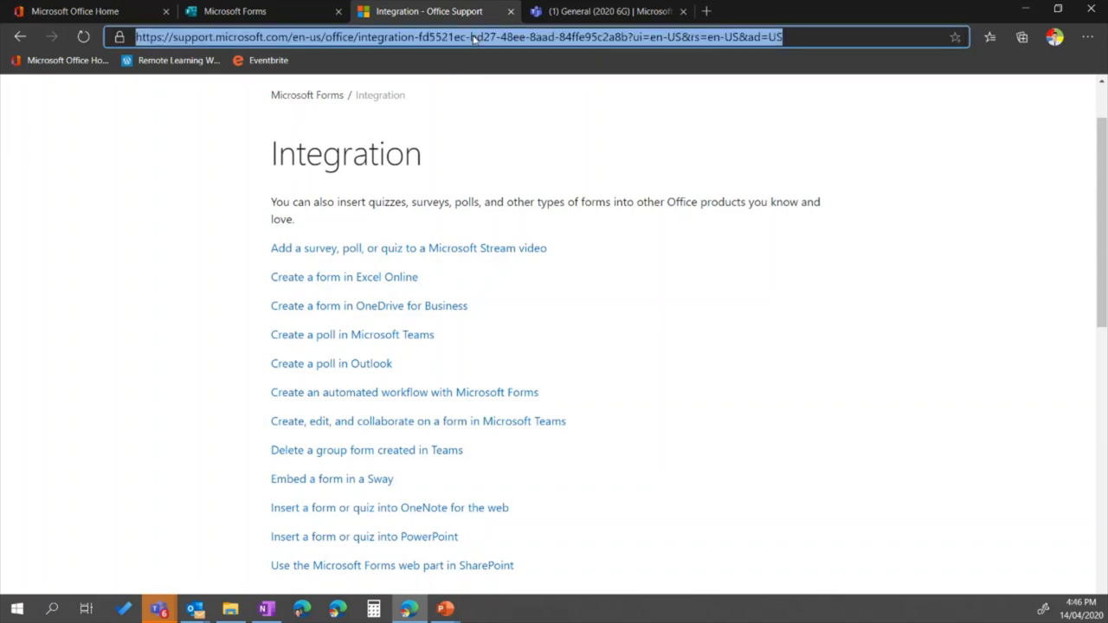
text(supp)
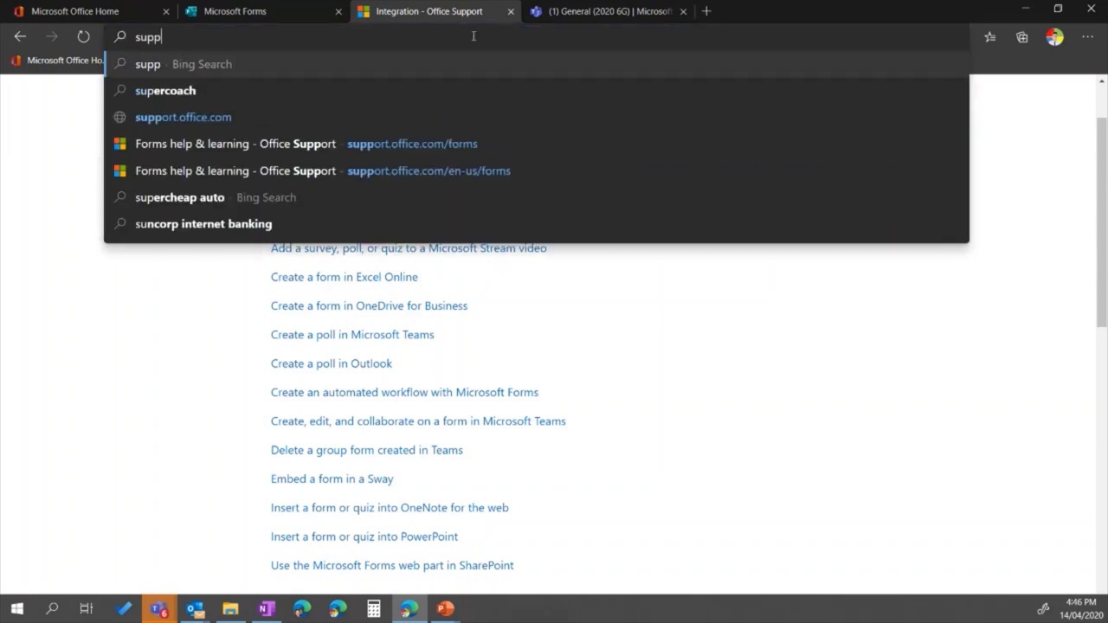
text(ort.offi)
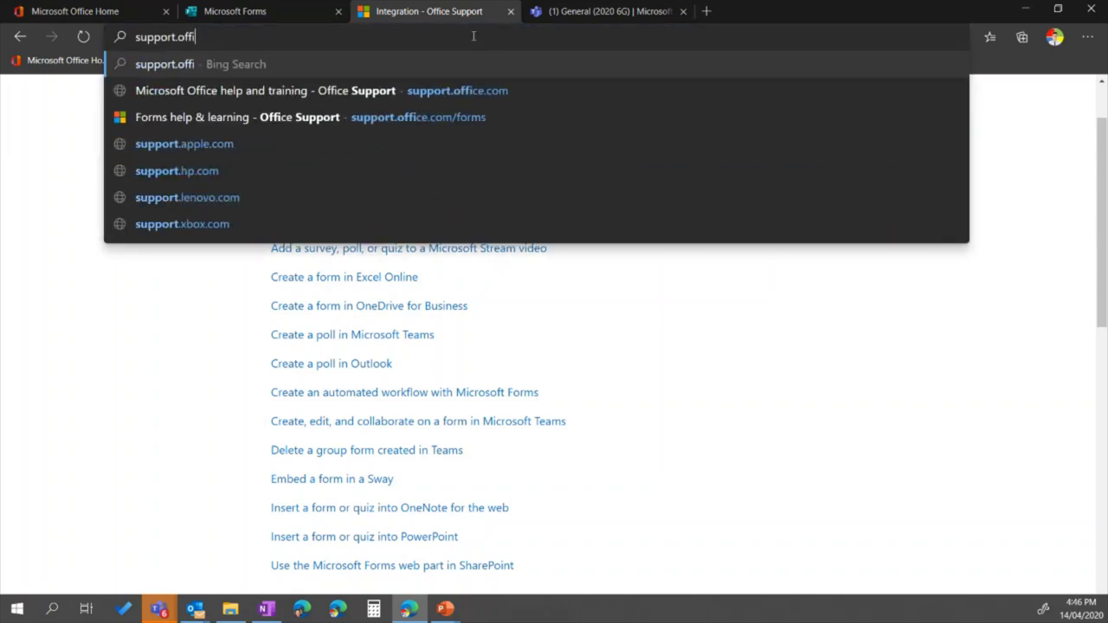
text(ce.com/educat)
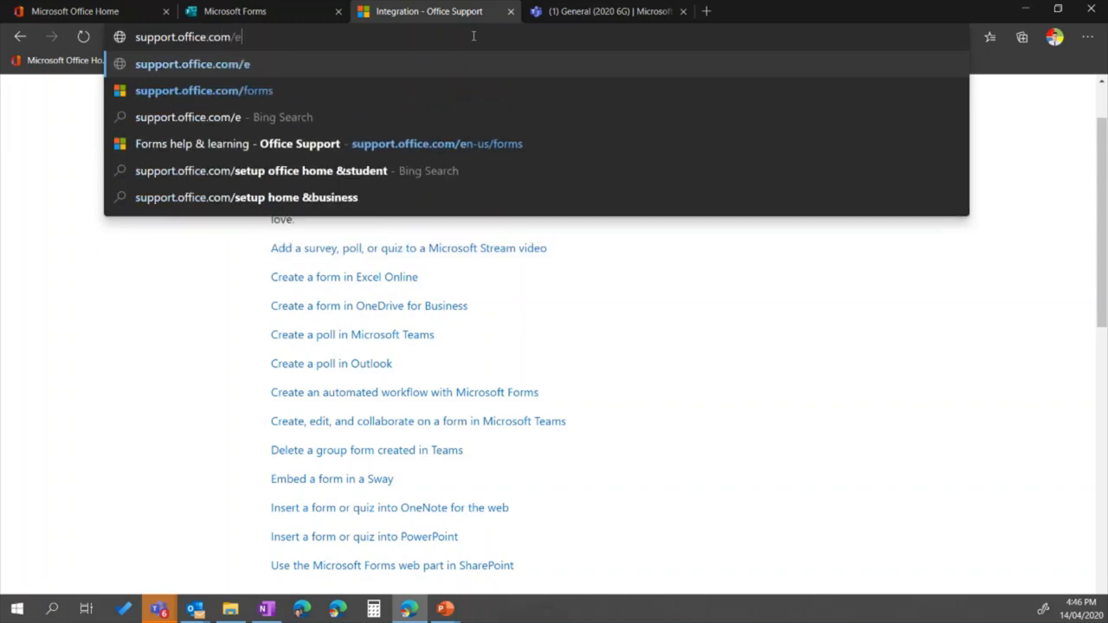
text(ion)
key(Return)
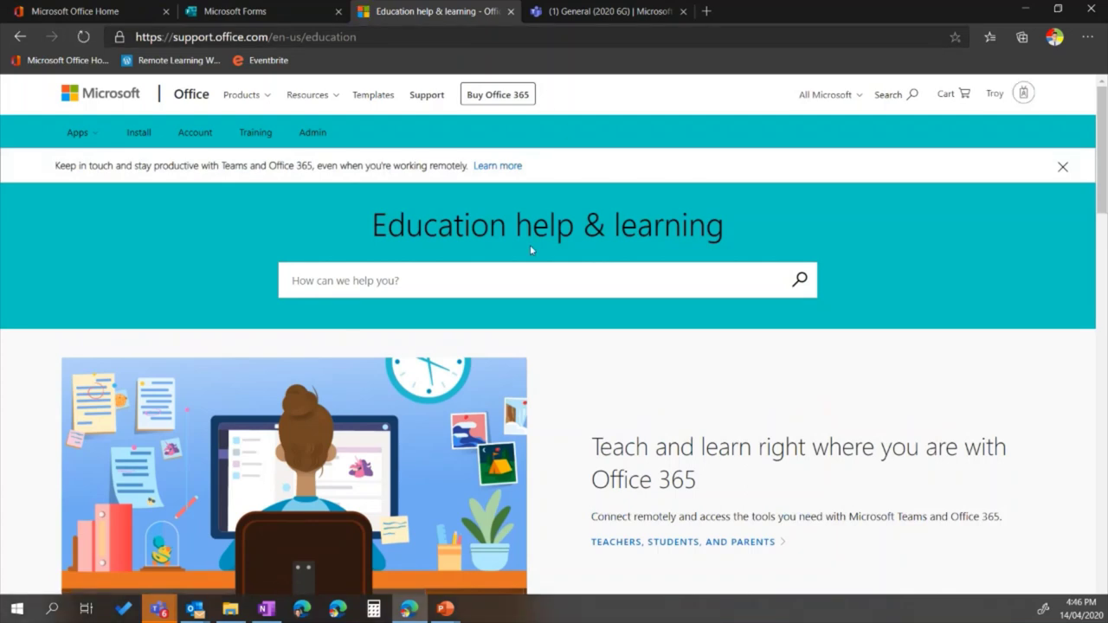
Find the Microsoft Forms answers on the education help page and read through the Microsoft Forms for Education article
scroll(532, 260, down, 5)
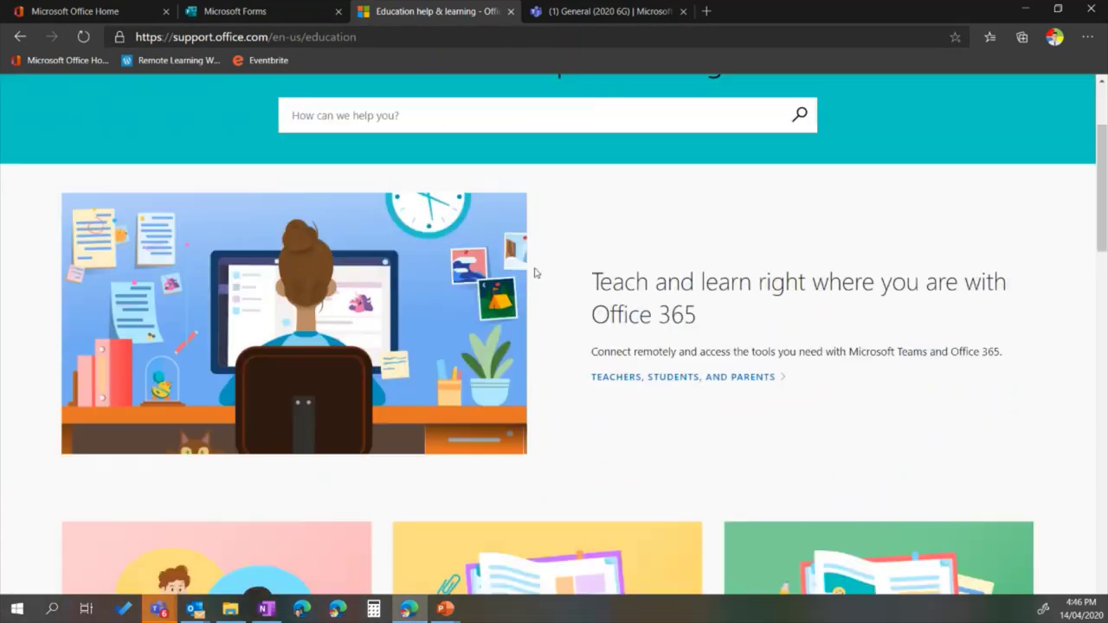
scroll(534, 278, down, 1)
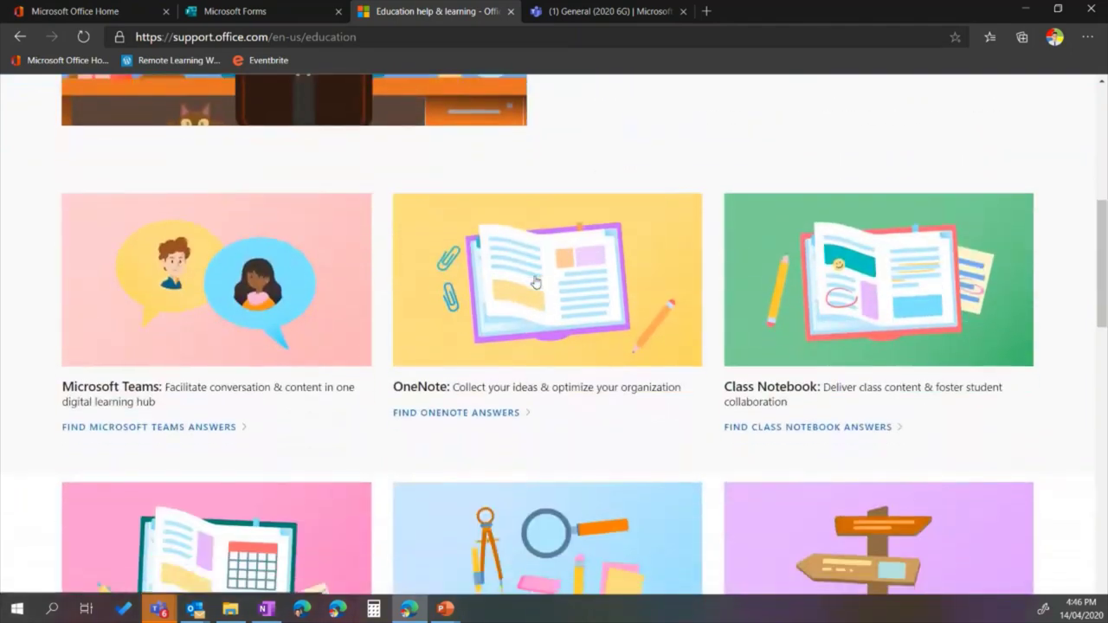
scroll(535, 282, down, 6)
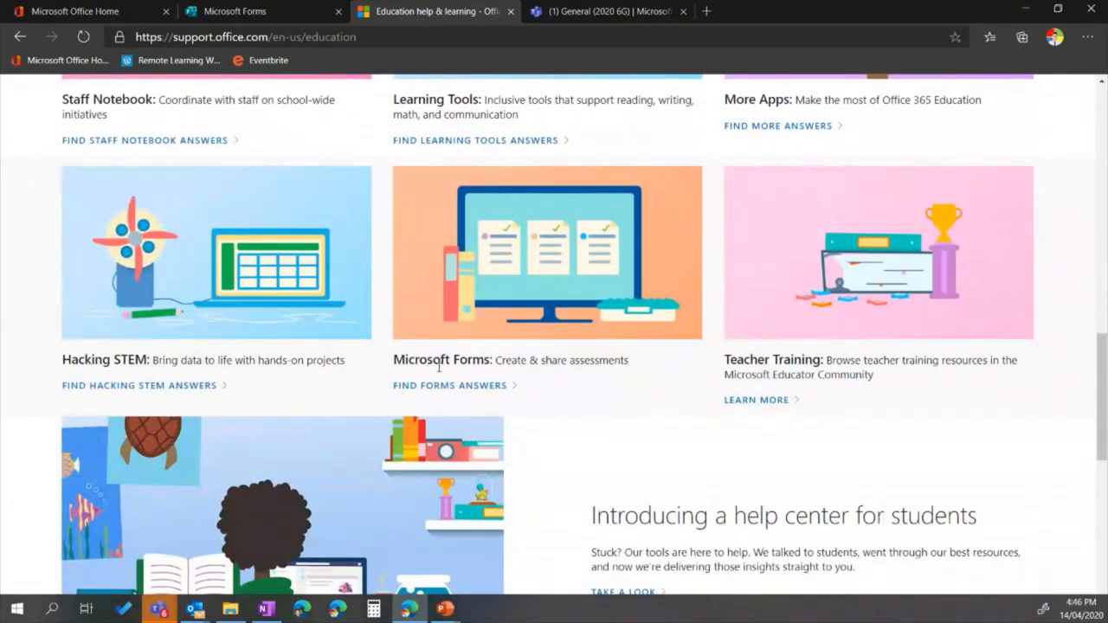
click(433, 387)
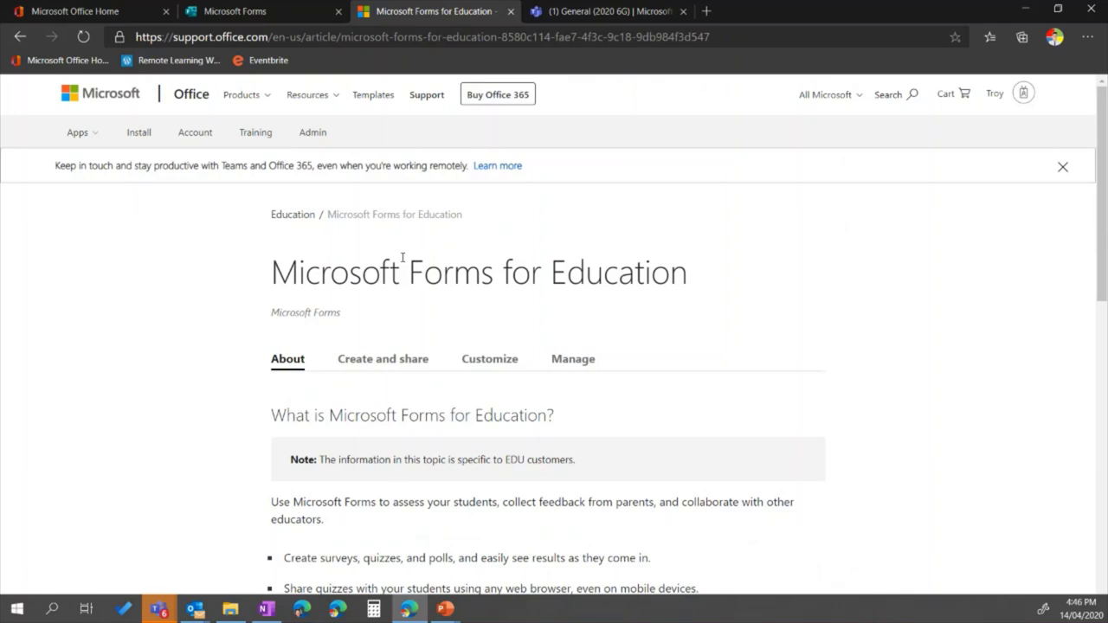
scroll(381, 389, down, 3)
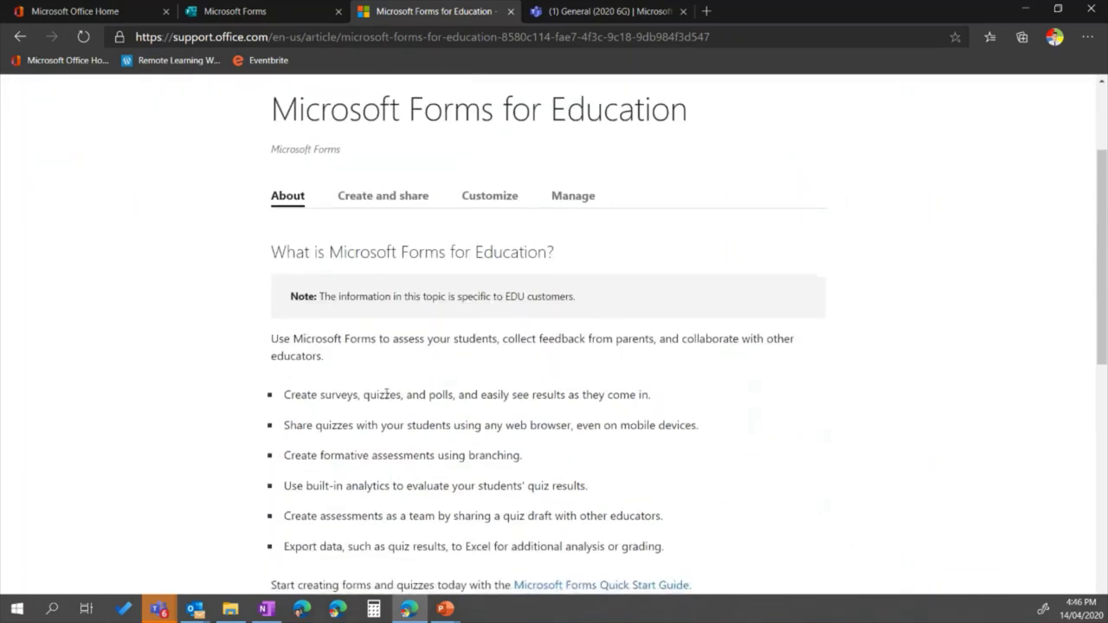
scroll(384, 397, down, 1)
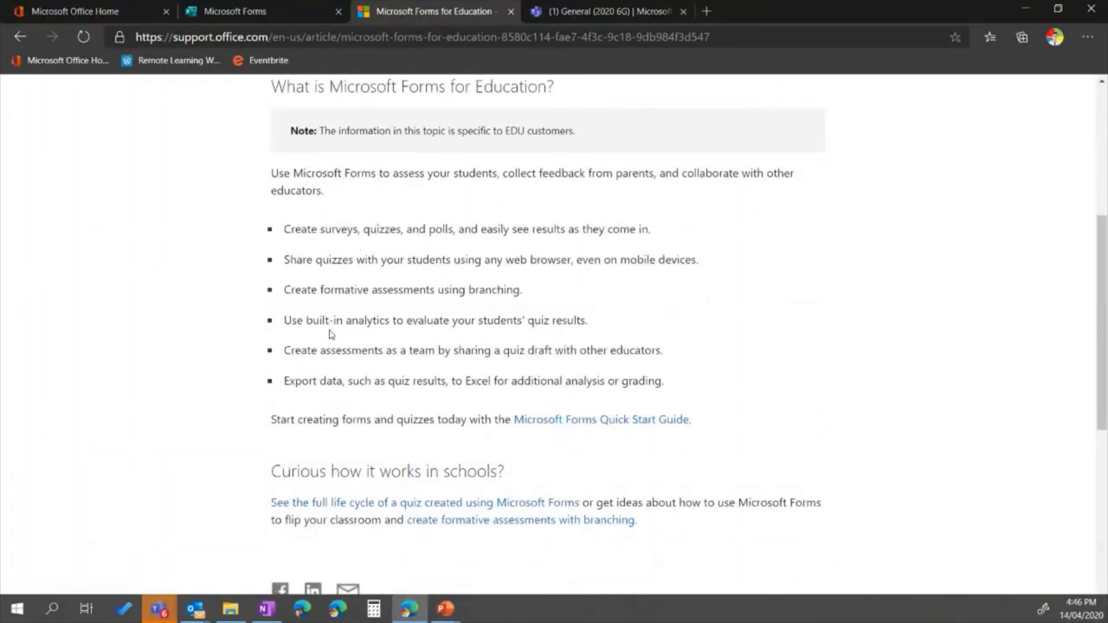
scroll(360, 394, down, 1)
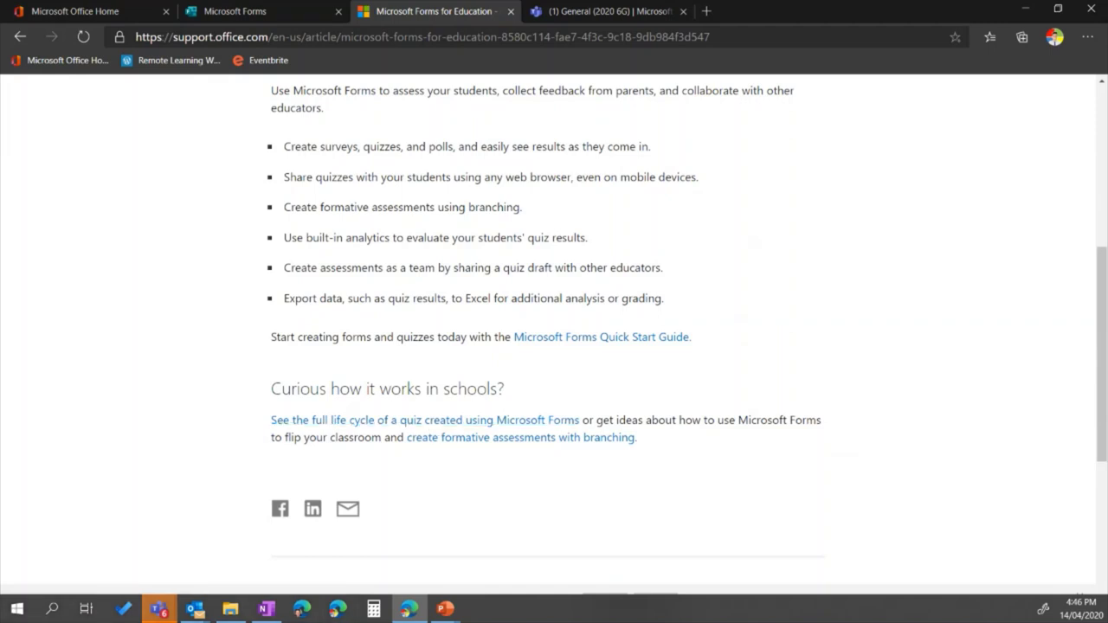
Return to the PowerPoint slide show and advance through the closing resource slides to the contact details
key(alt+Tab)
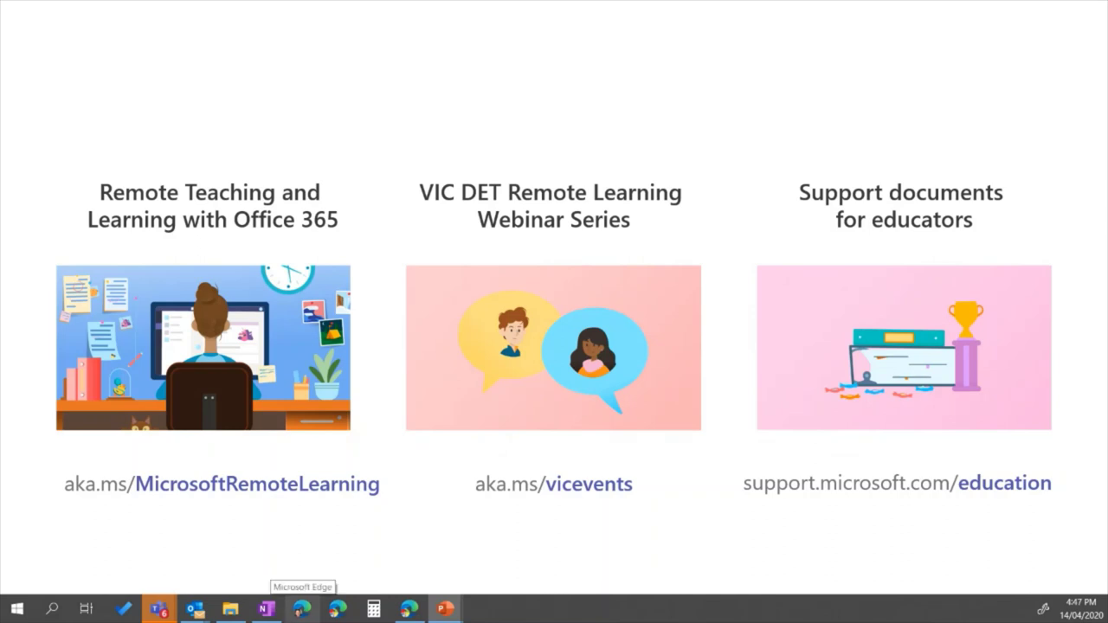
key(Right)
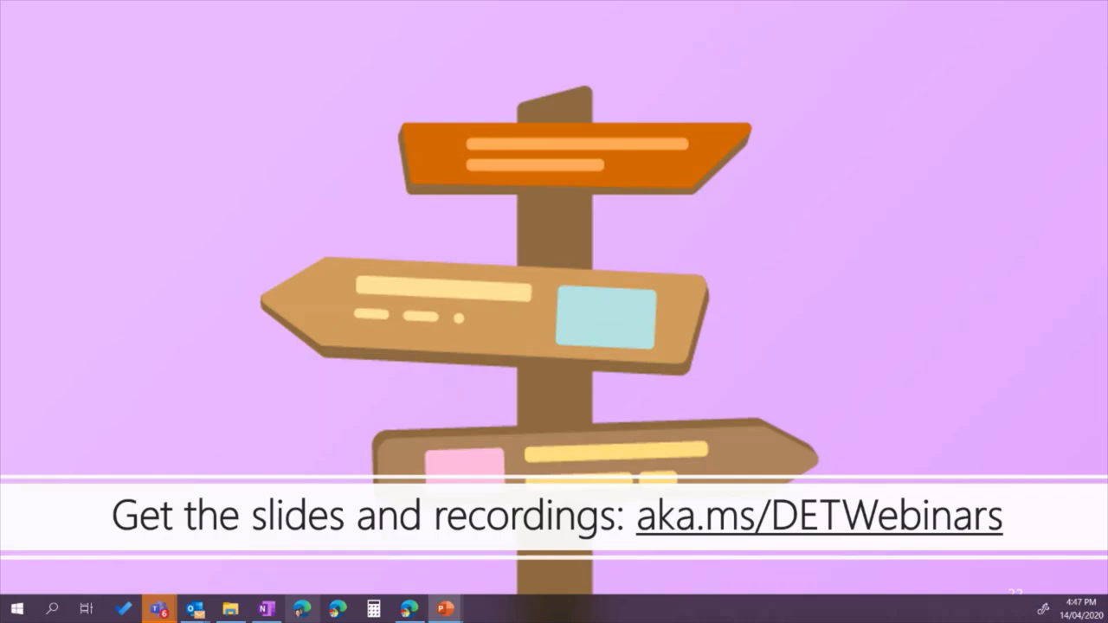
key(Right)
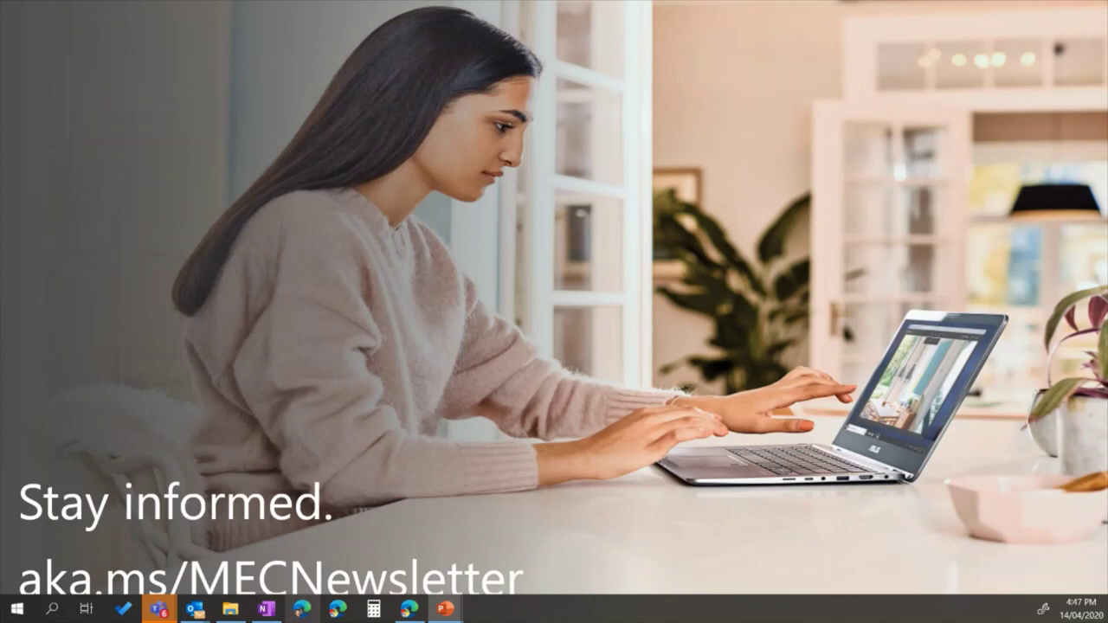
key(Right)
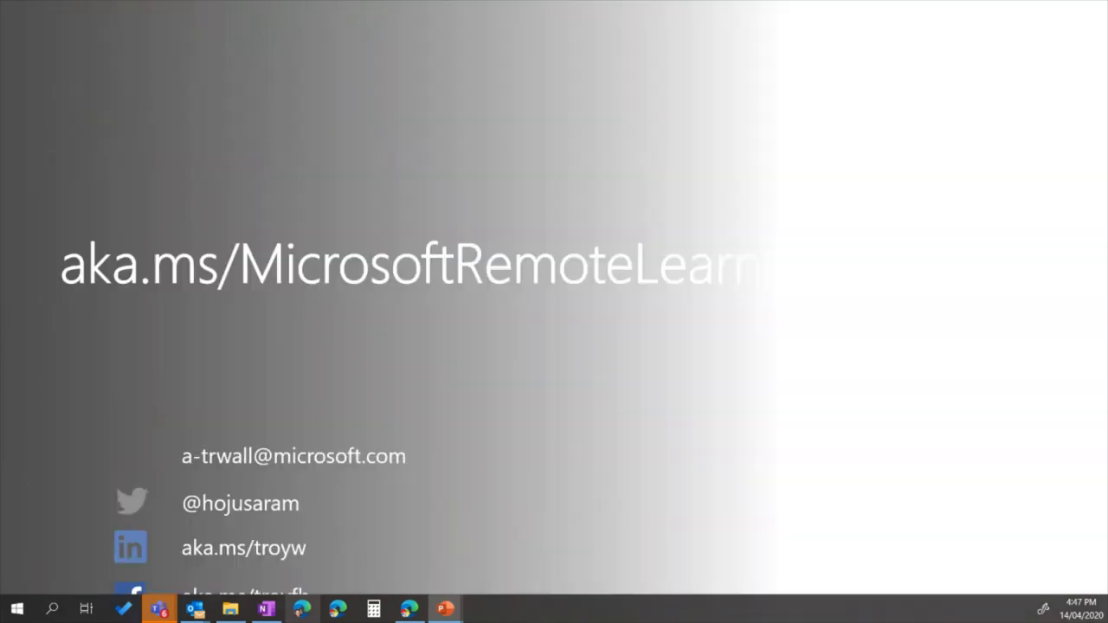